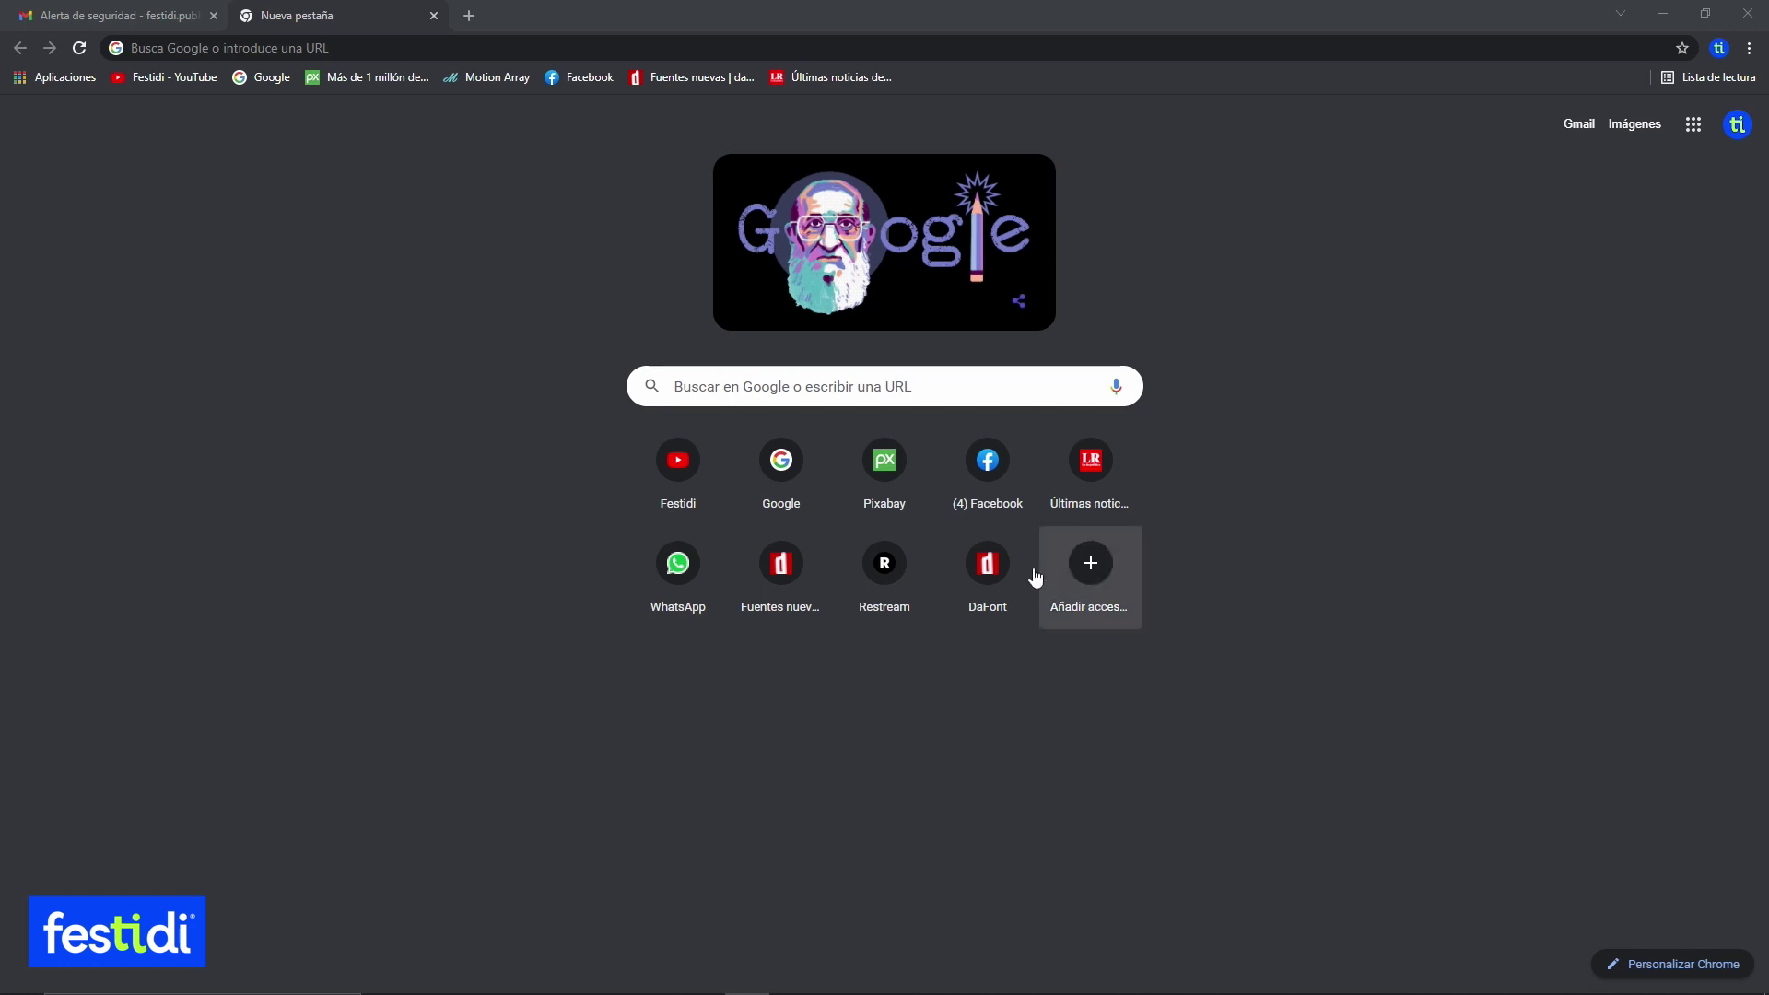
# Find the Castr website through a Google search for castr and open its free trial sign-up page.
pyautogui.click(901, 401)
pyautogui.click(710, 440)
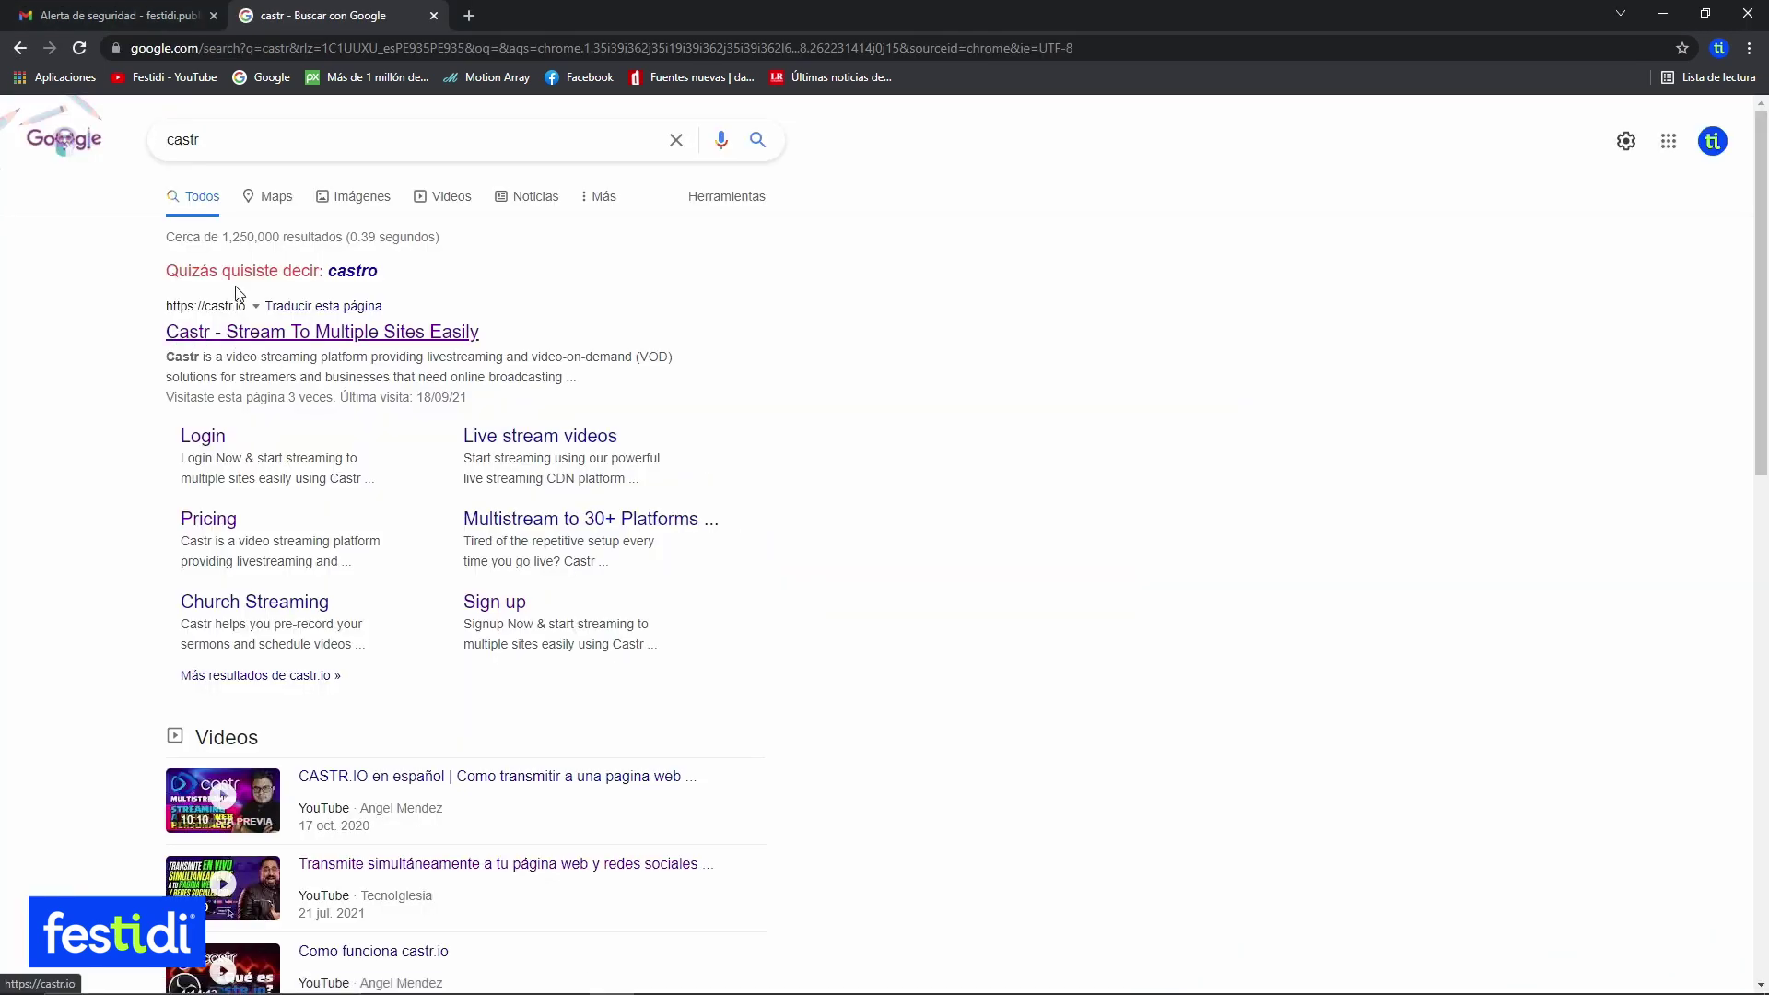
pyautogui.click(264, 334)
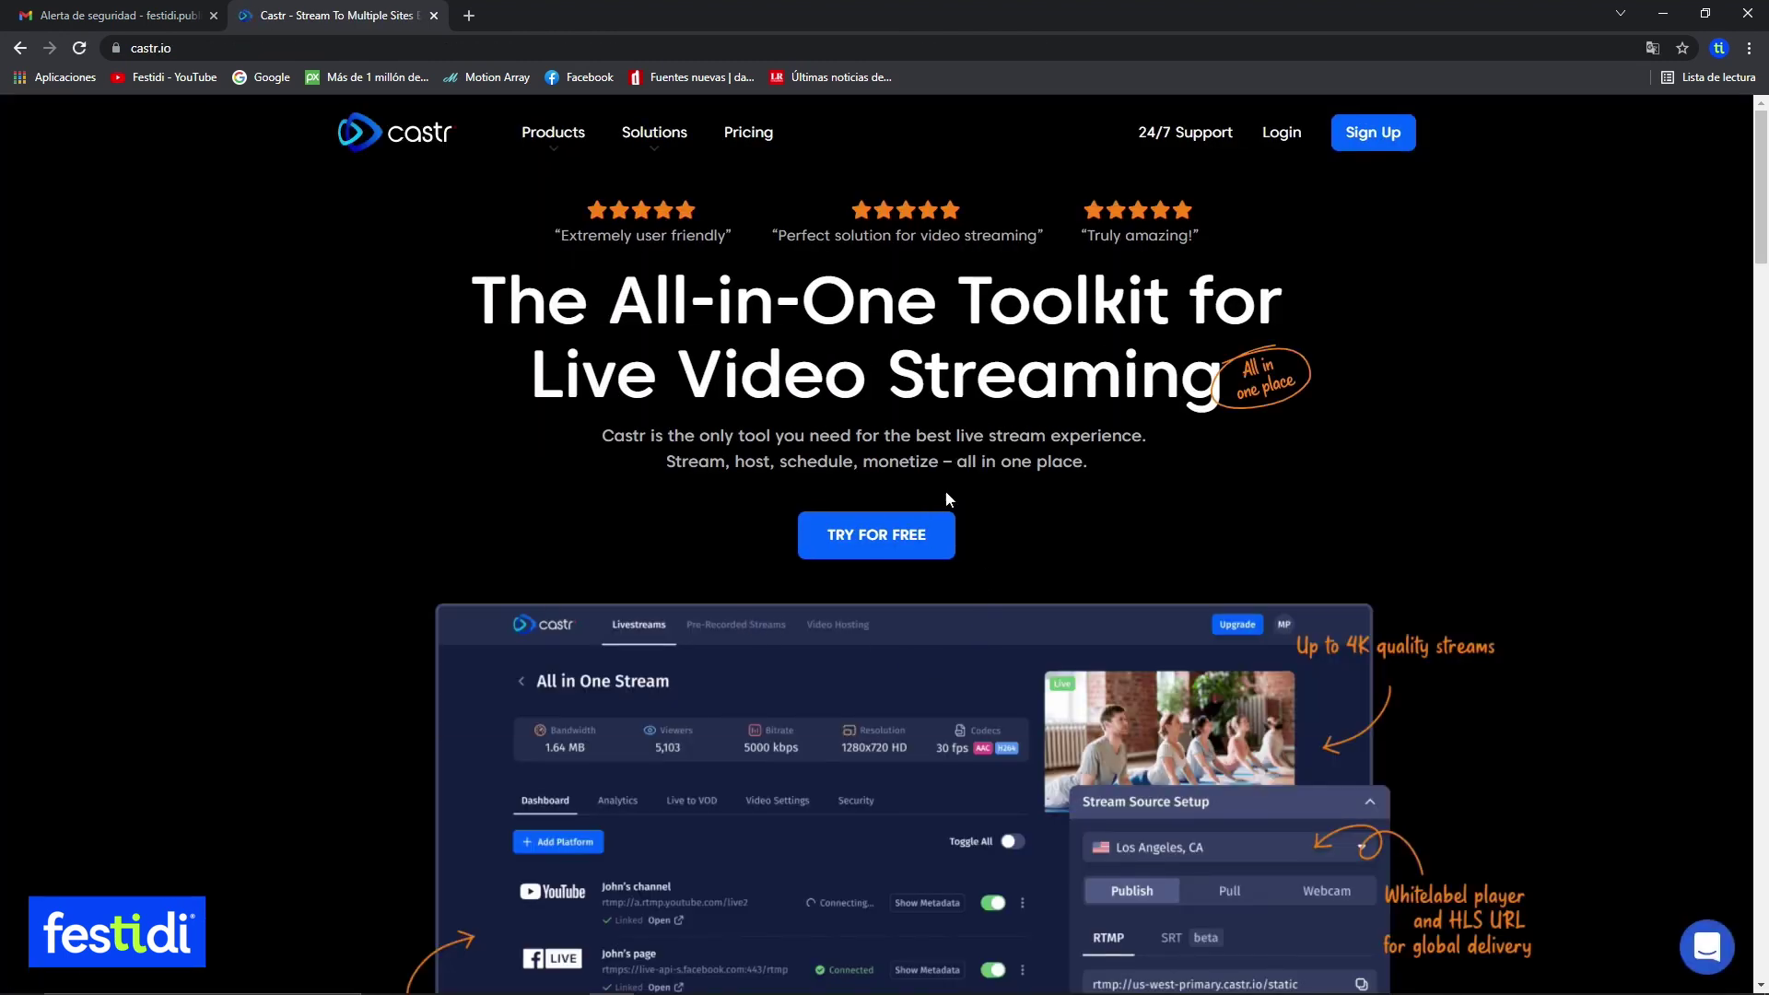
pyautogui.click(894, 543)
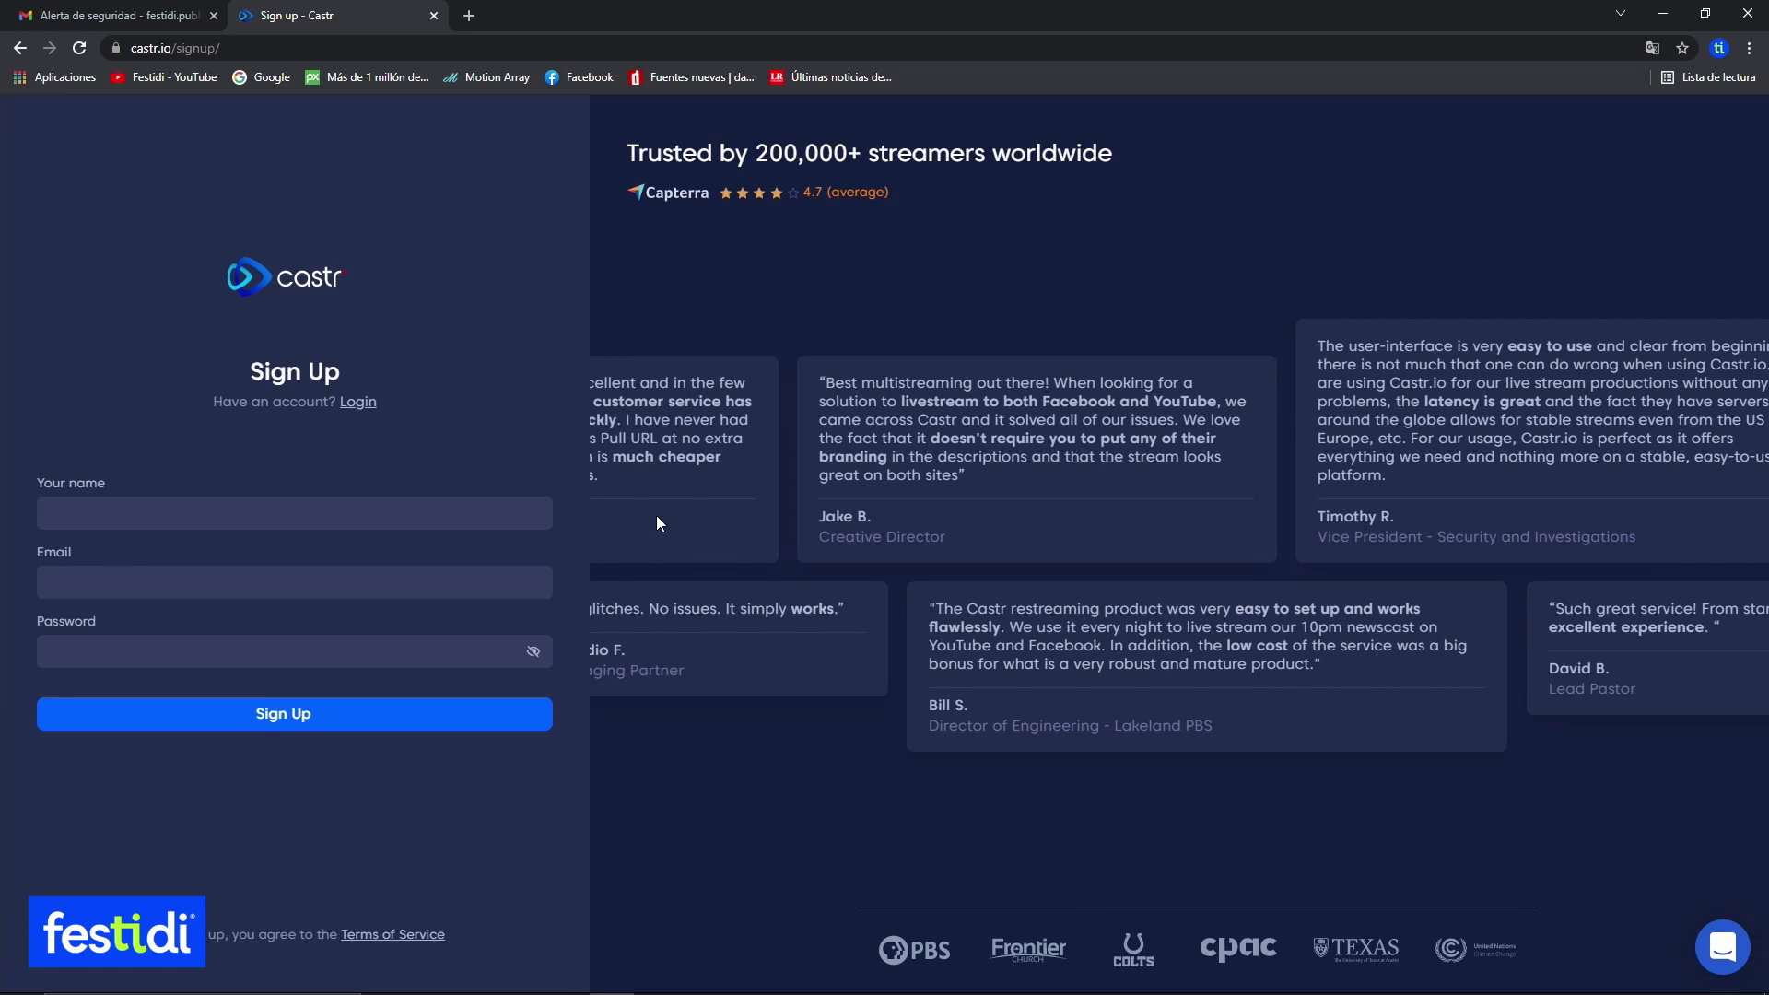
# Fill in the sign-up form with the name Festidi and the account email.
pyautogui.click(150, 514)
pyautogui.click(91, 562)
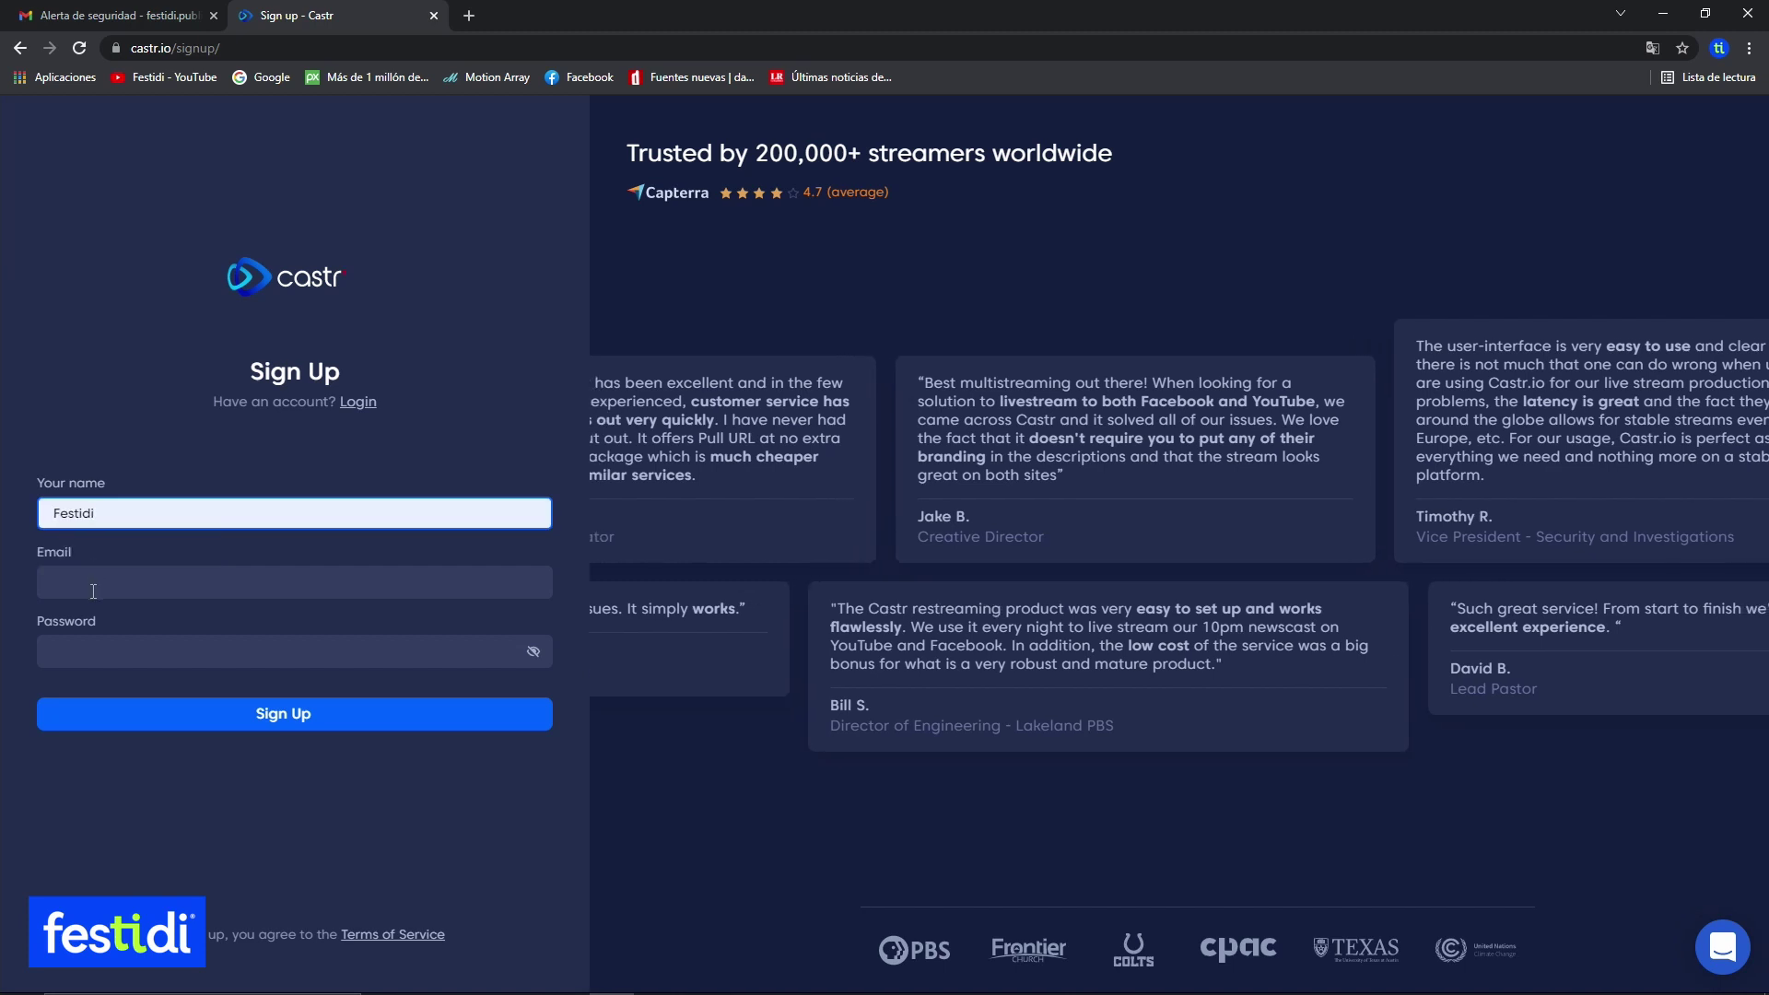
pyautogui.click(97, 583)
pyautogui.click(106, 627)
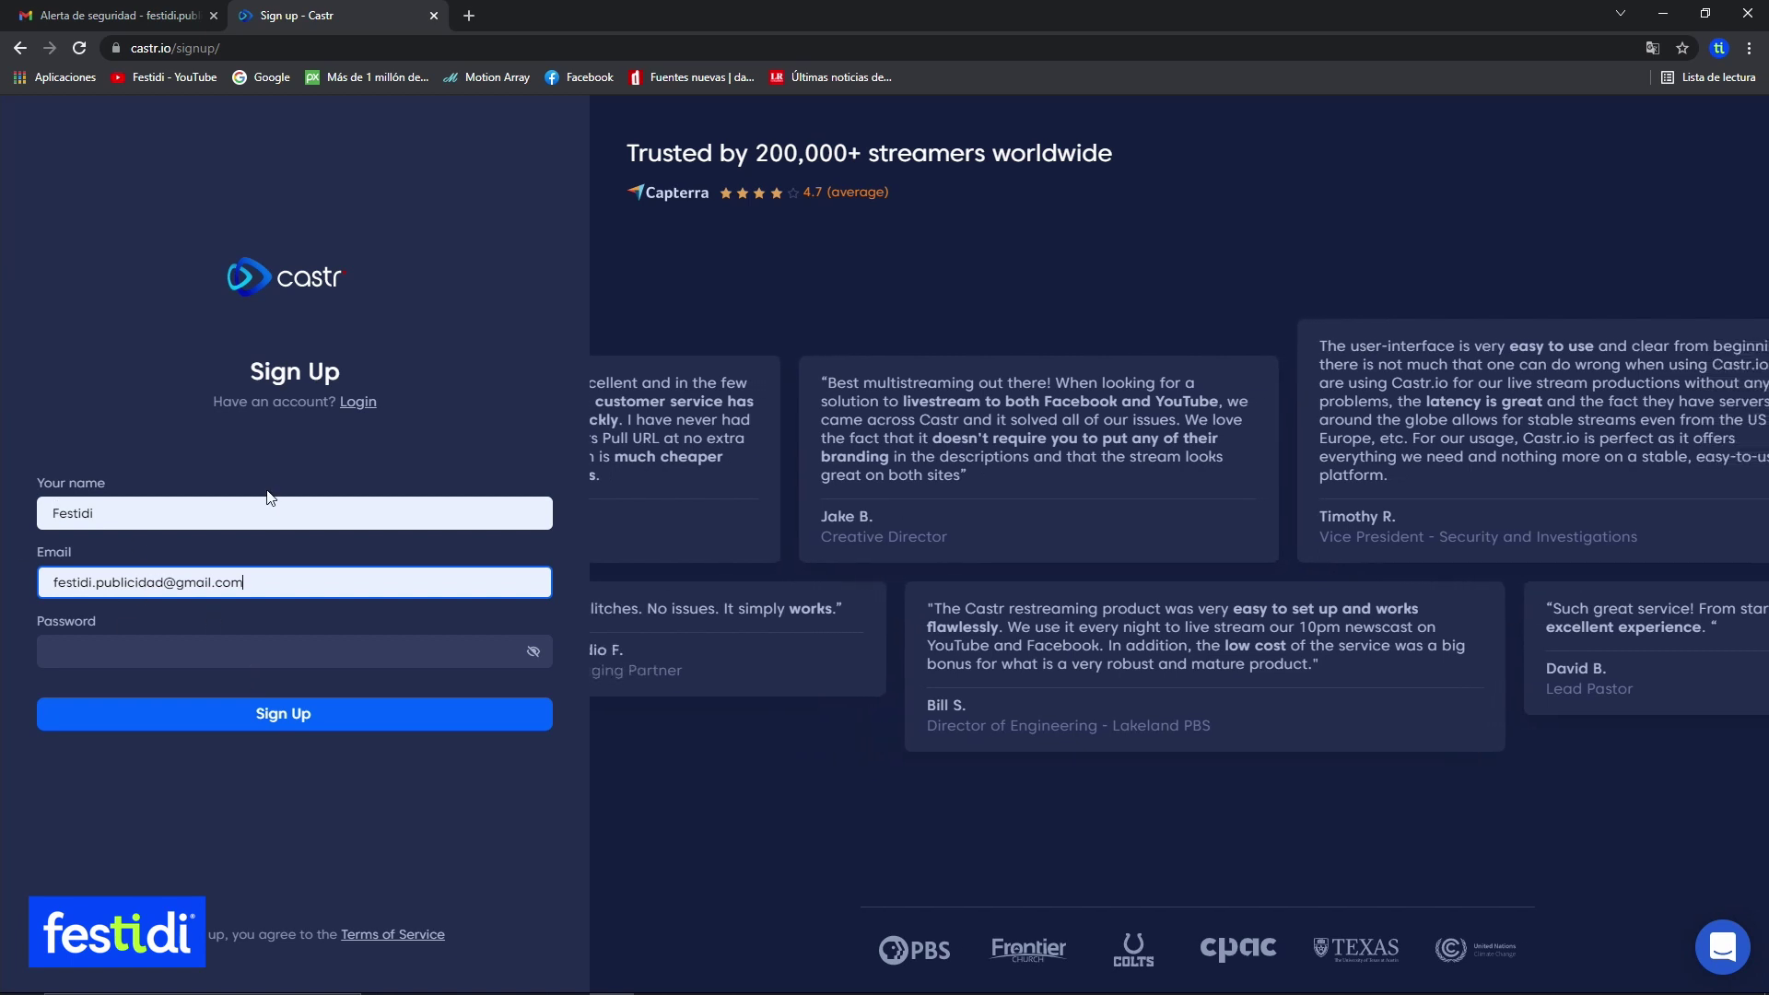
# Switch to the login for existing accounts and log in with the account email and password.
pyautogui.click(359, 405)
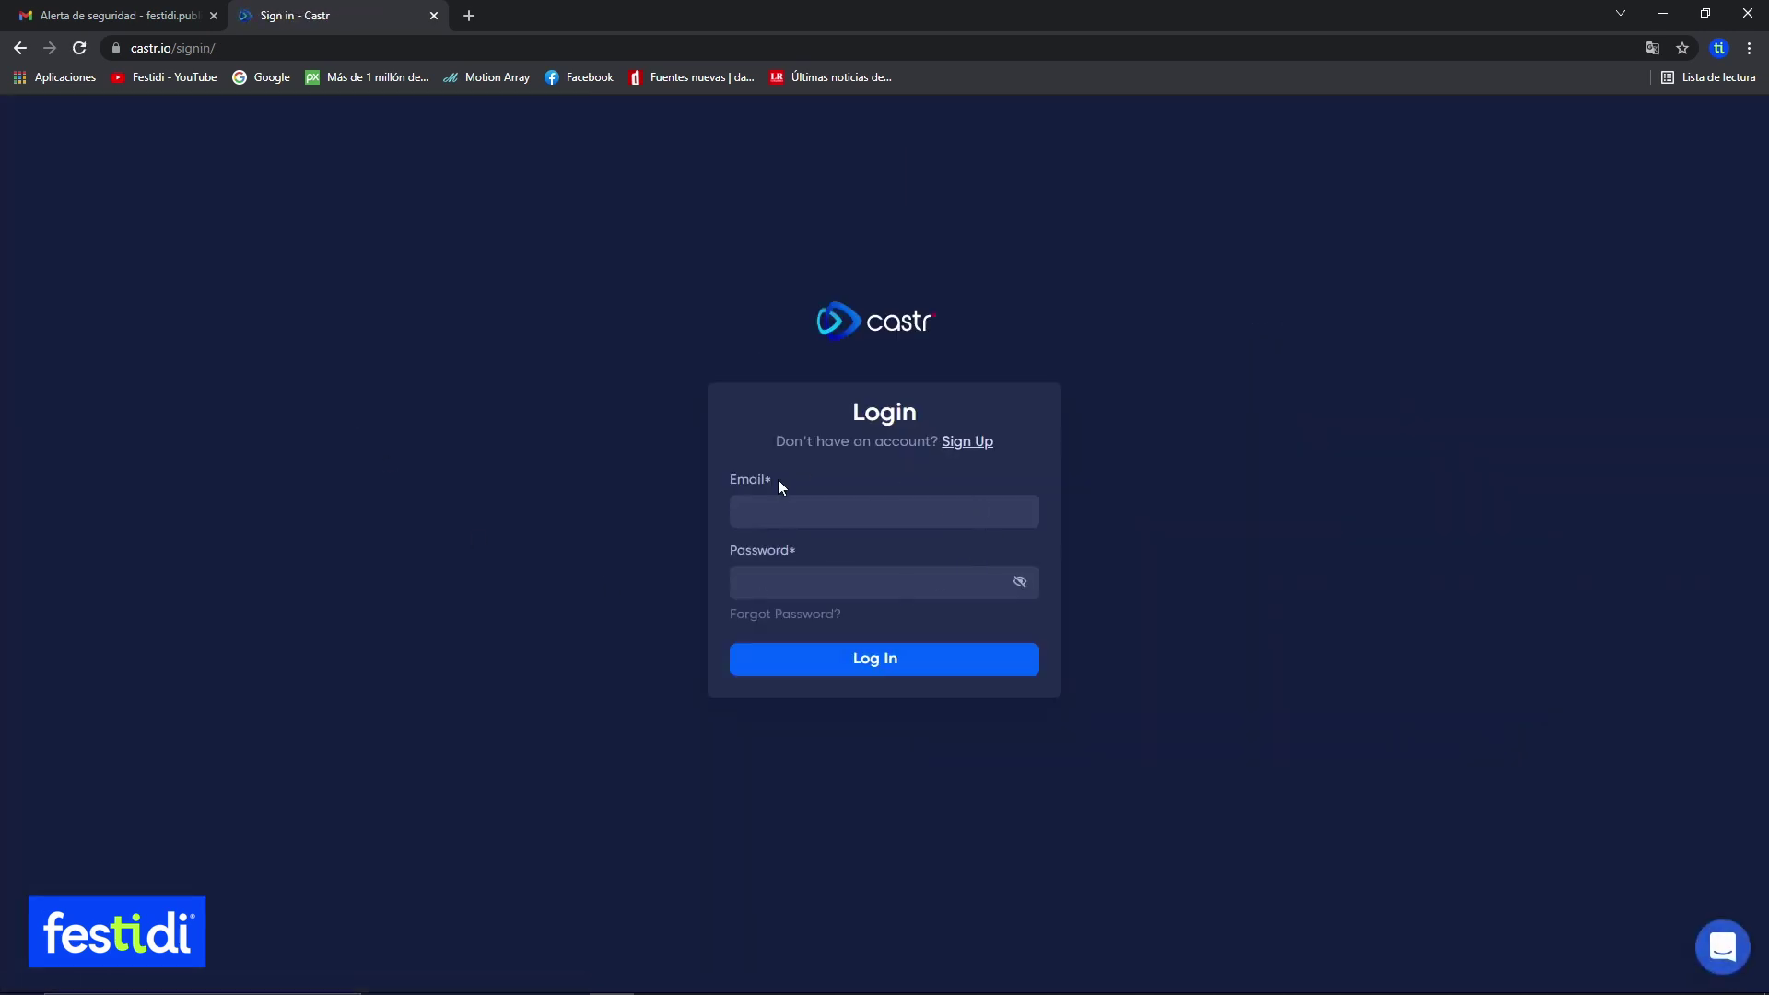
pyautogui.click(782, 509)
pyautogui.click(787, 551)
pyautogui.click(772, 584)
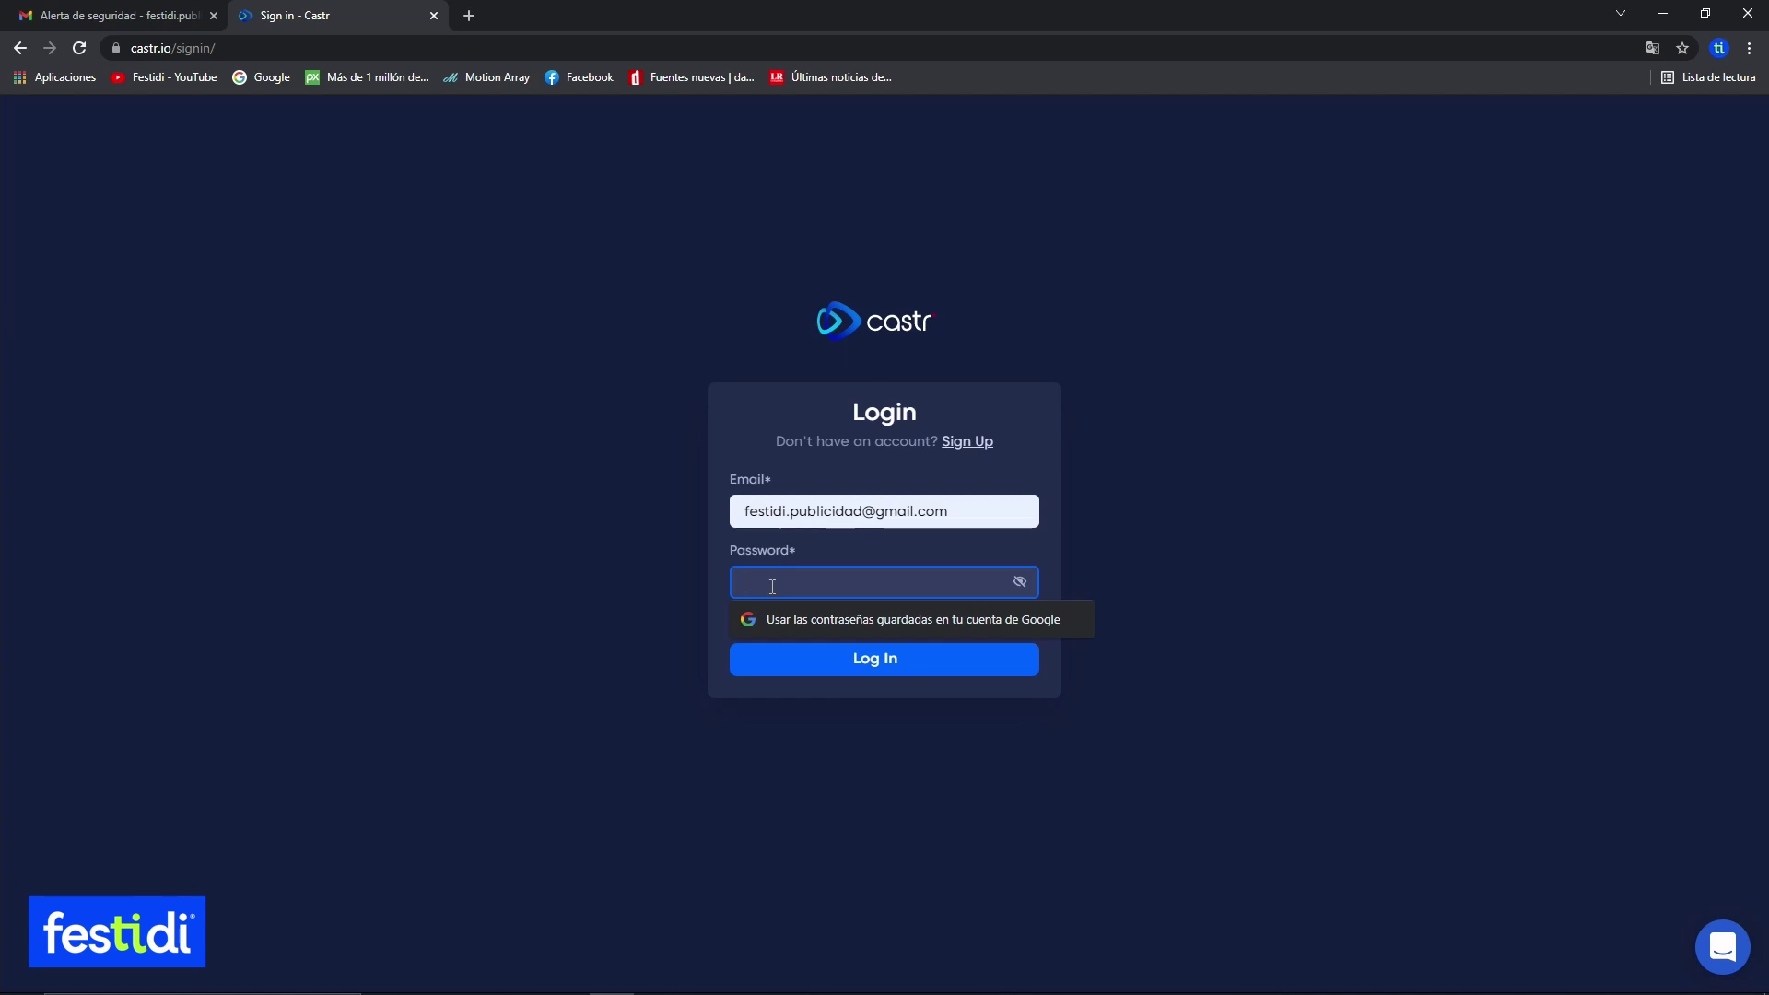
pyautogui.write('*')
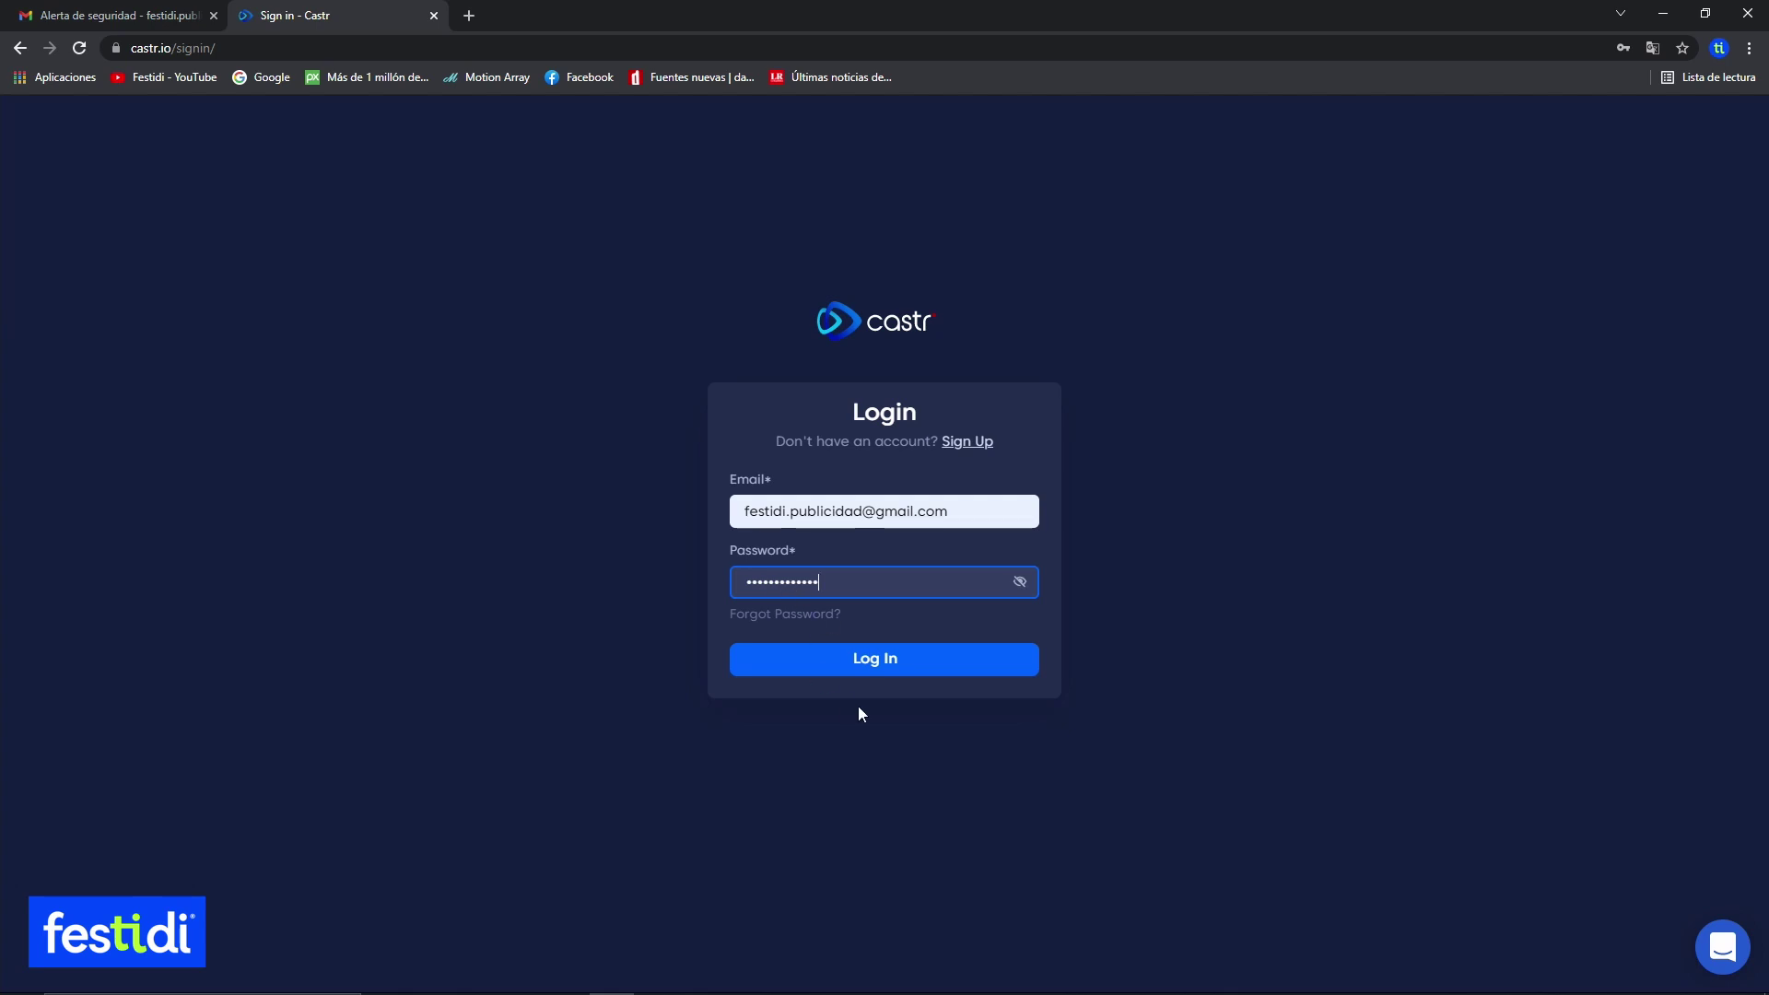
pyautogui.click(891, 665)
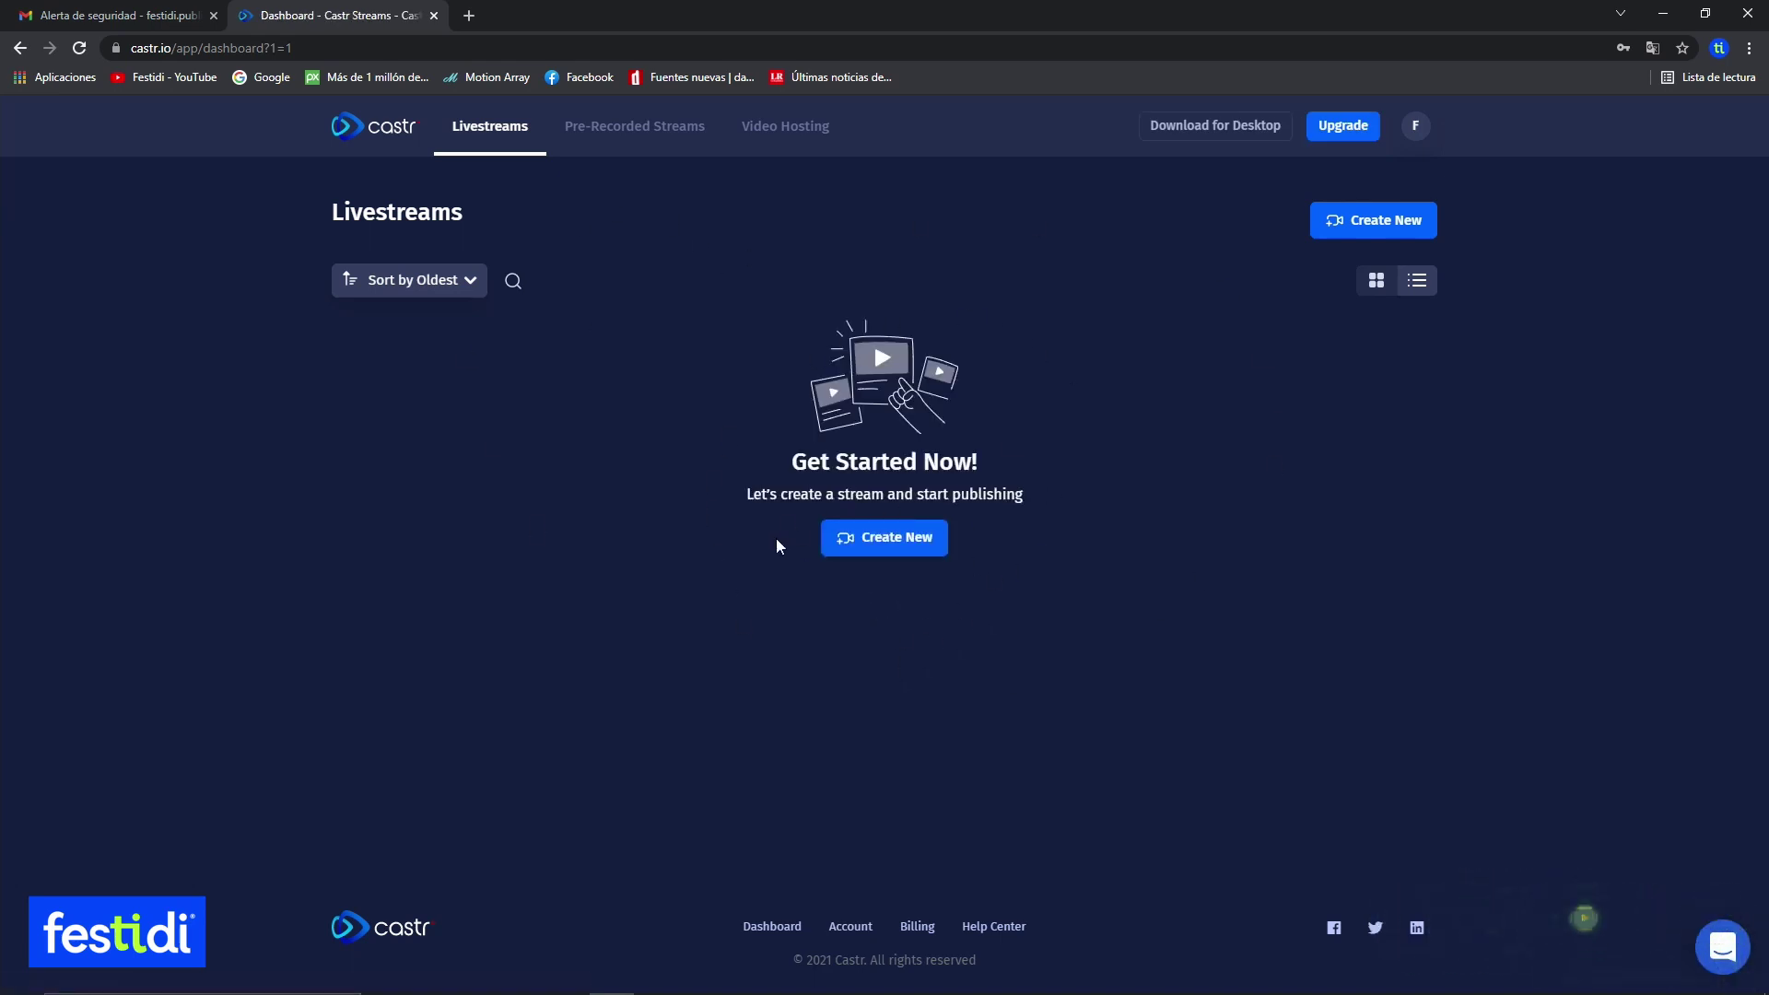
# Create a new multistream with the stream name Festidi and the hosting region SA (São Paulo, BR).
pyautogui.click(901, 545)
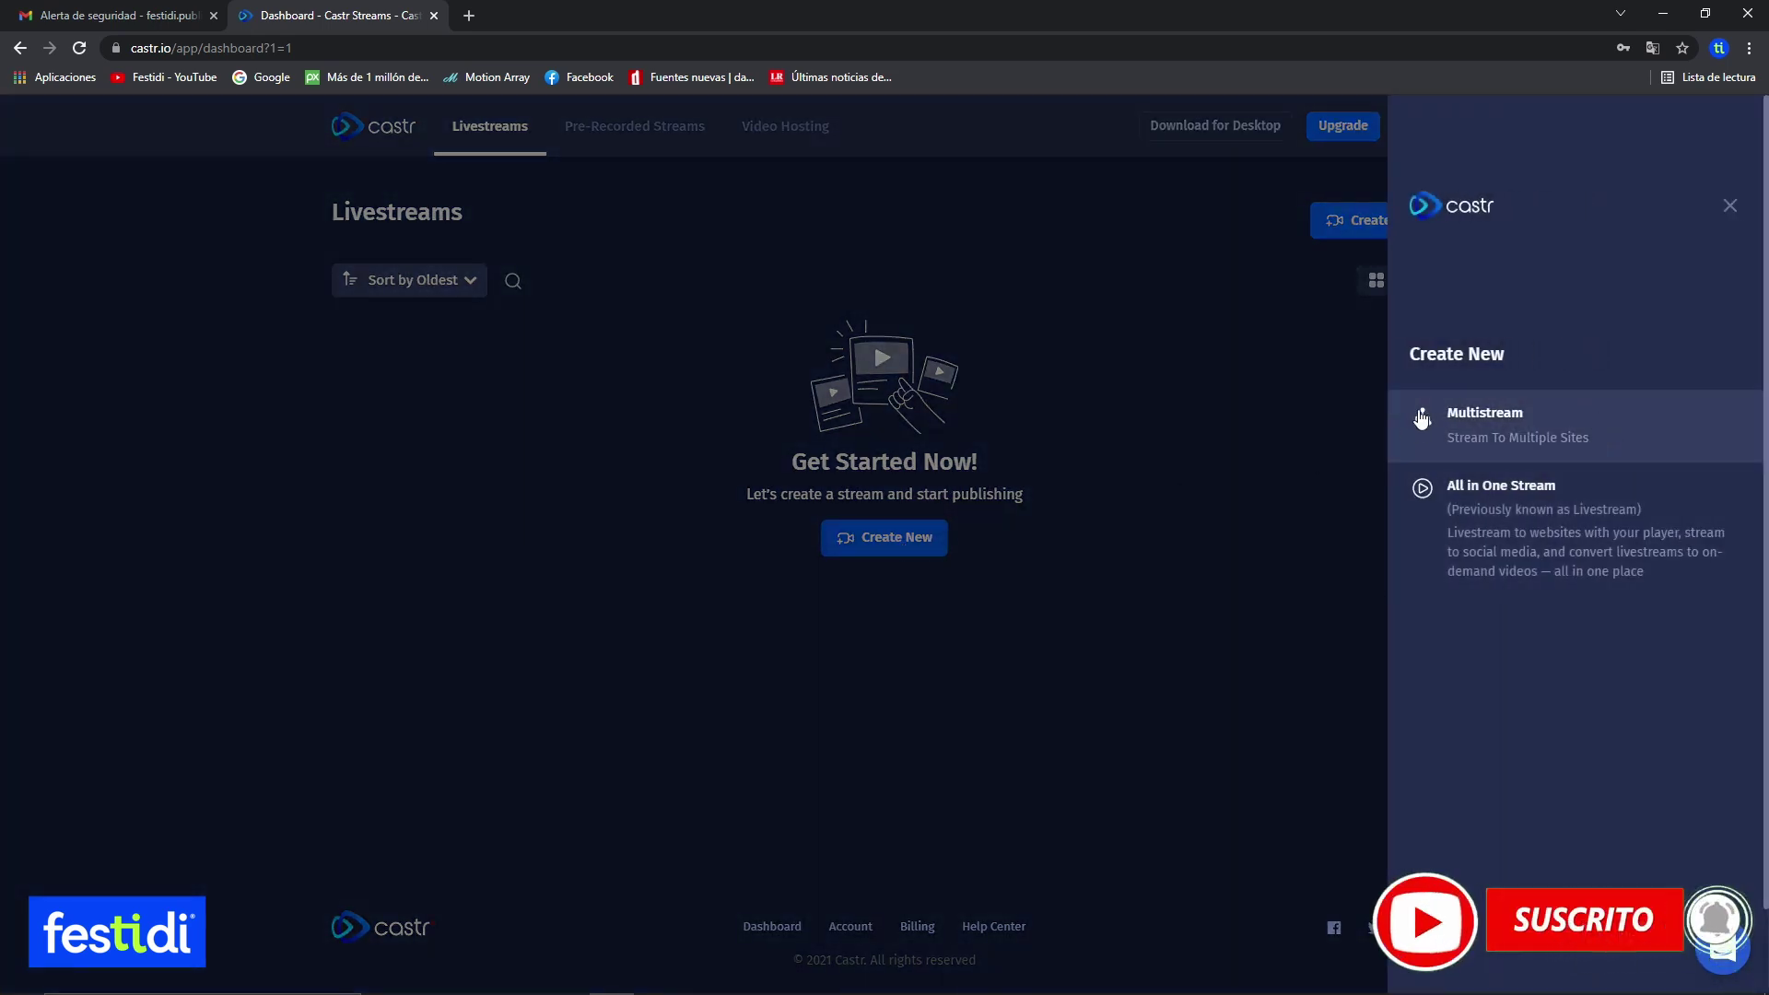
pyautogui.click(1516, 445)
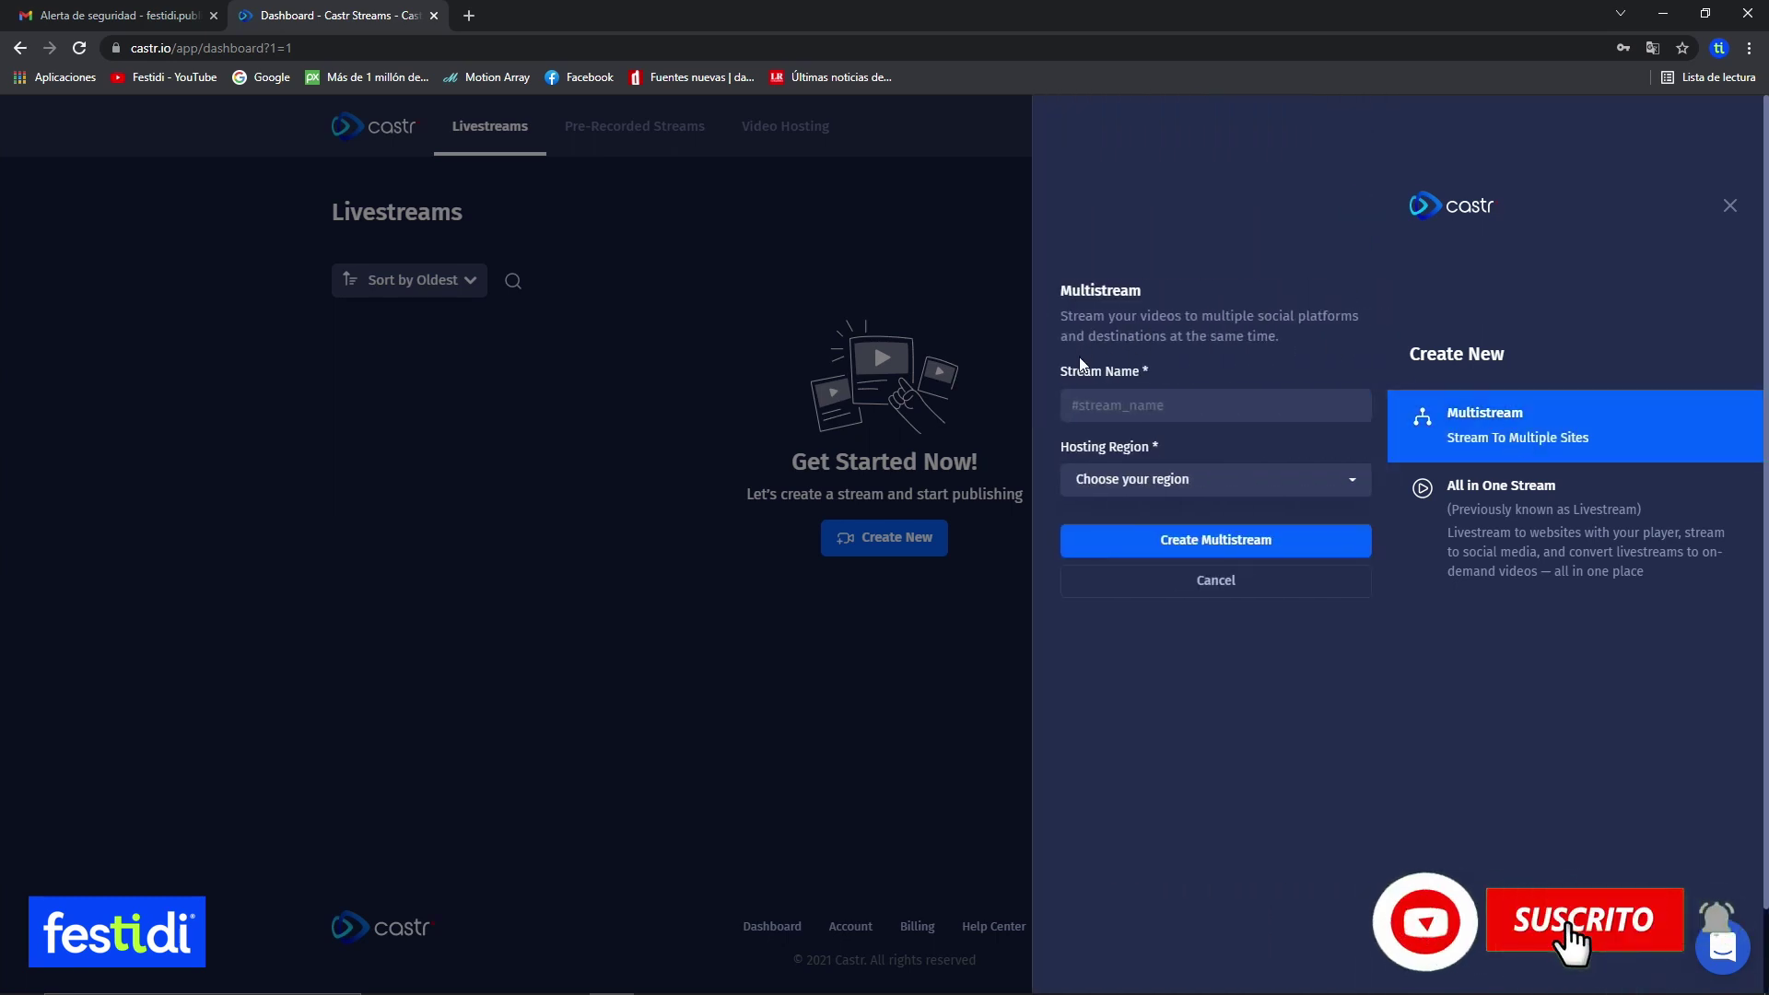
pyautogui.click(1121, 408)
pyautogui.click(1096, 443)
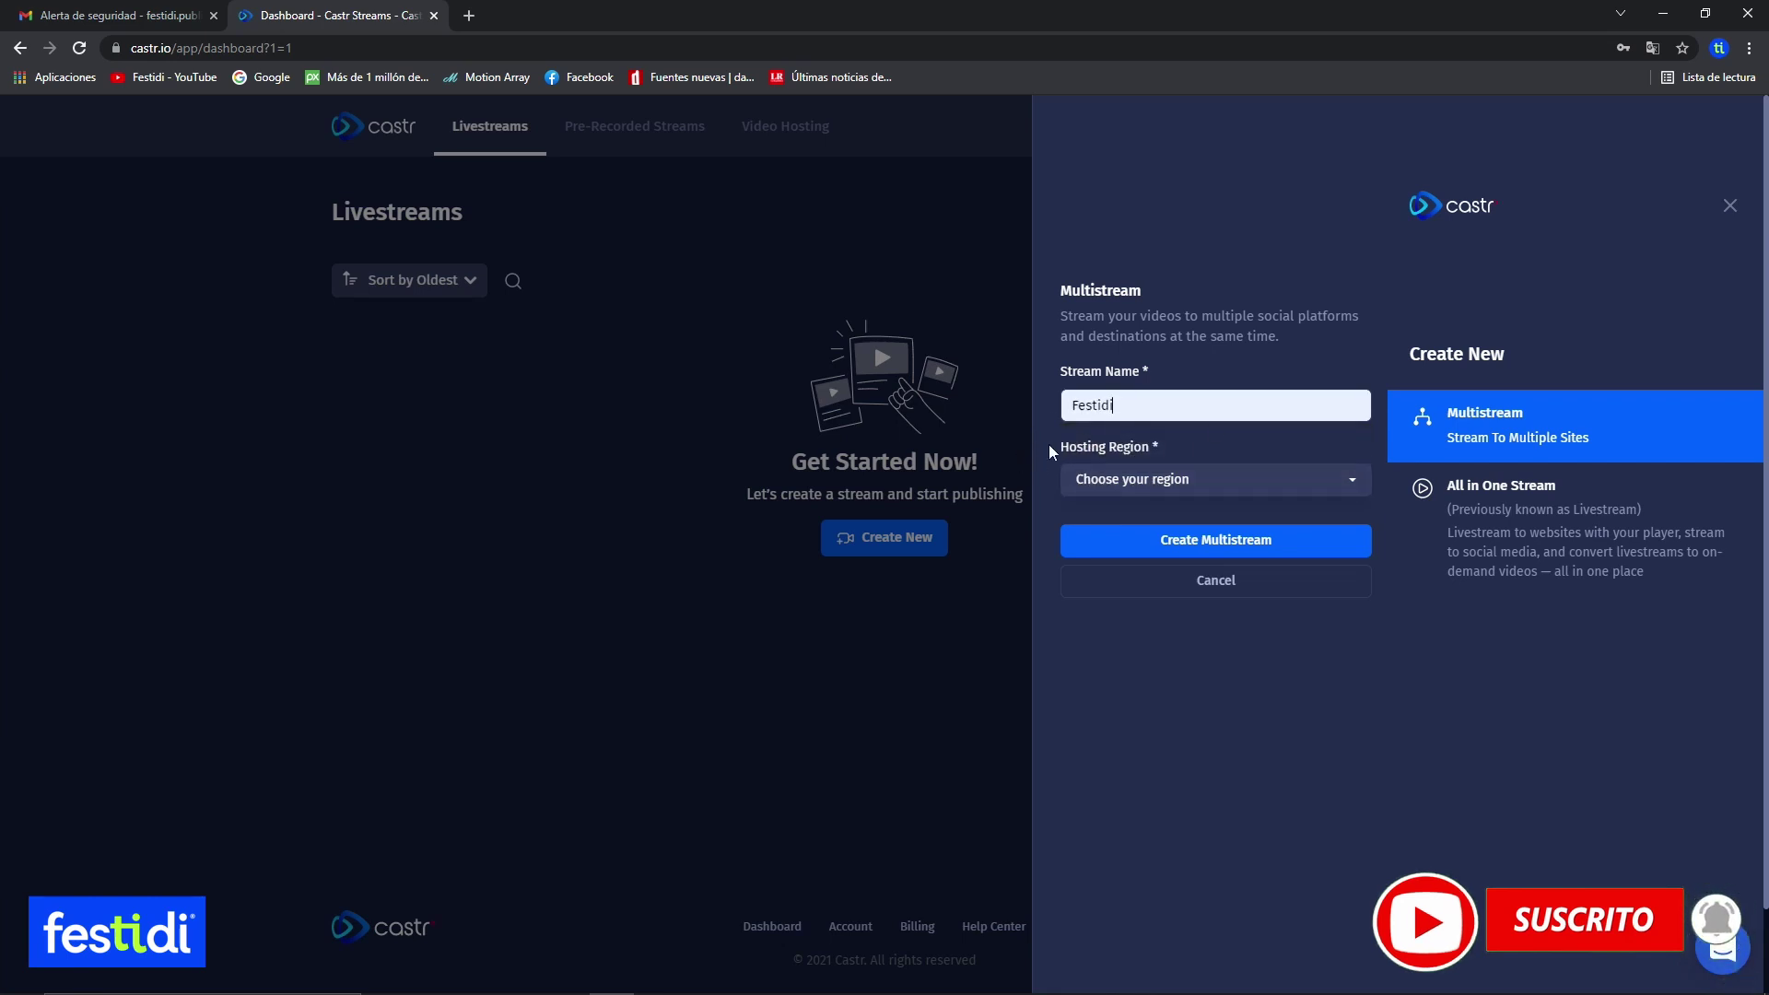
pyautogui.click(1302, 490)
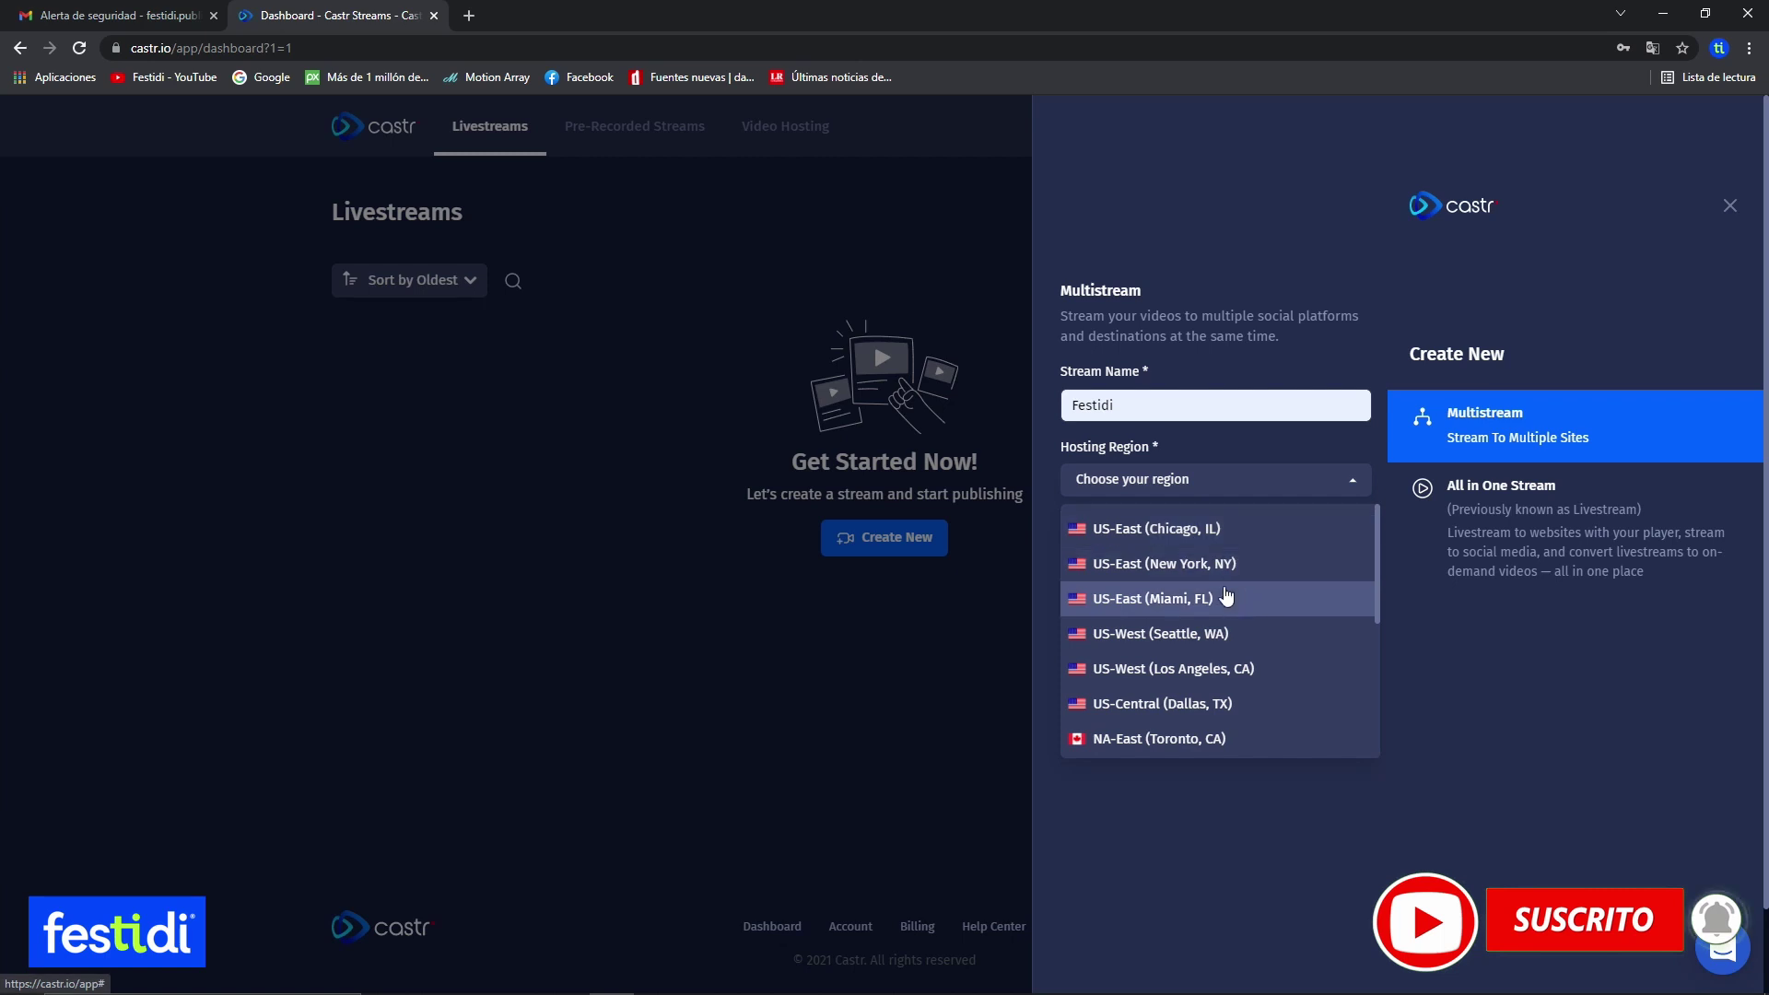
pyautogui.scroll(-5, 1249, 597)
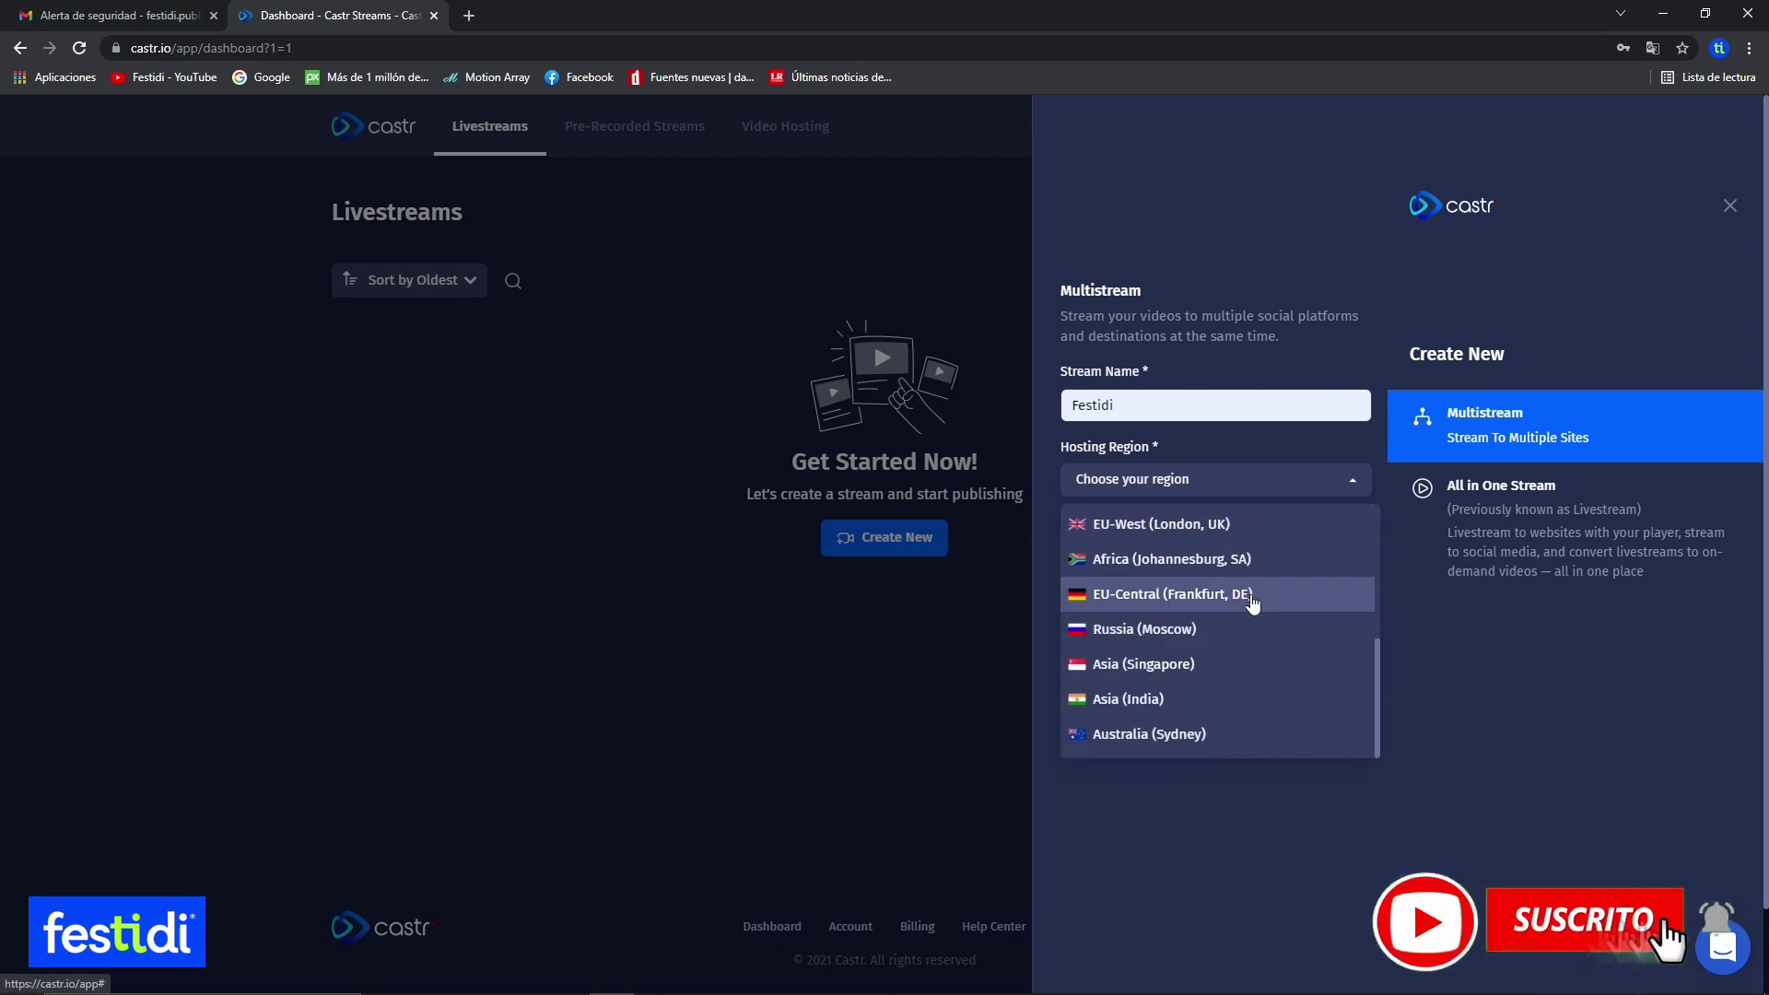
pyautogui.scroll(4, 1253, 607)
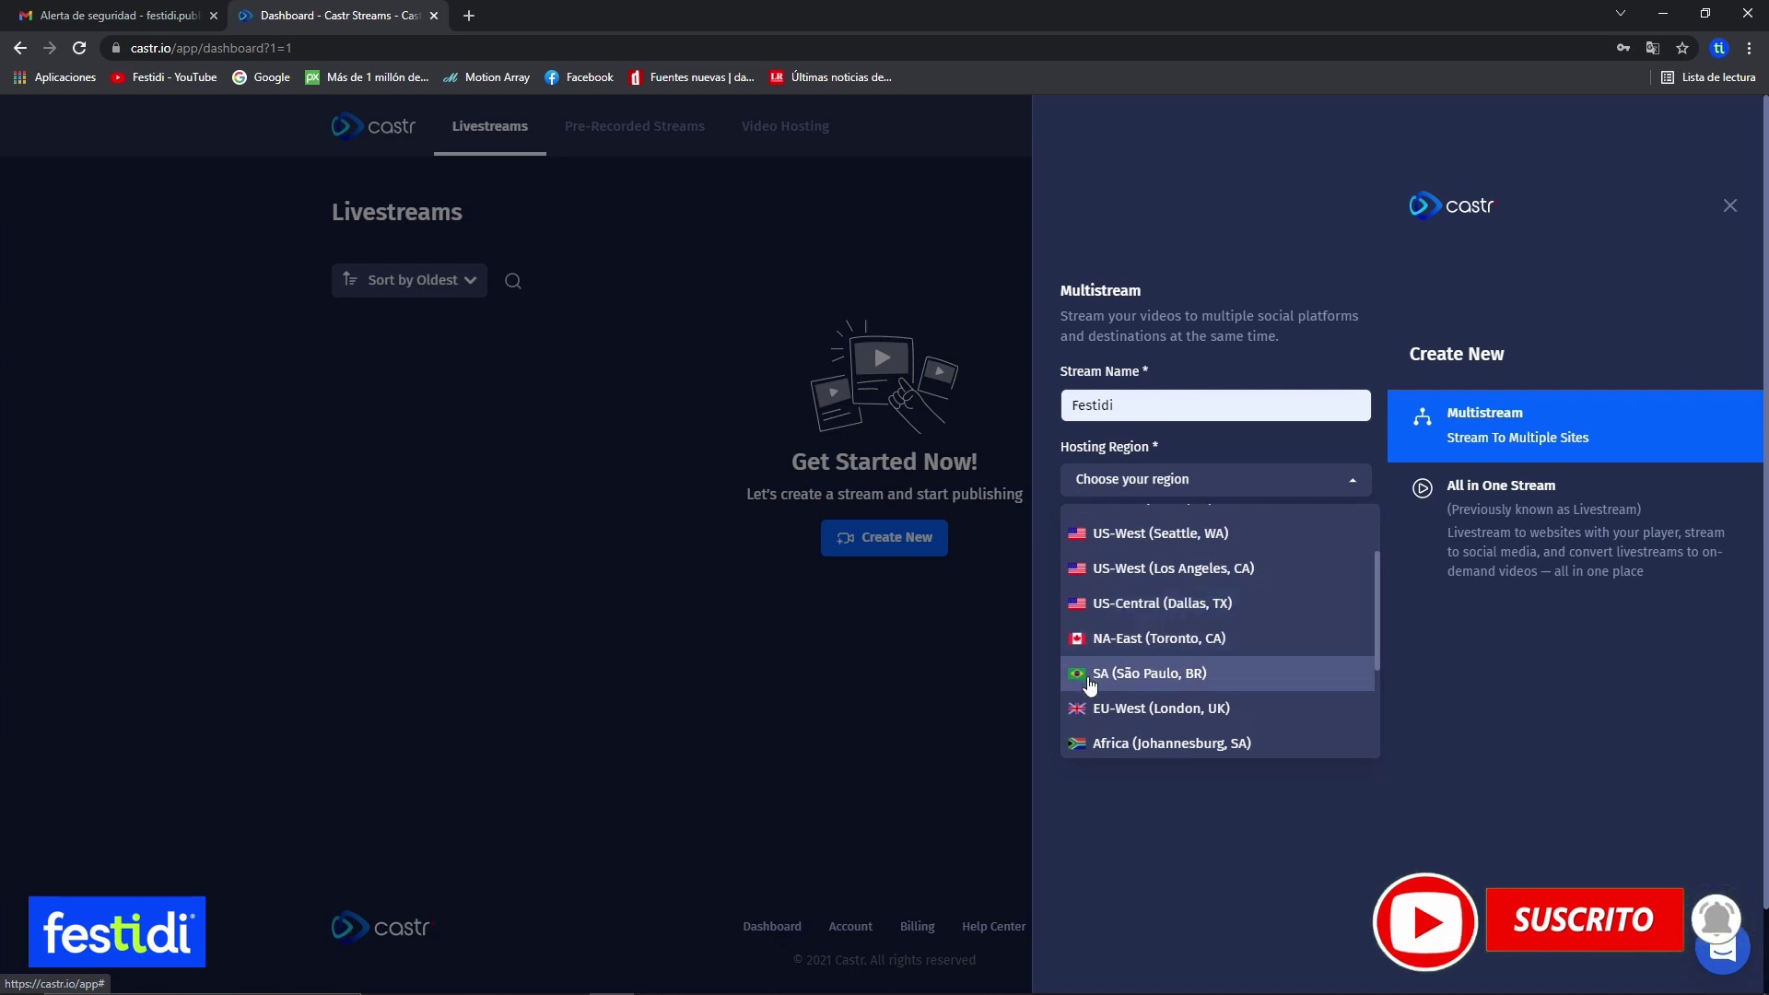
pyautogui.click(1159, 680)
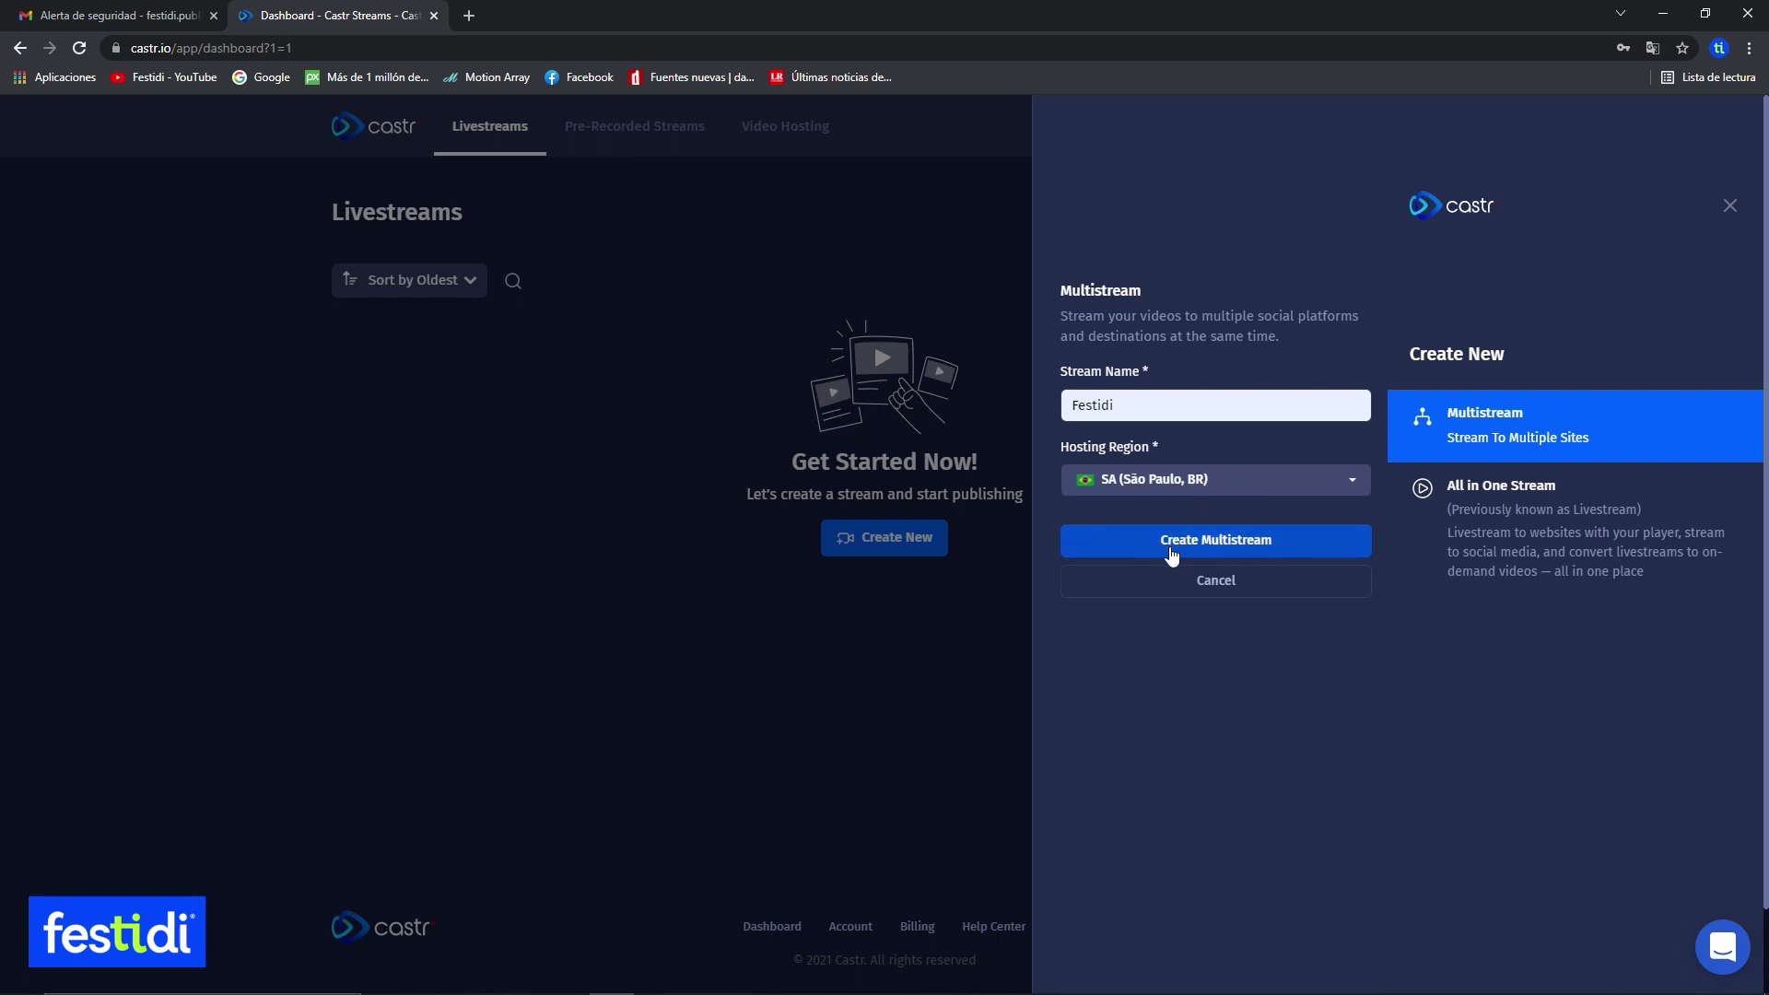
pyautogui.click(1296, 556)
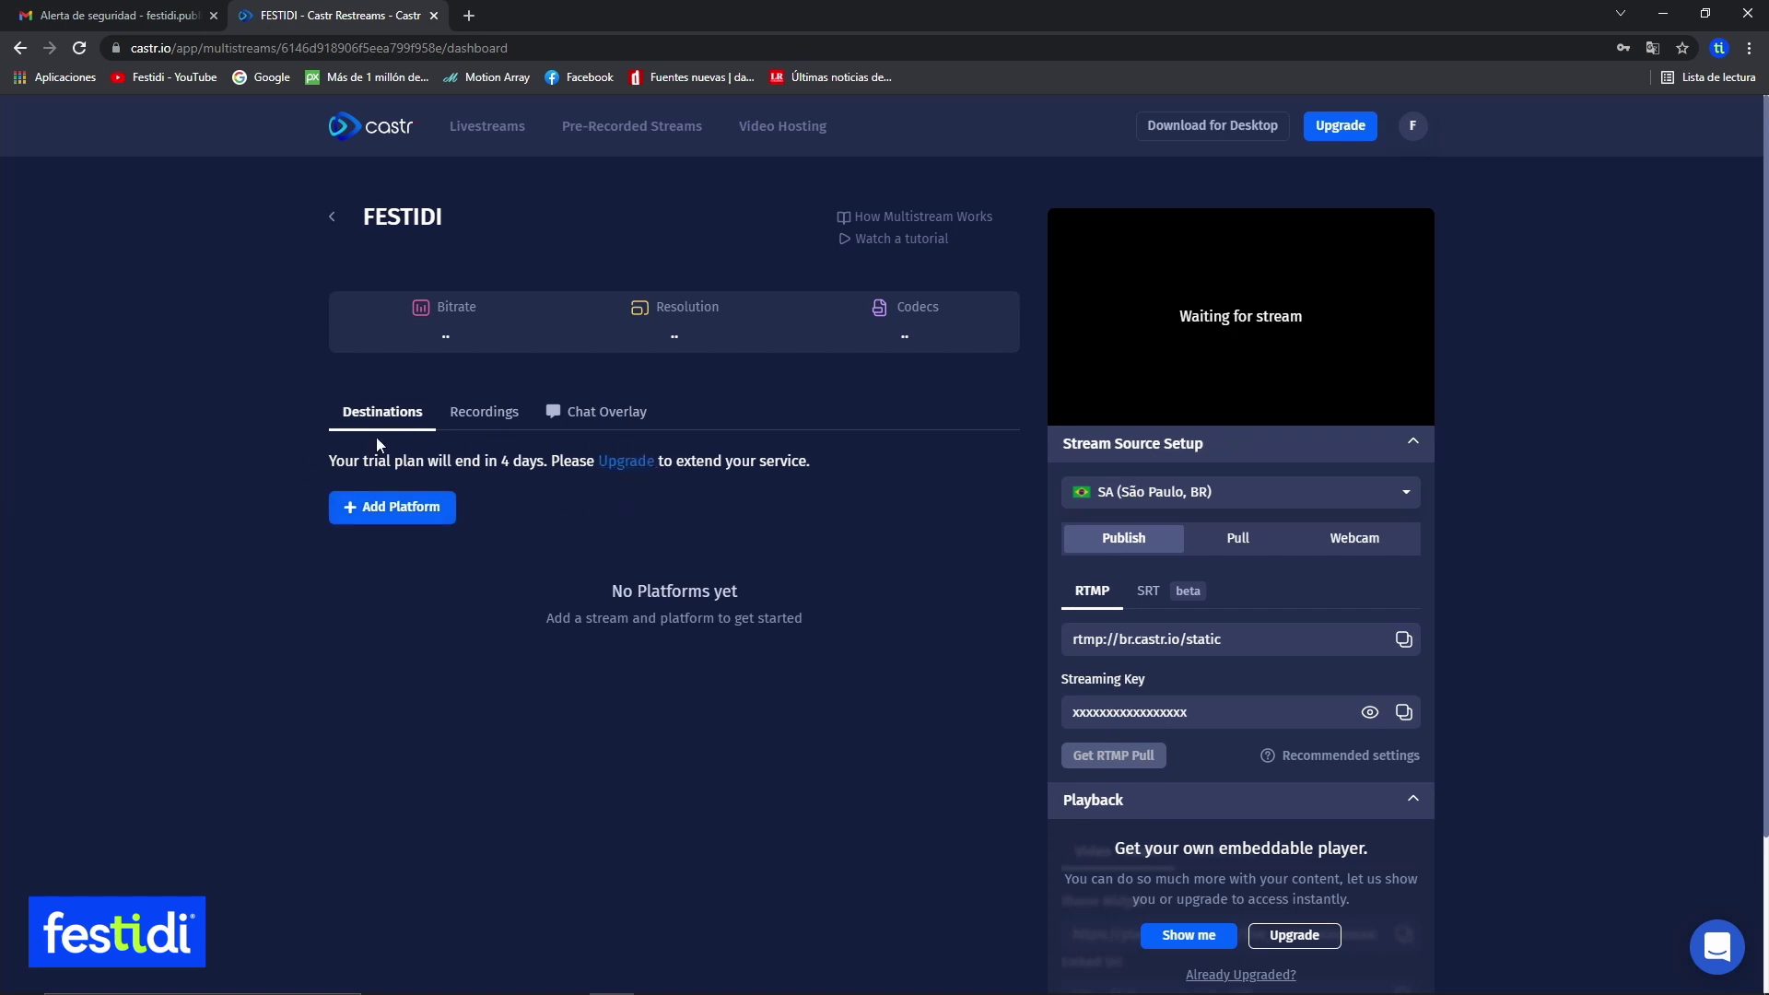
# Review the Multistream upgrade plans with yearly and monthly billing, and return to the Festidi stream dashboard.
pyautogui.click(620, 462)
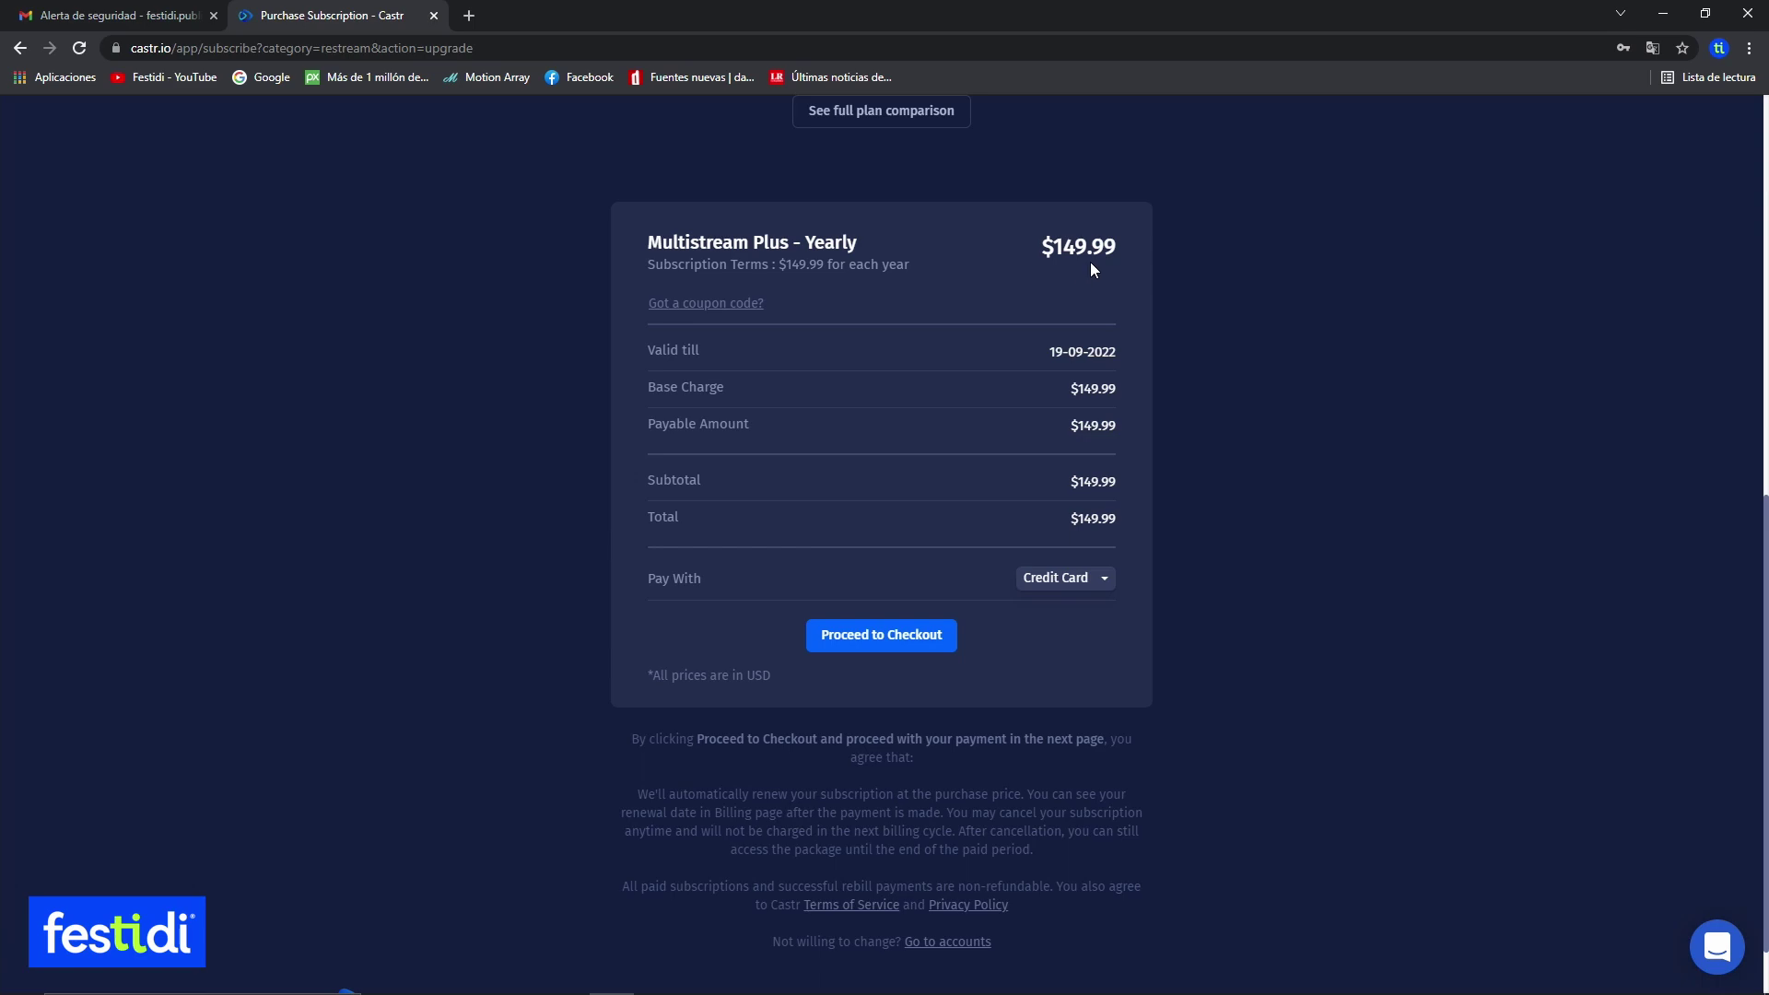
pyautogui.scroll(5, 1091, 267)
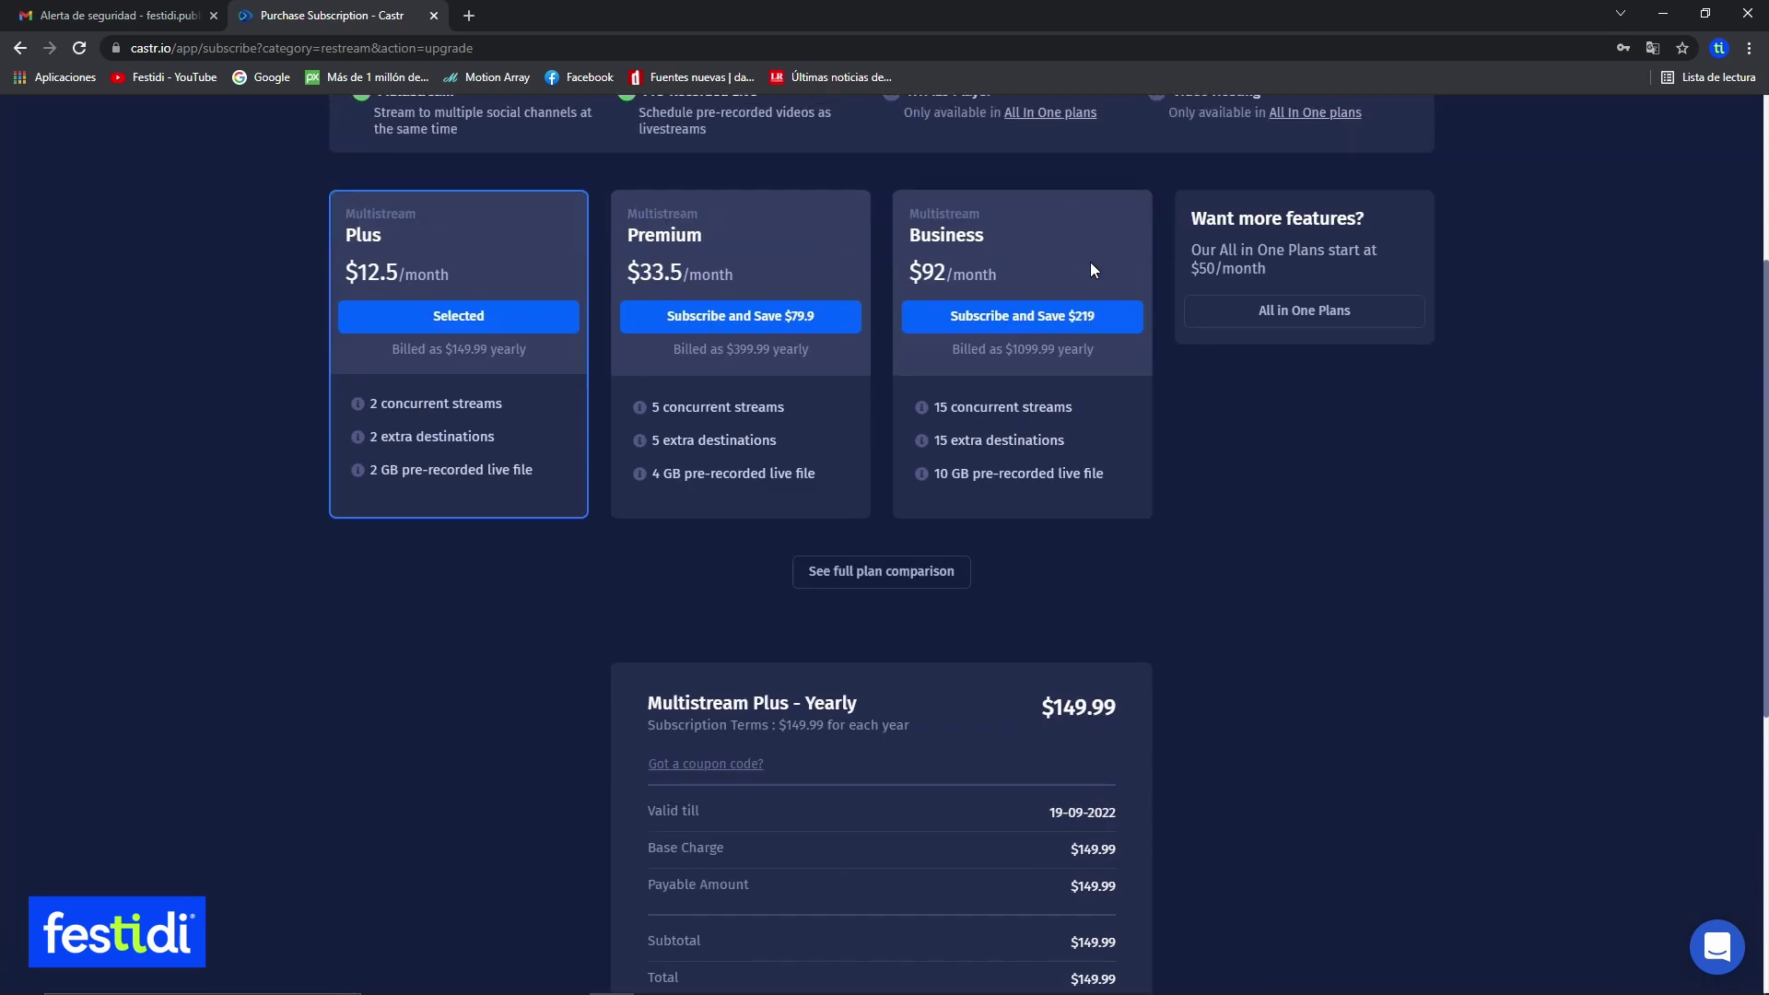
pyautogui.scroll(1, 774, 232)
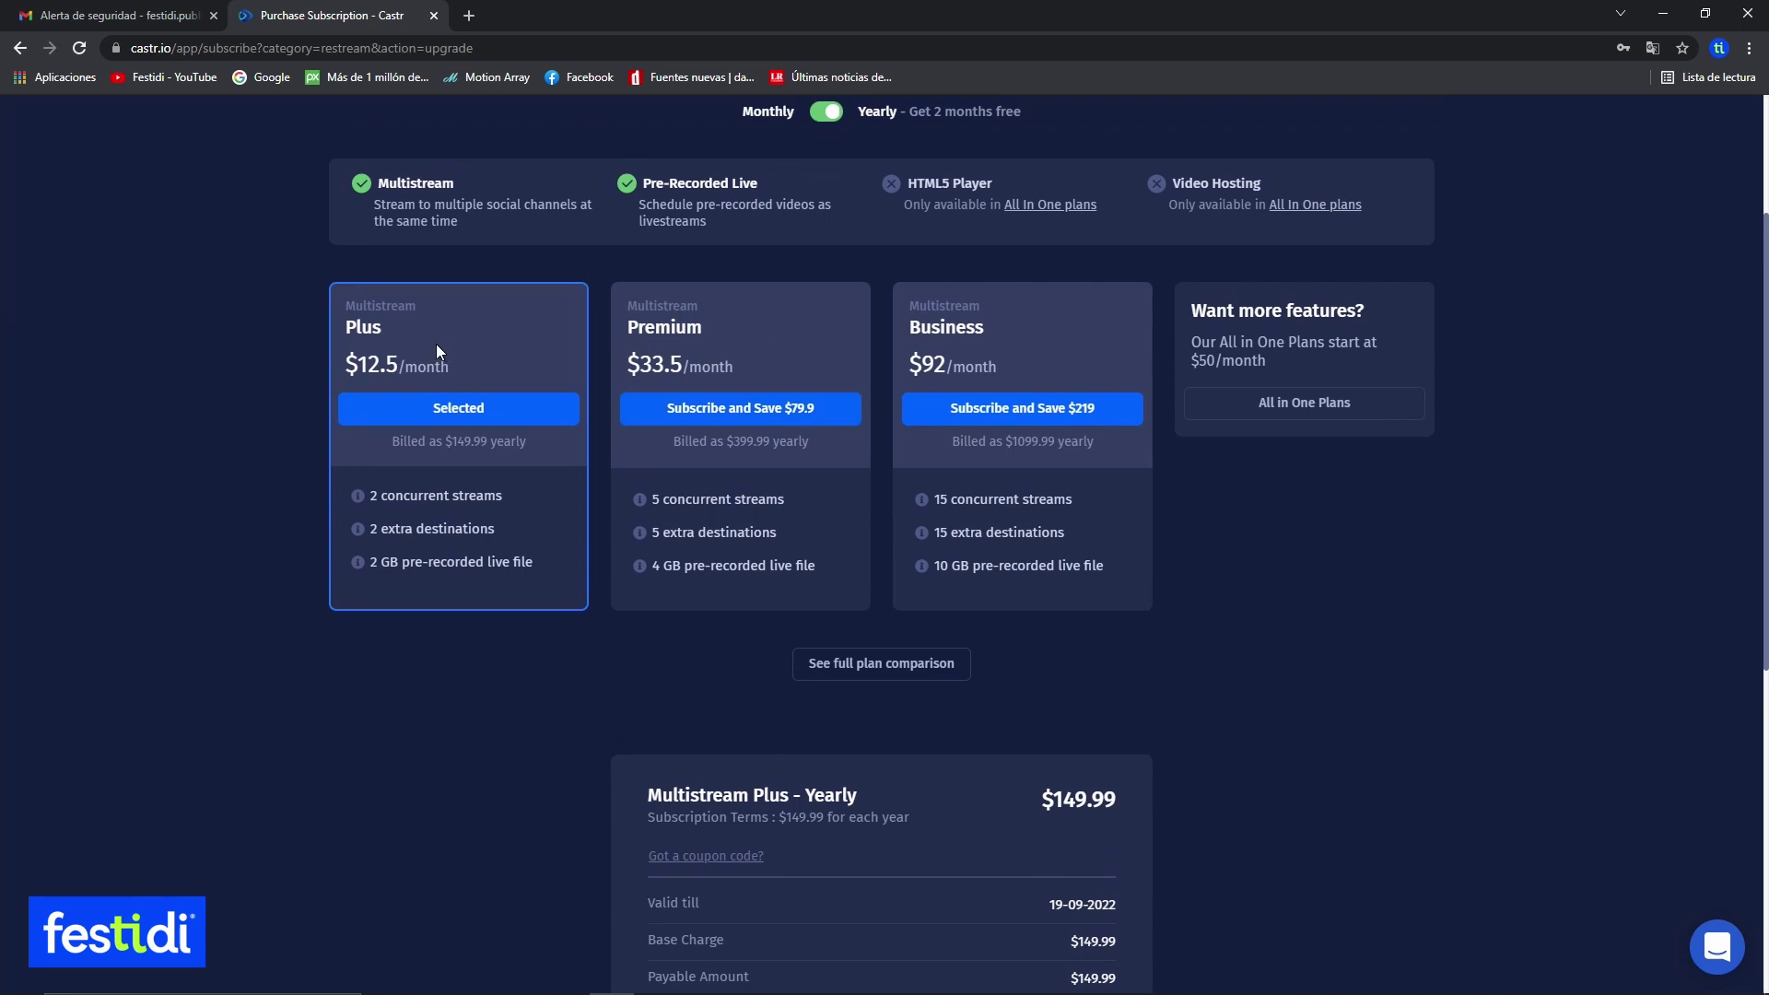
pyautogui.scroll(2, 1006, 367)
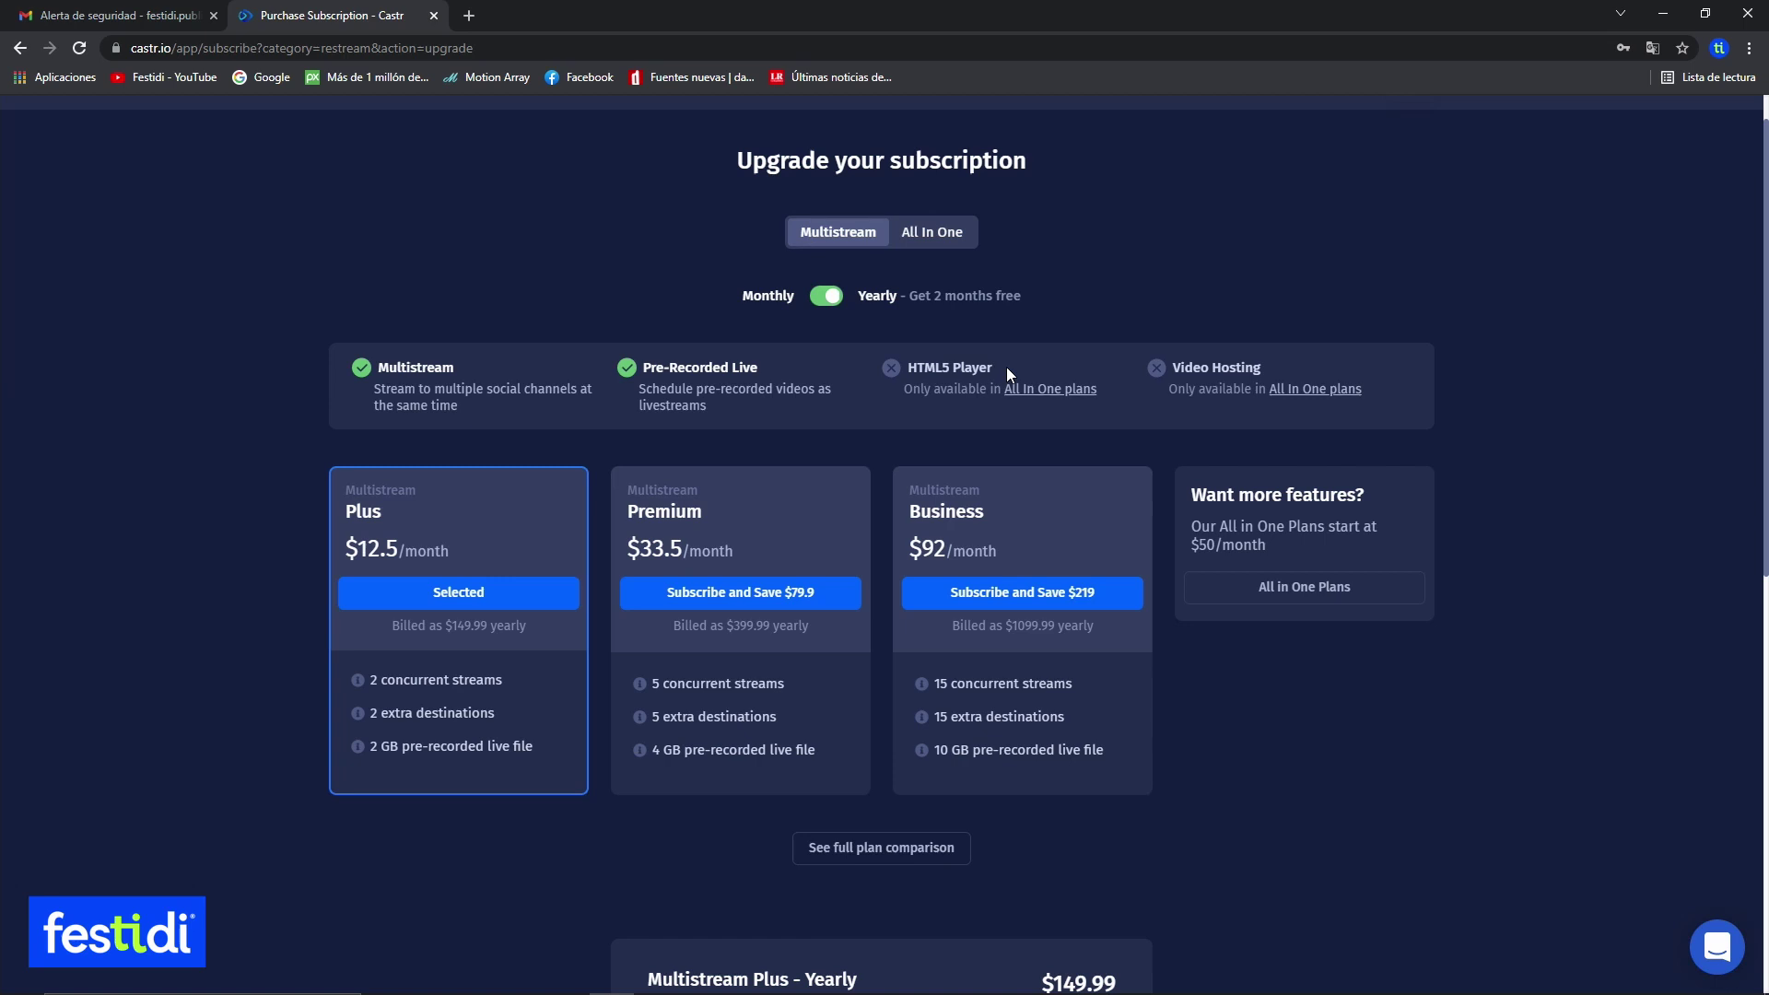
pyautogui.click(819, 297)
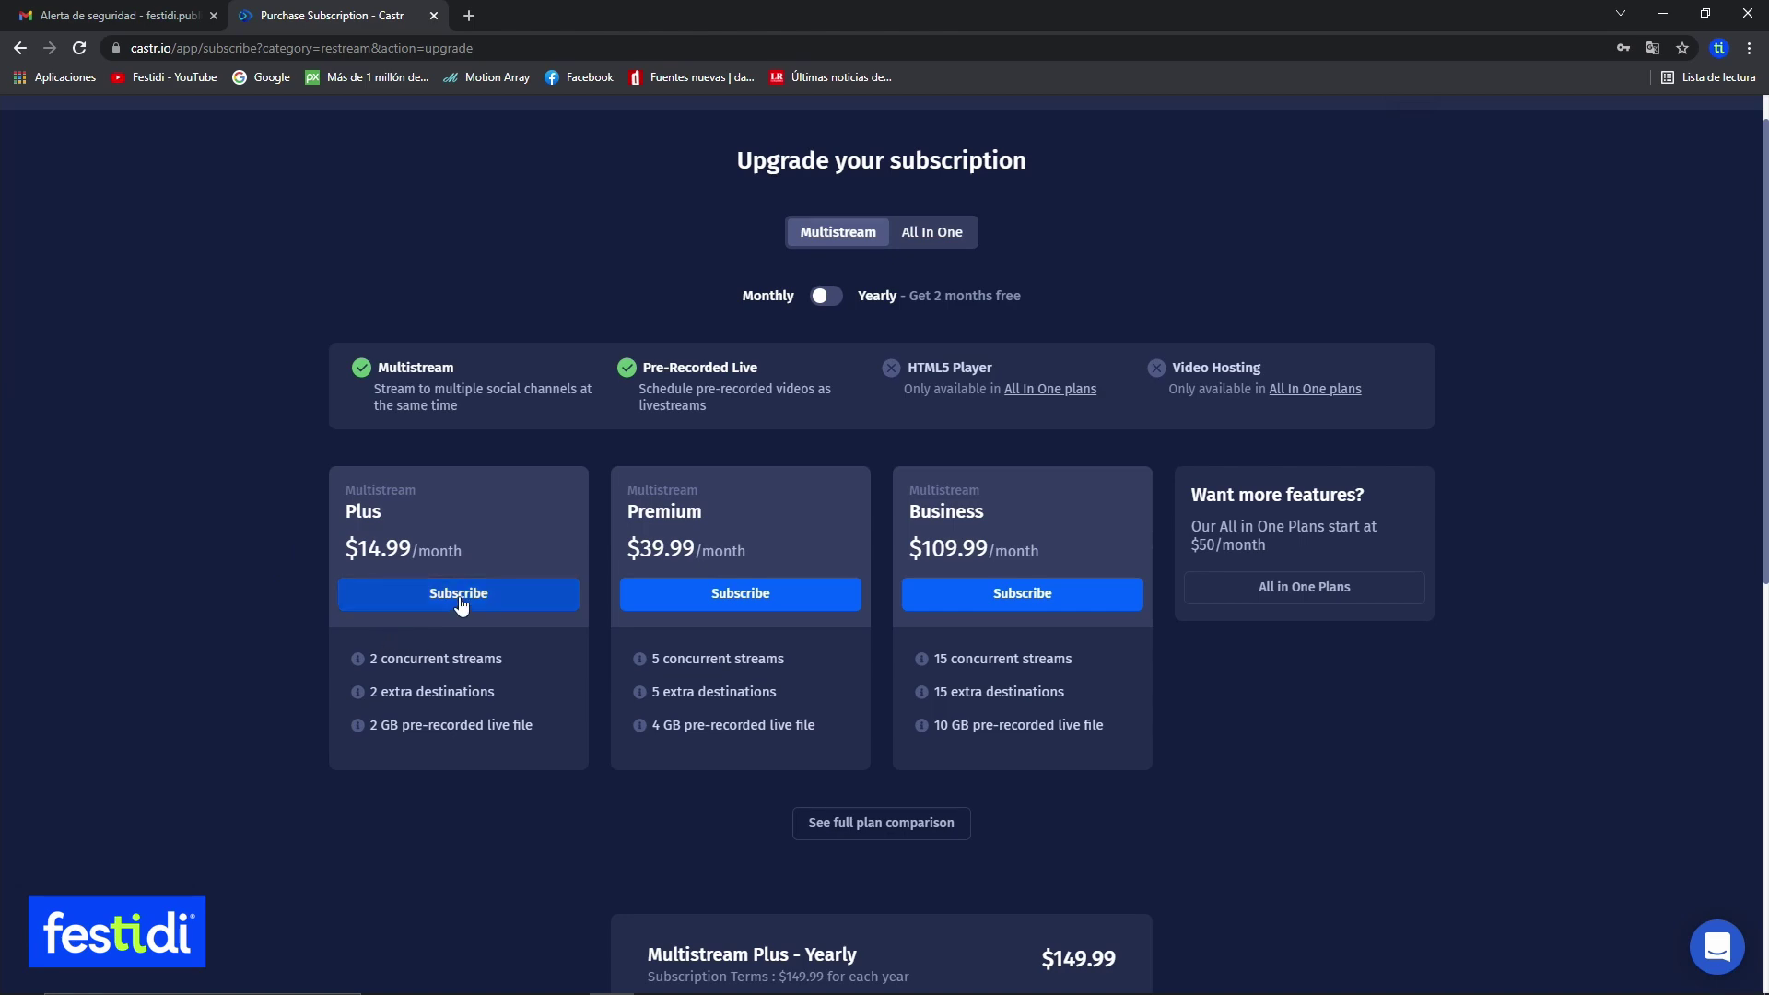
pyautogui.scroll(-3, 793, 568)
pyautogui.scroll(4, 792, 567)
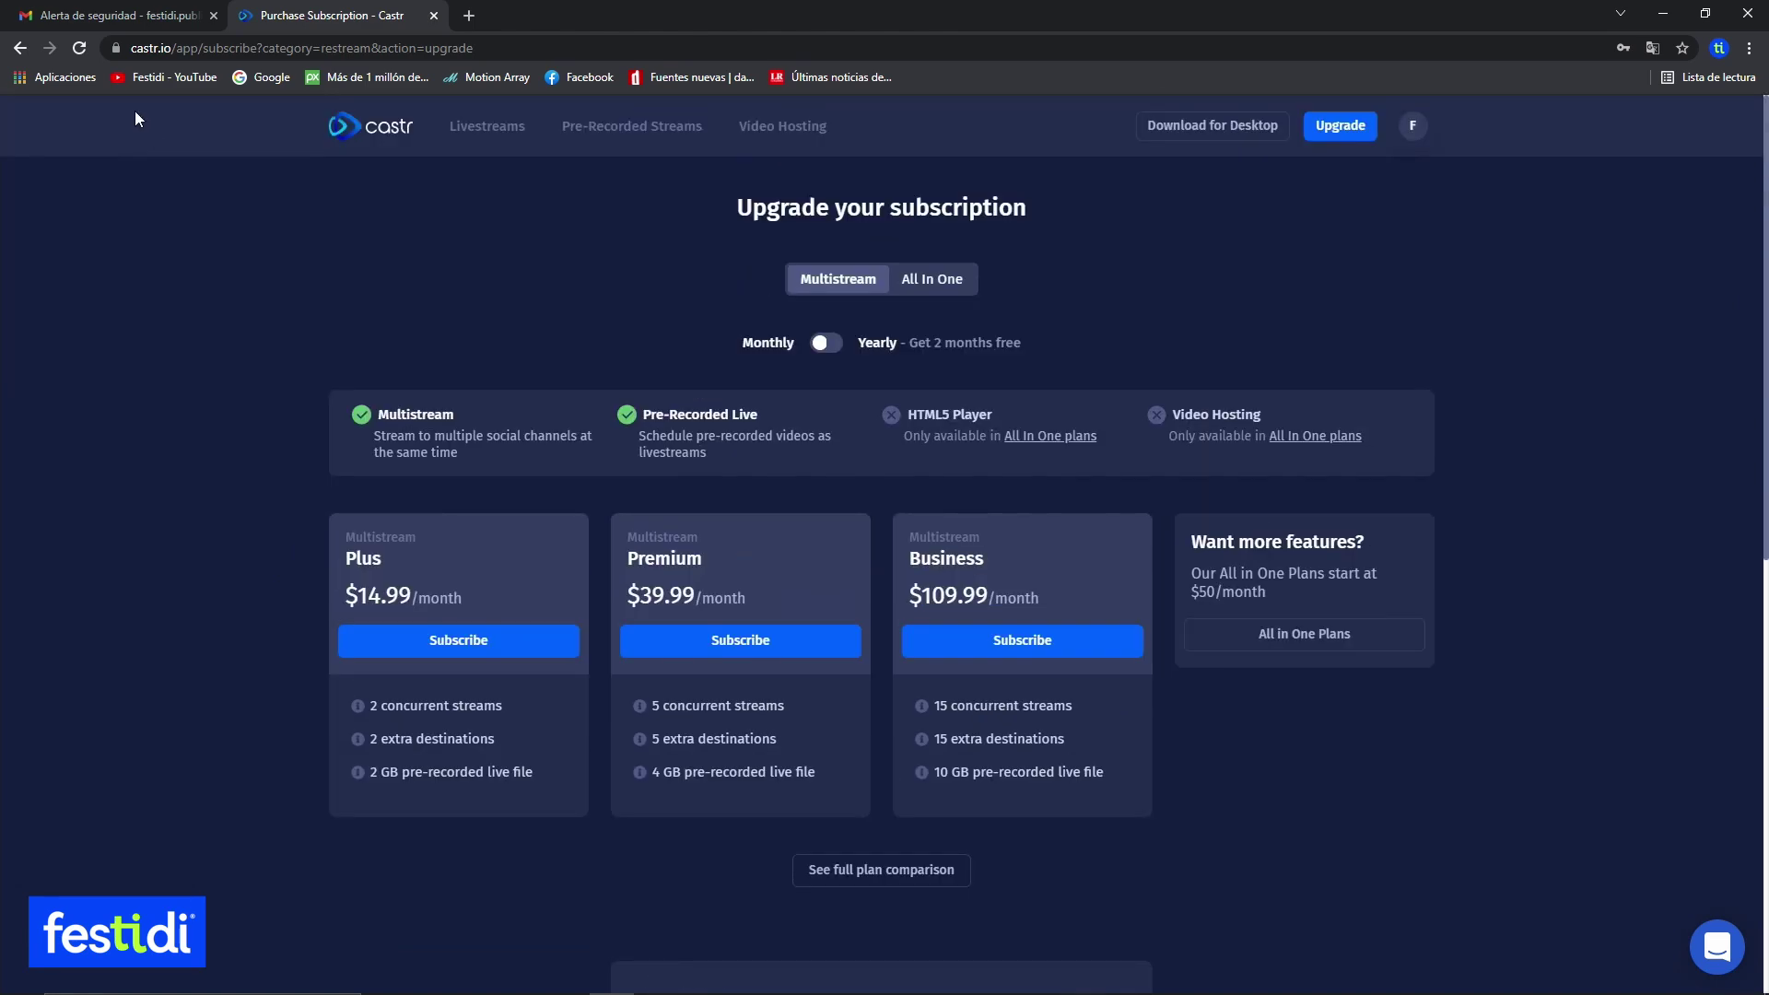
pyautogui.click(19, 49)
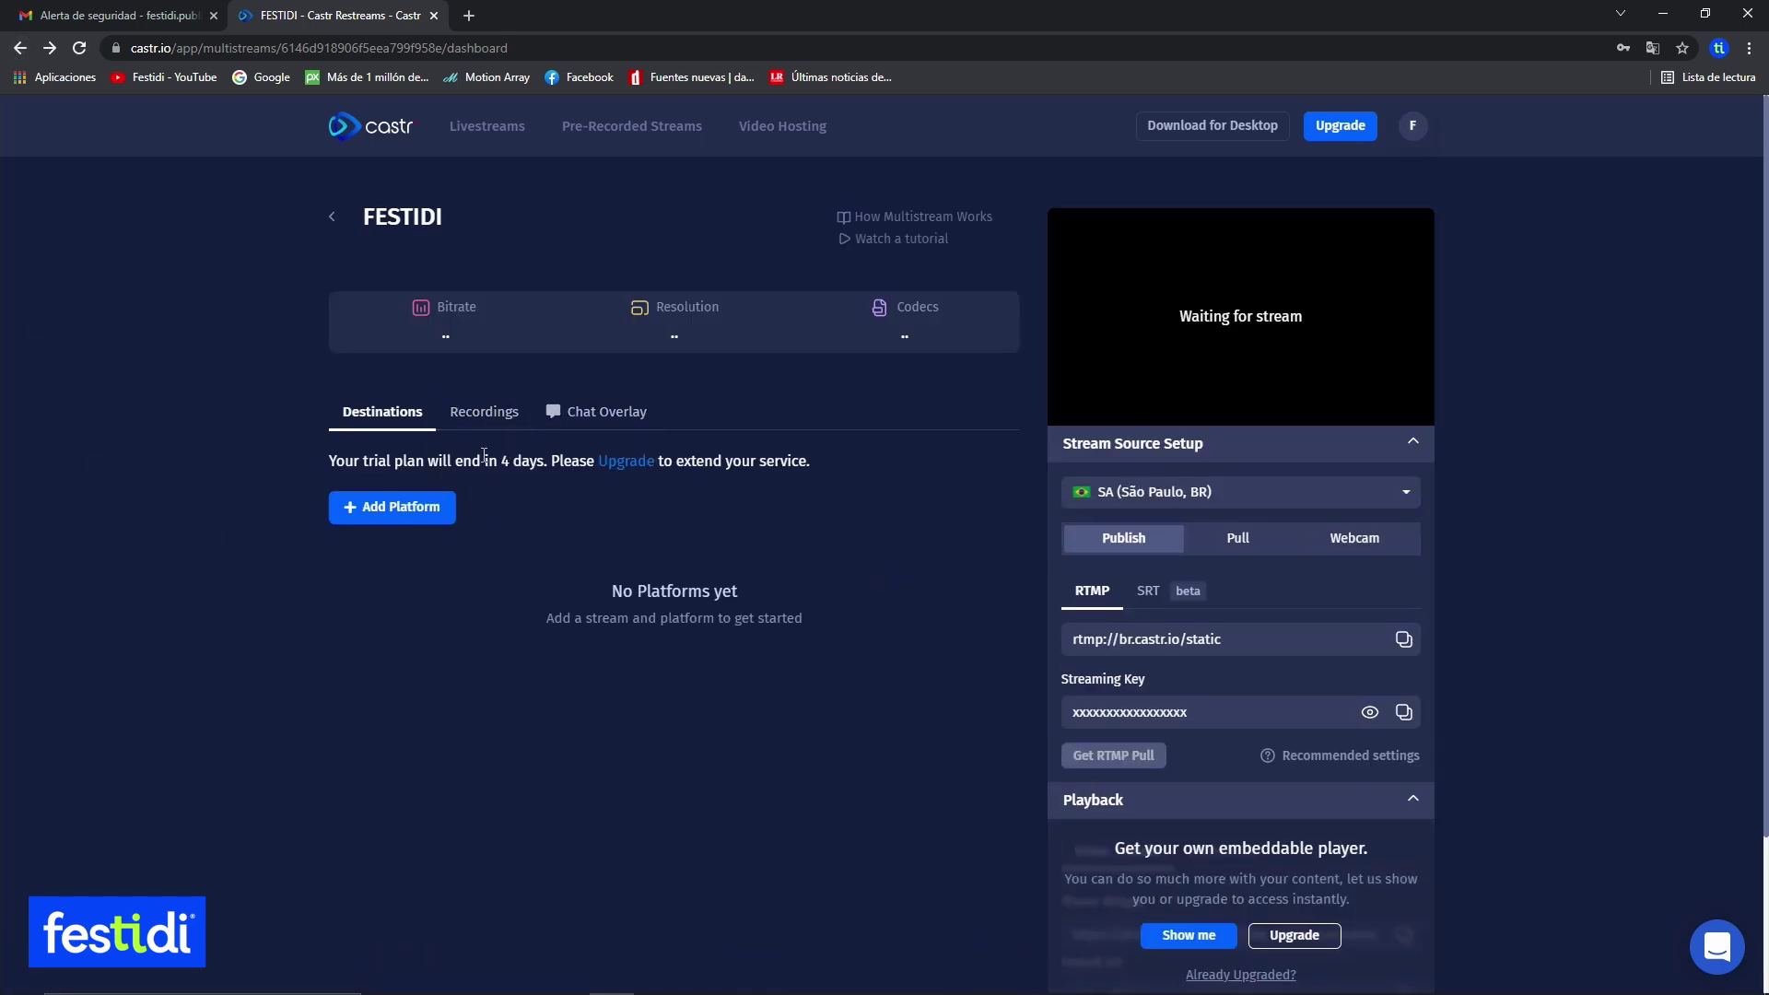
# Start adding Facebook Live as a publish platform and connect the Facebook account to it.
pyautogui.click(387, 508)
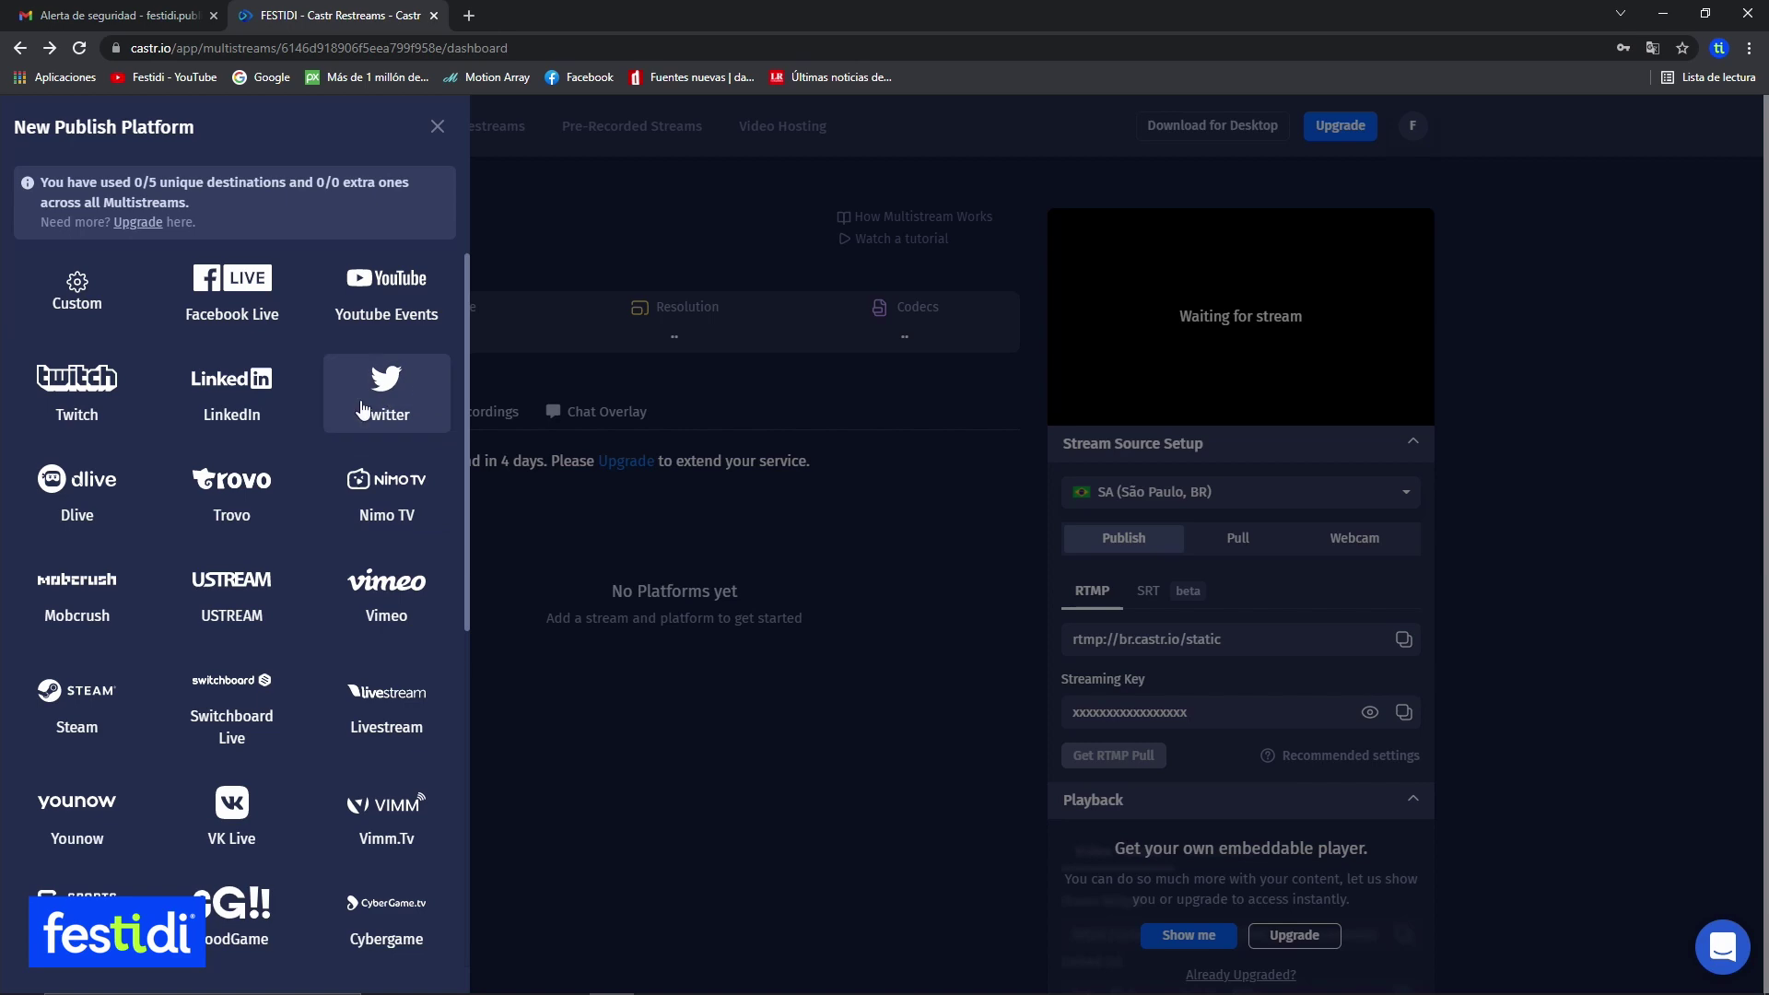
pyautogui.scroll(-7, 364, 406)
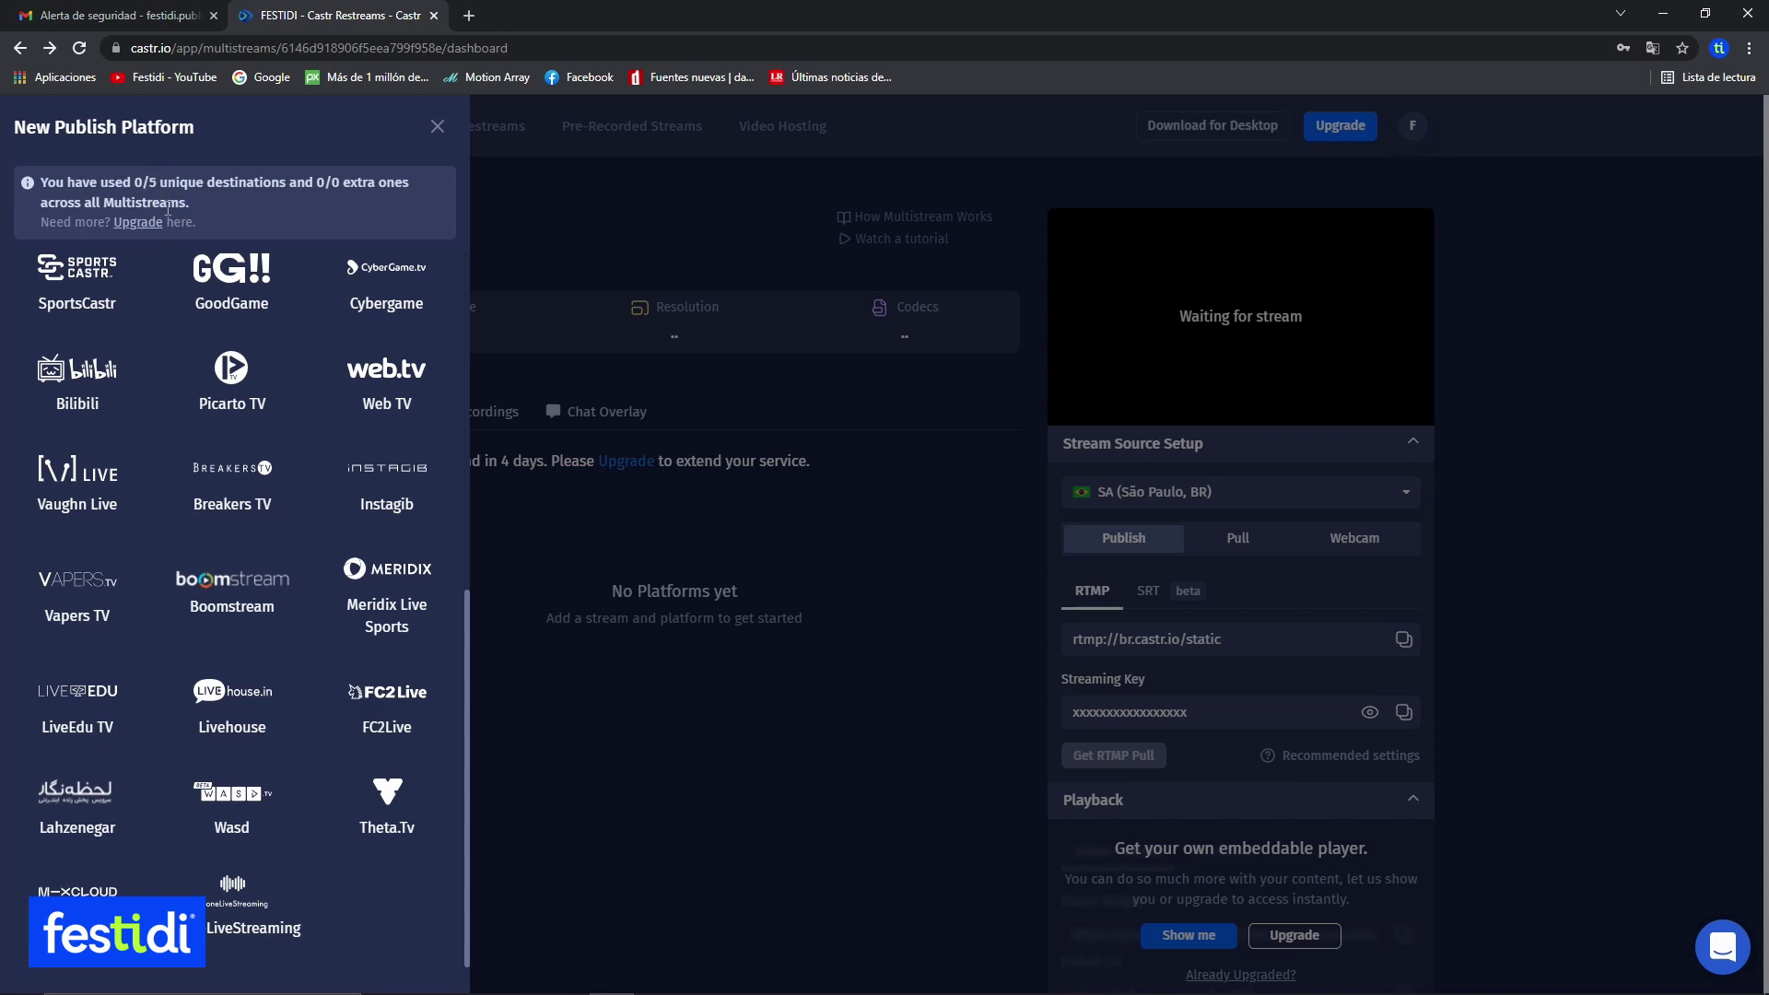
pyautogui.scroll(6, 295, 423)
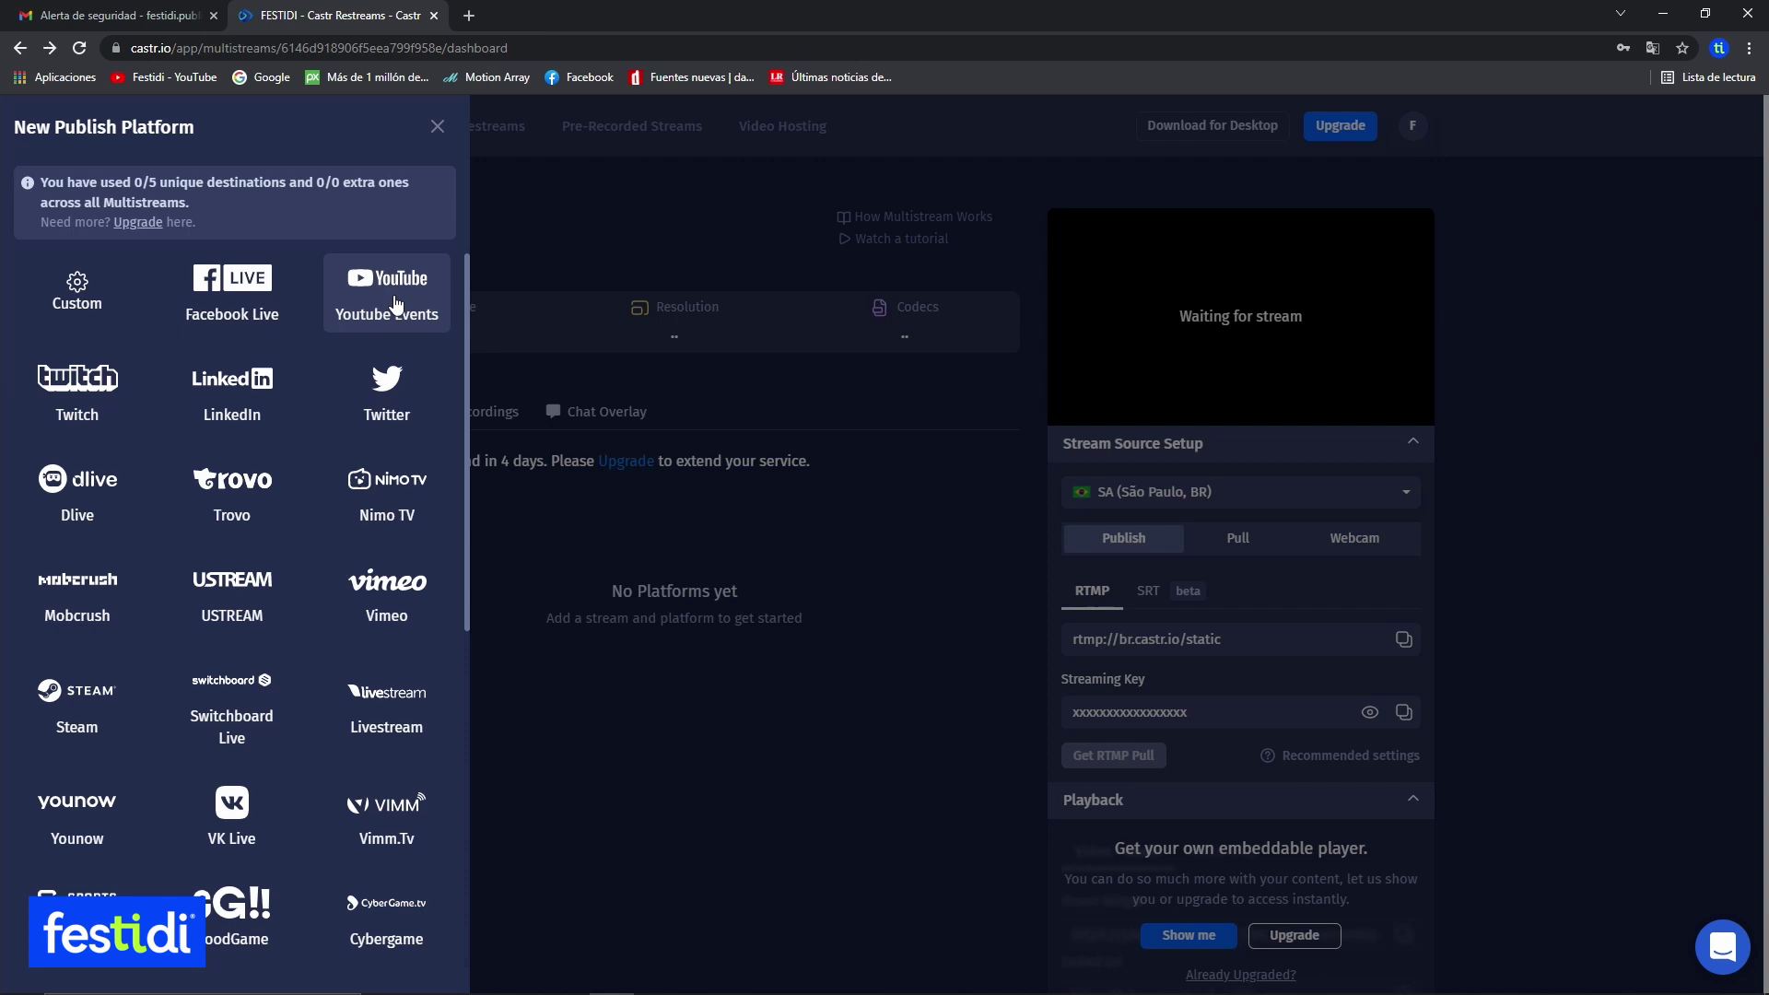
pyautogui.click(247, 285)
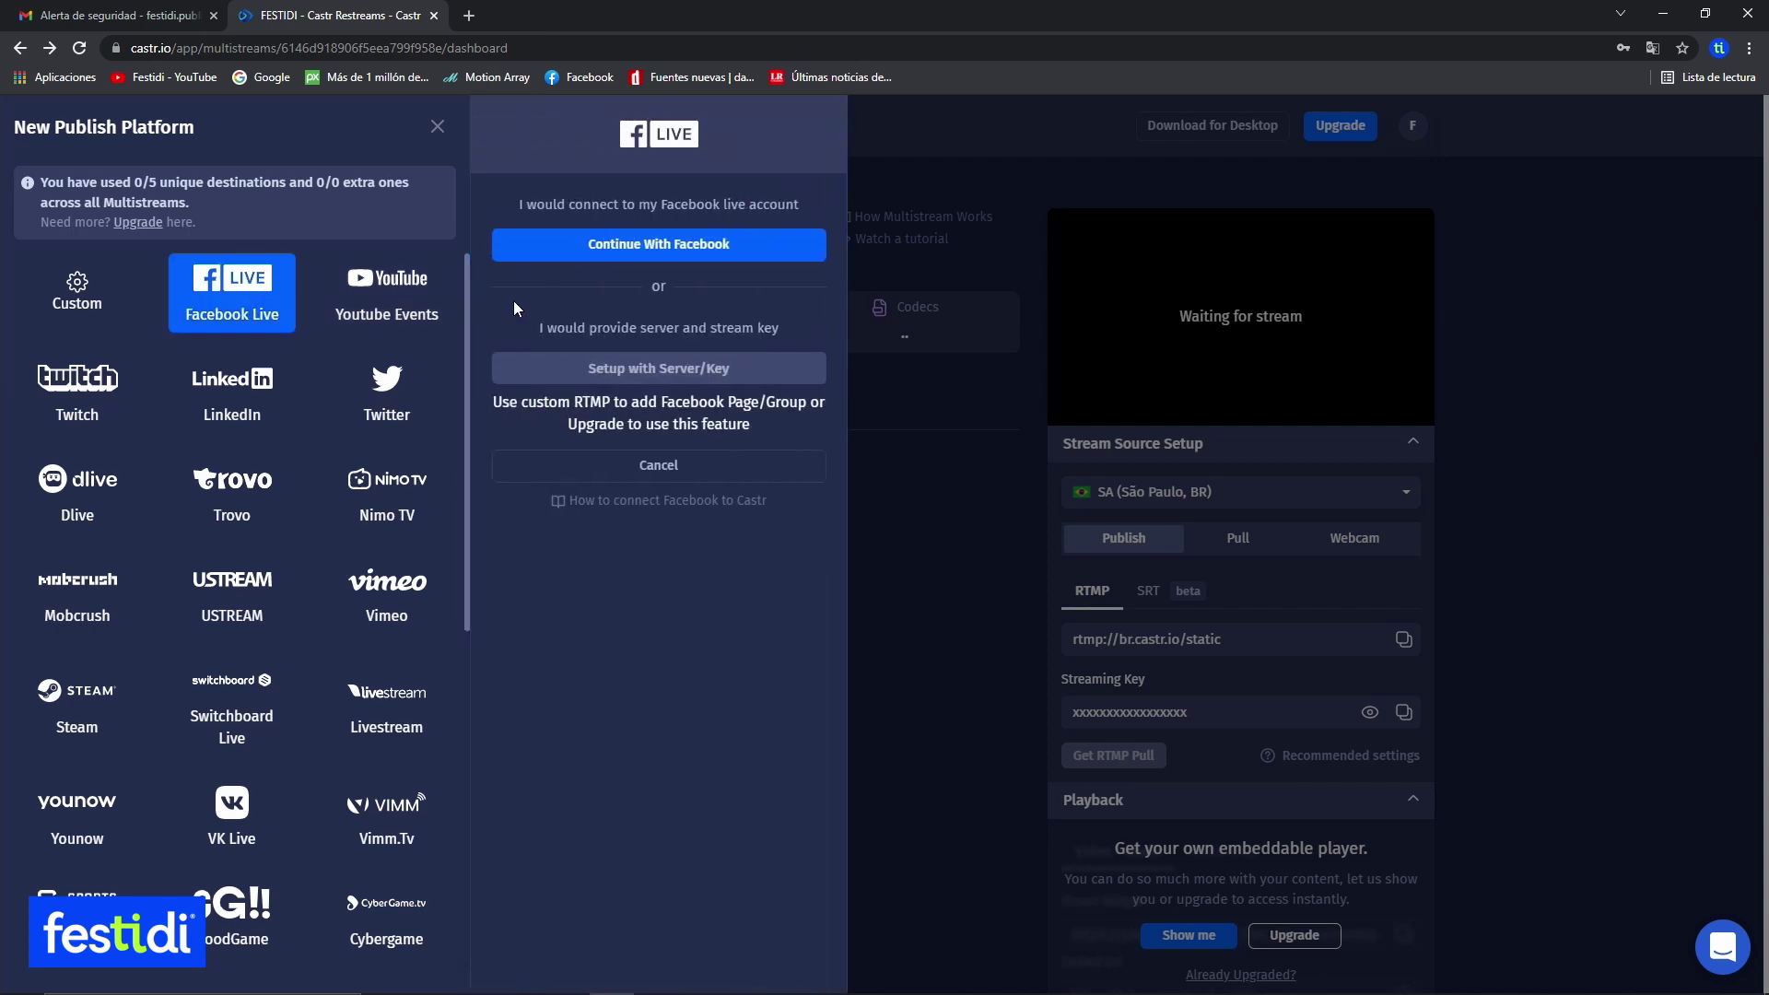
pyautogui.click(678, 249)
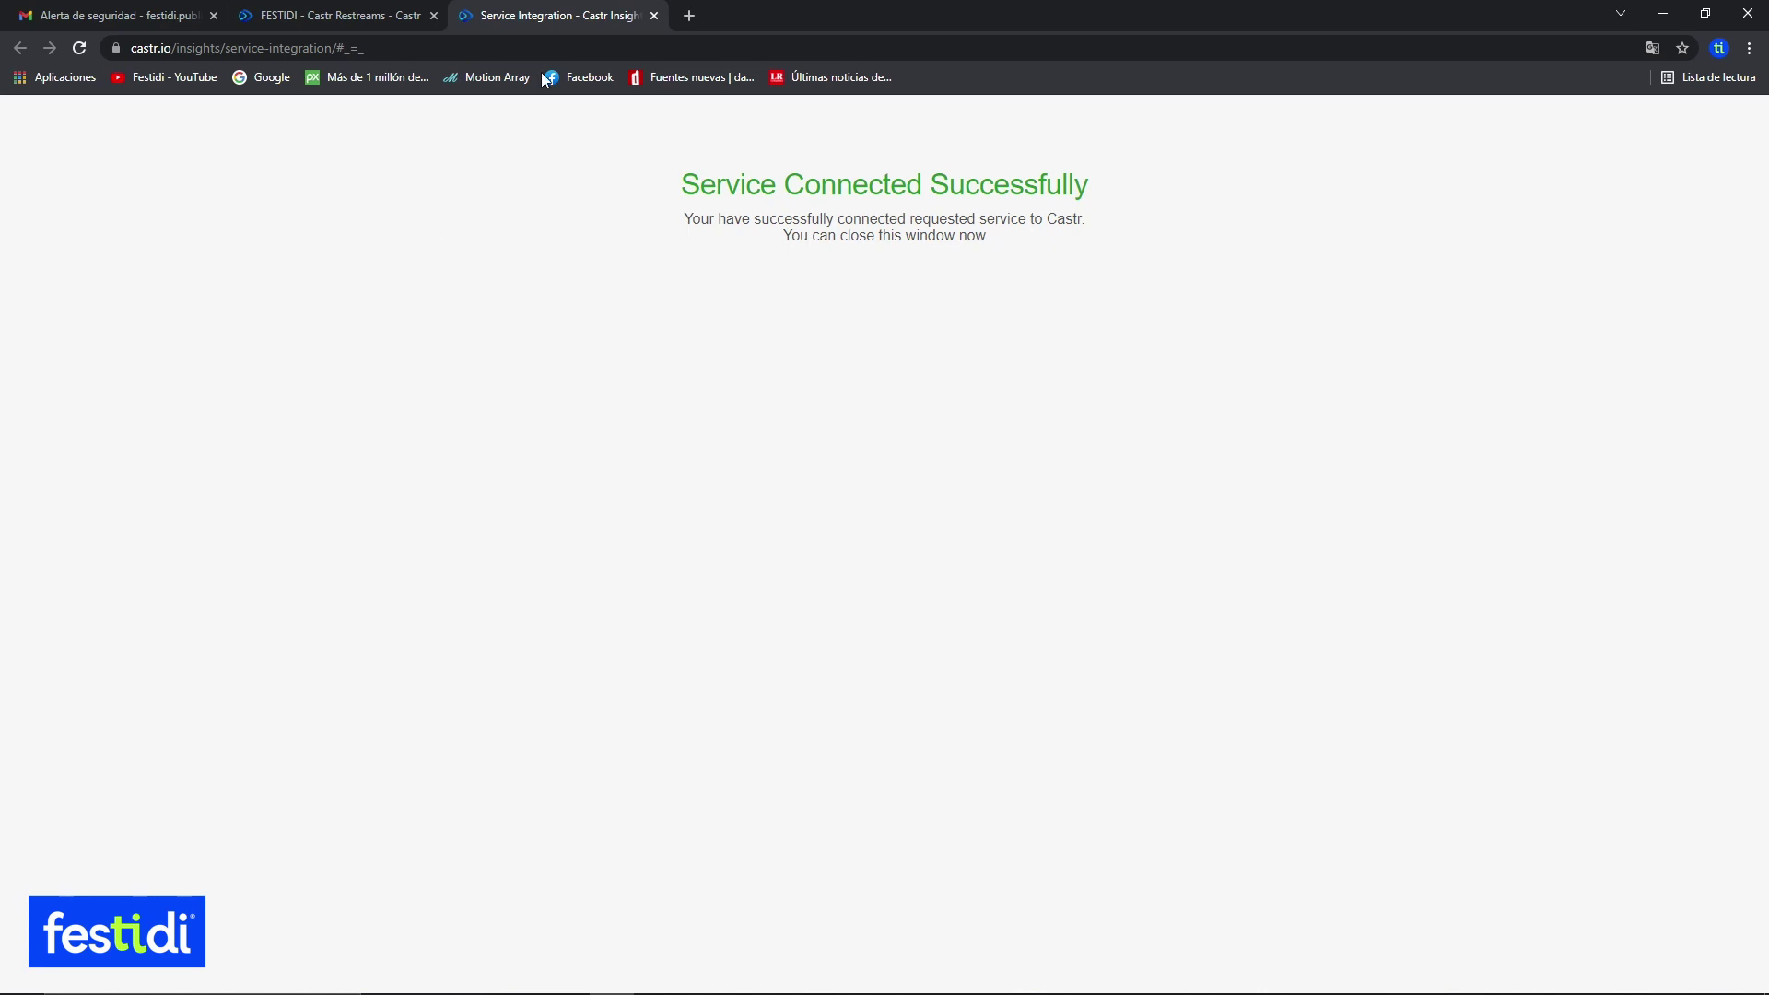
pyautogui.click(654, 17)
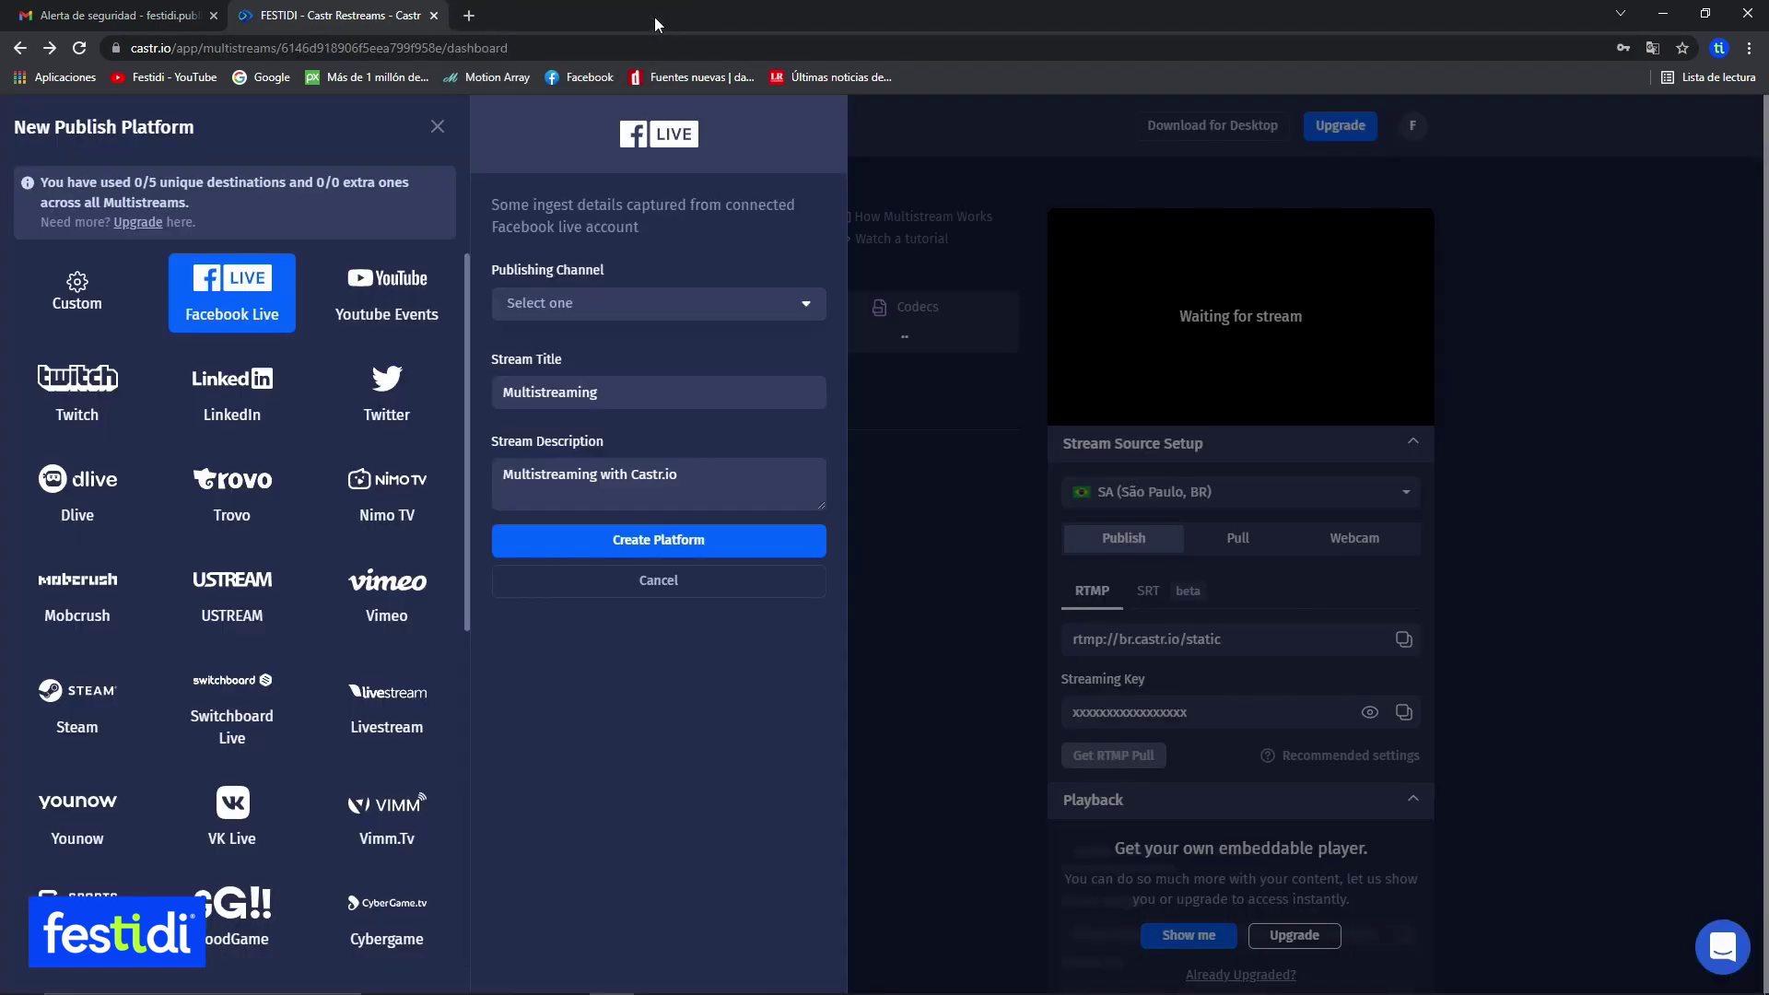
# Choose User Timeline as the Facebook Live publishing channel and create the platform with the title Multistreaming.
pyautogui.click(807, 311)
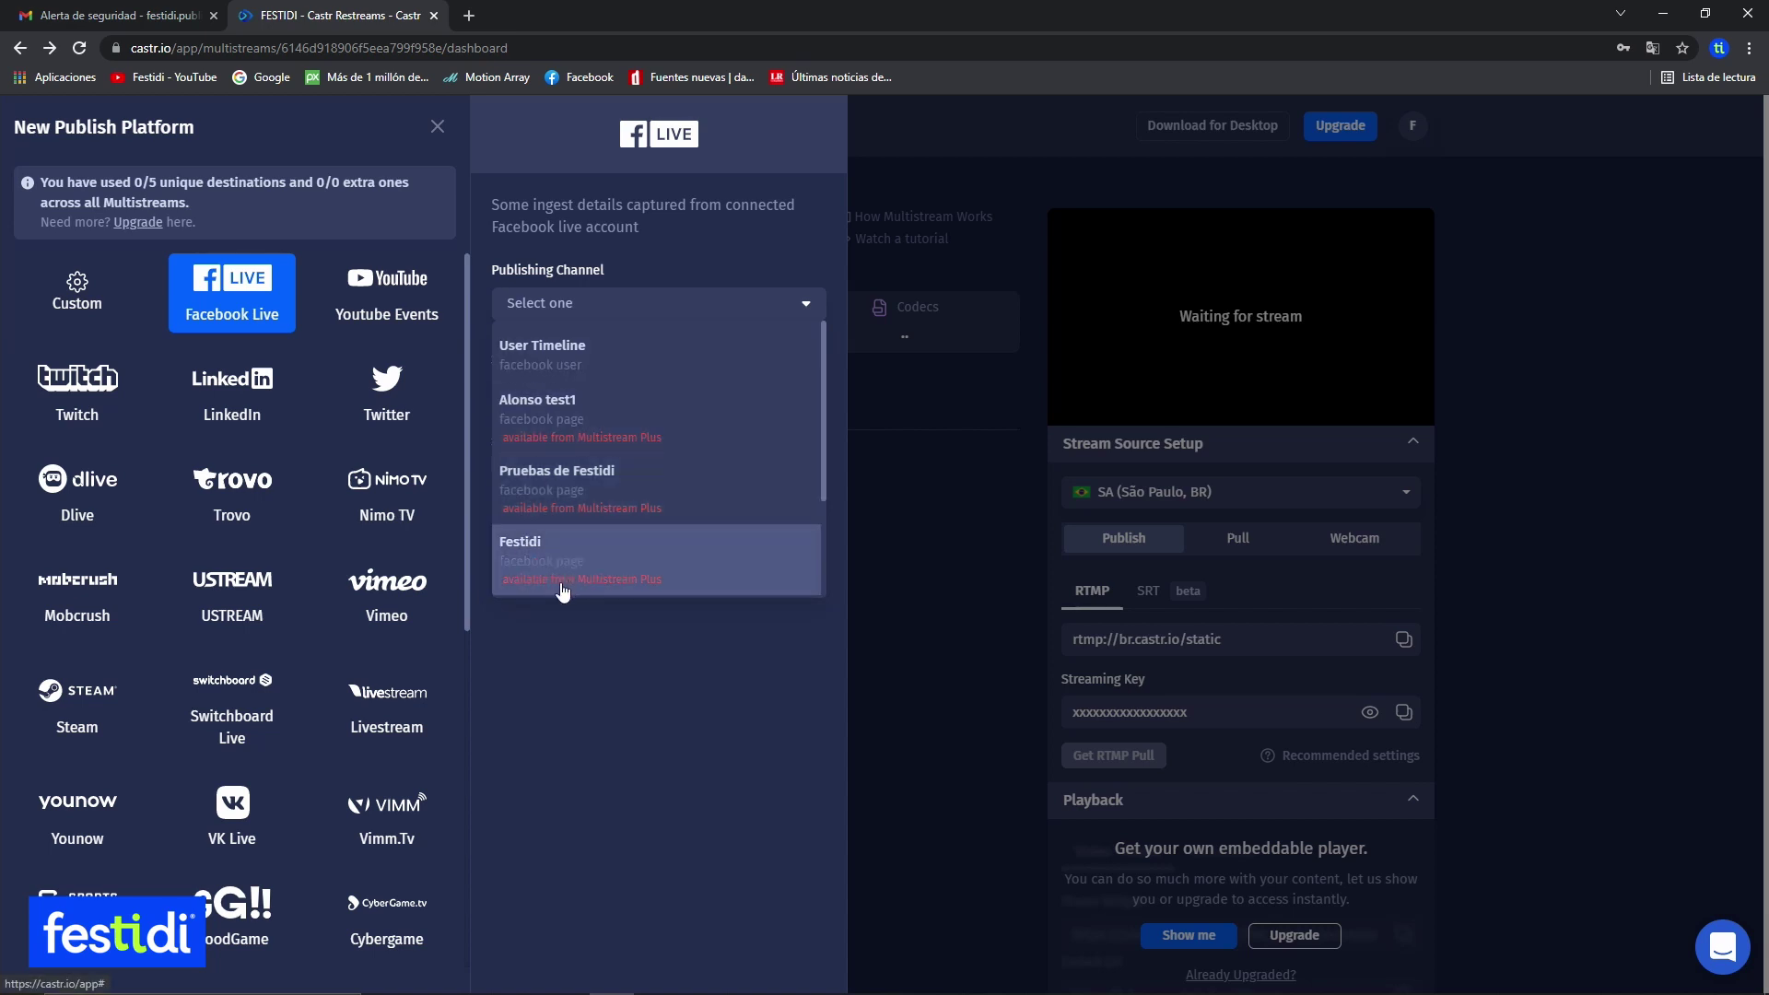
pyautogui.scroll(-3, 655, 551)
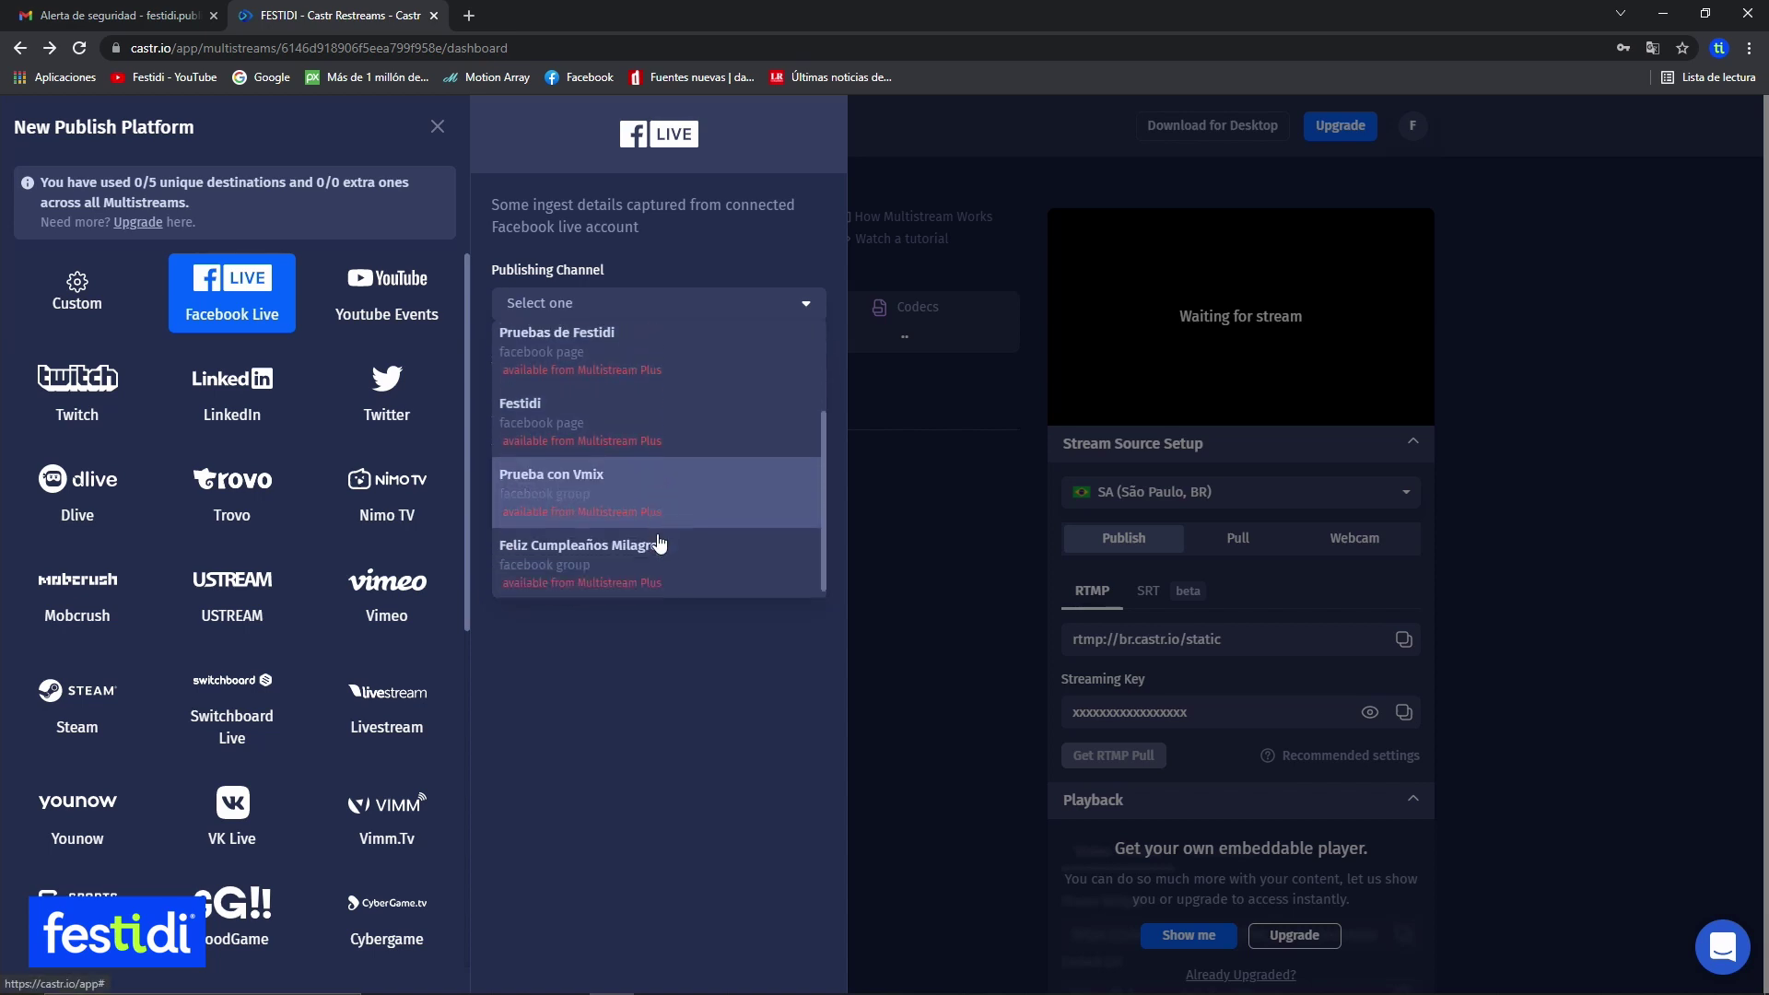
pyautogui.scroll(3, 659, 539)
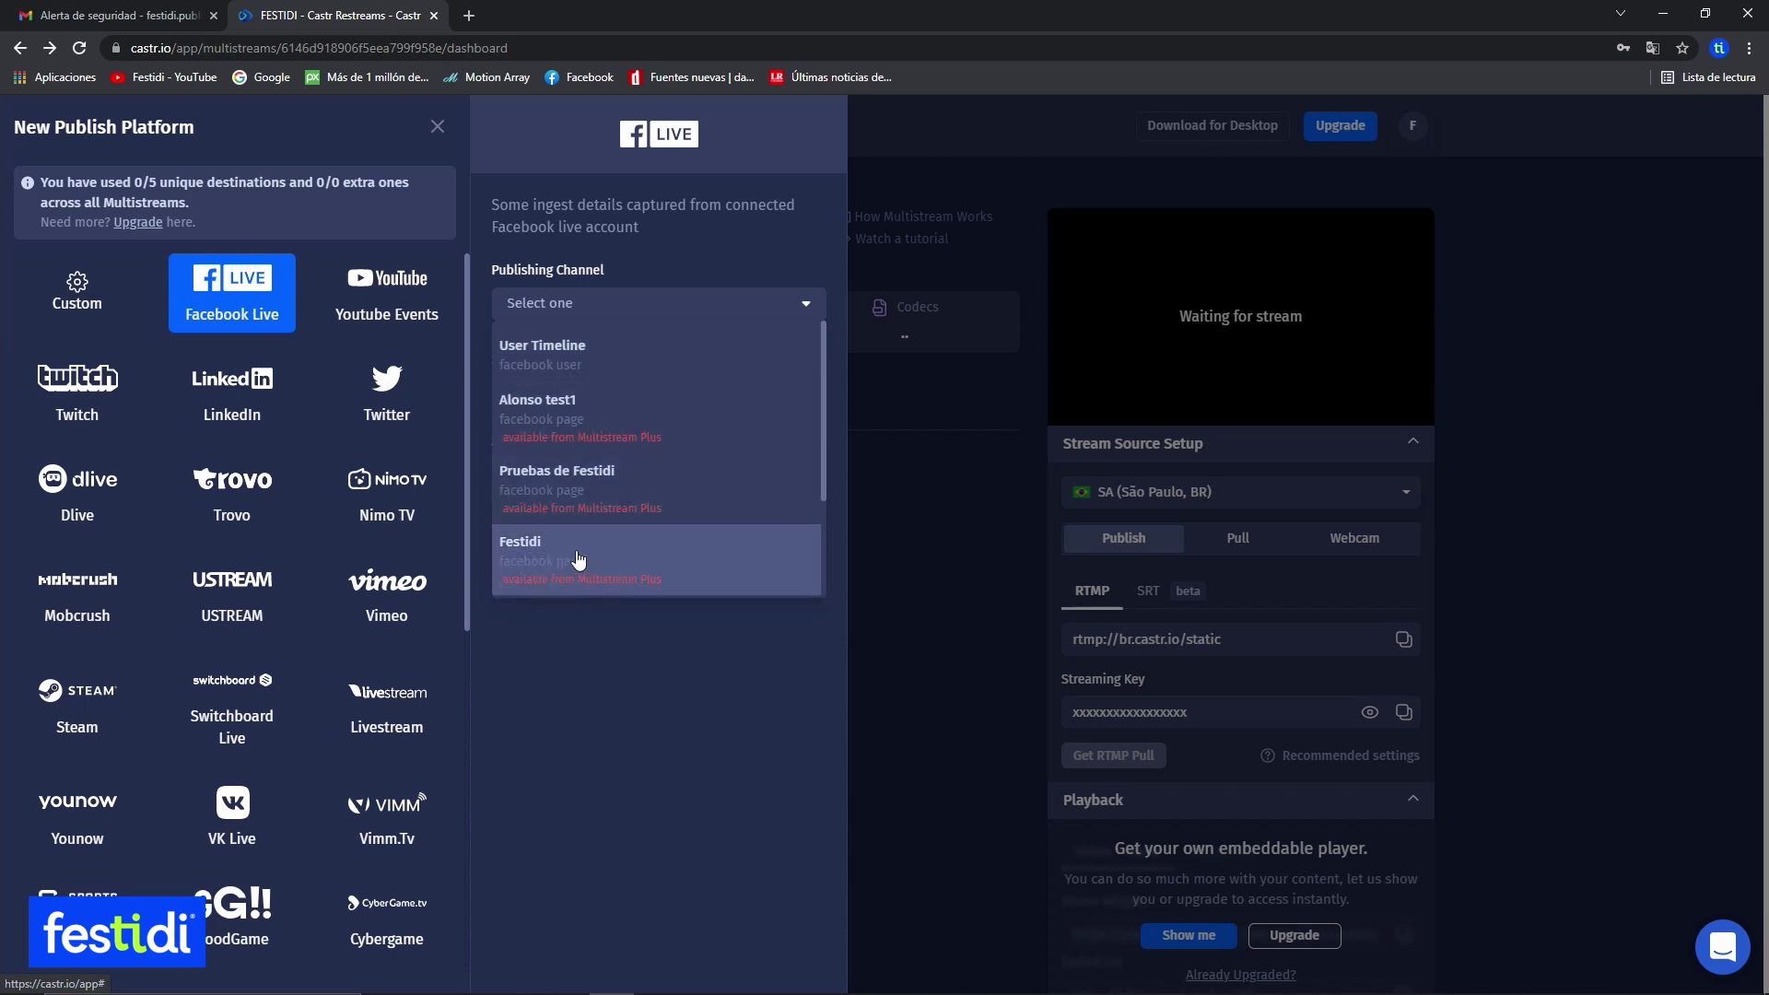
pyautogui.scroll(-2, 578, 559)
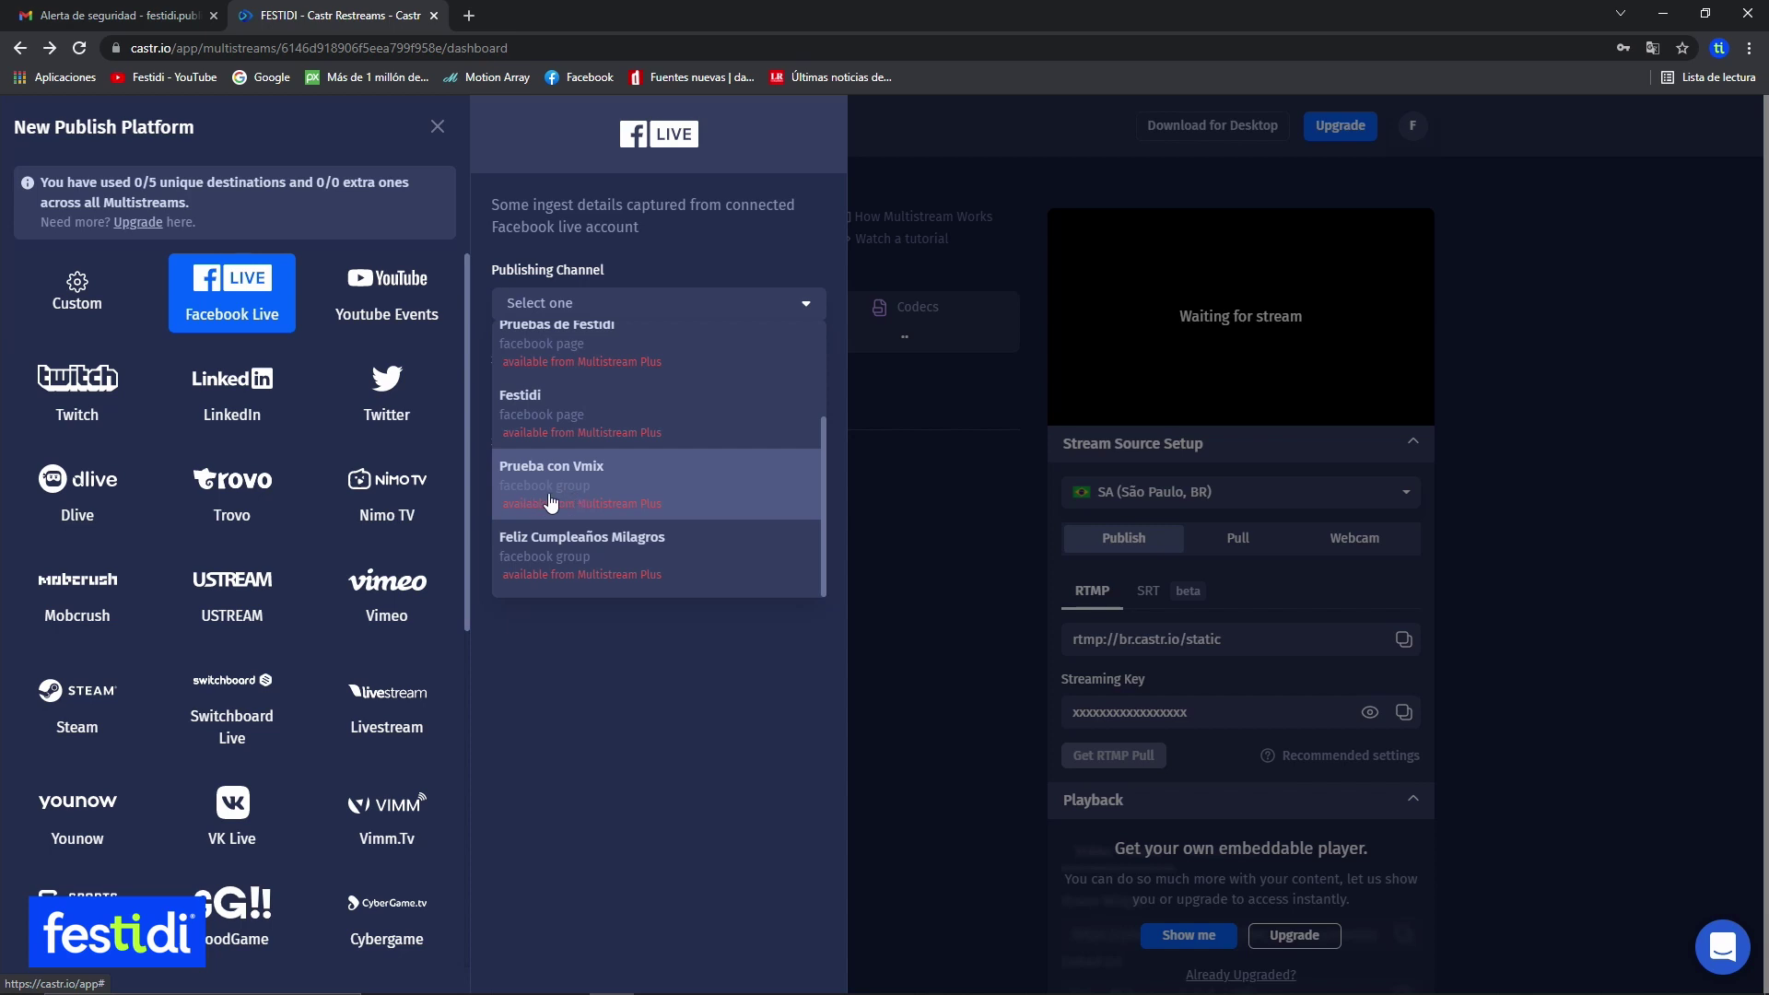
pyautogui.scroll(2, 620, 564)
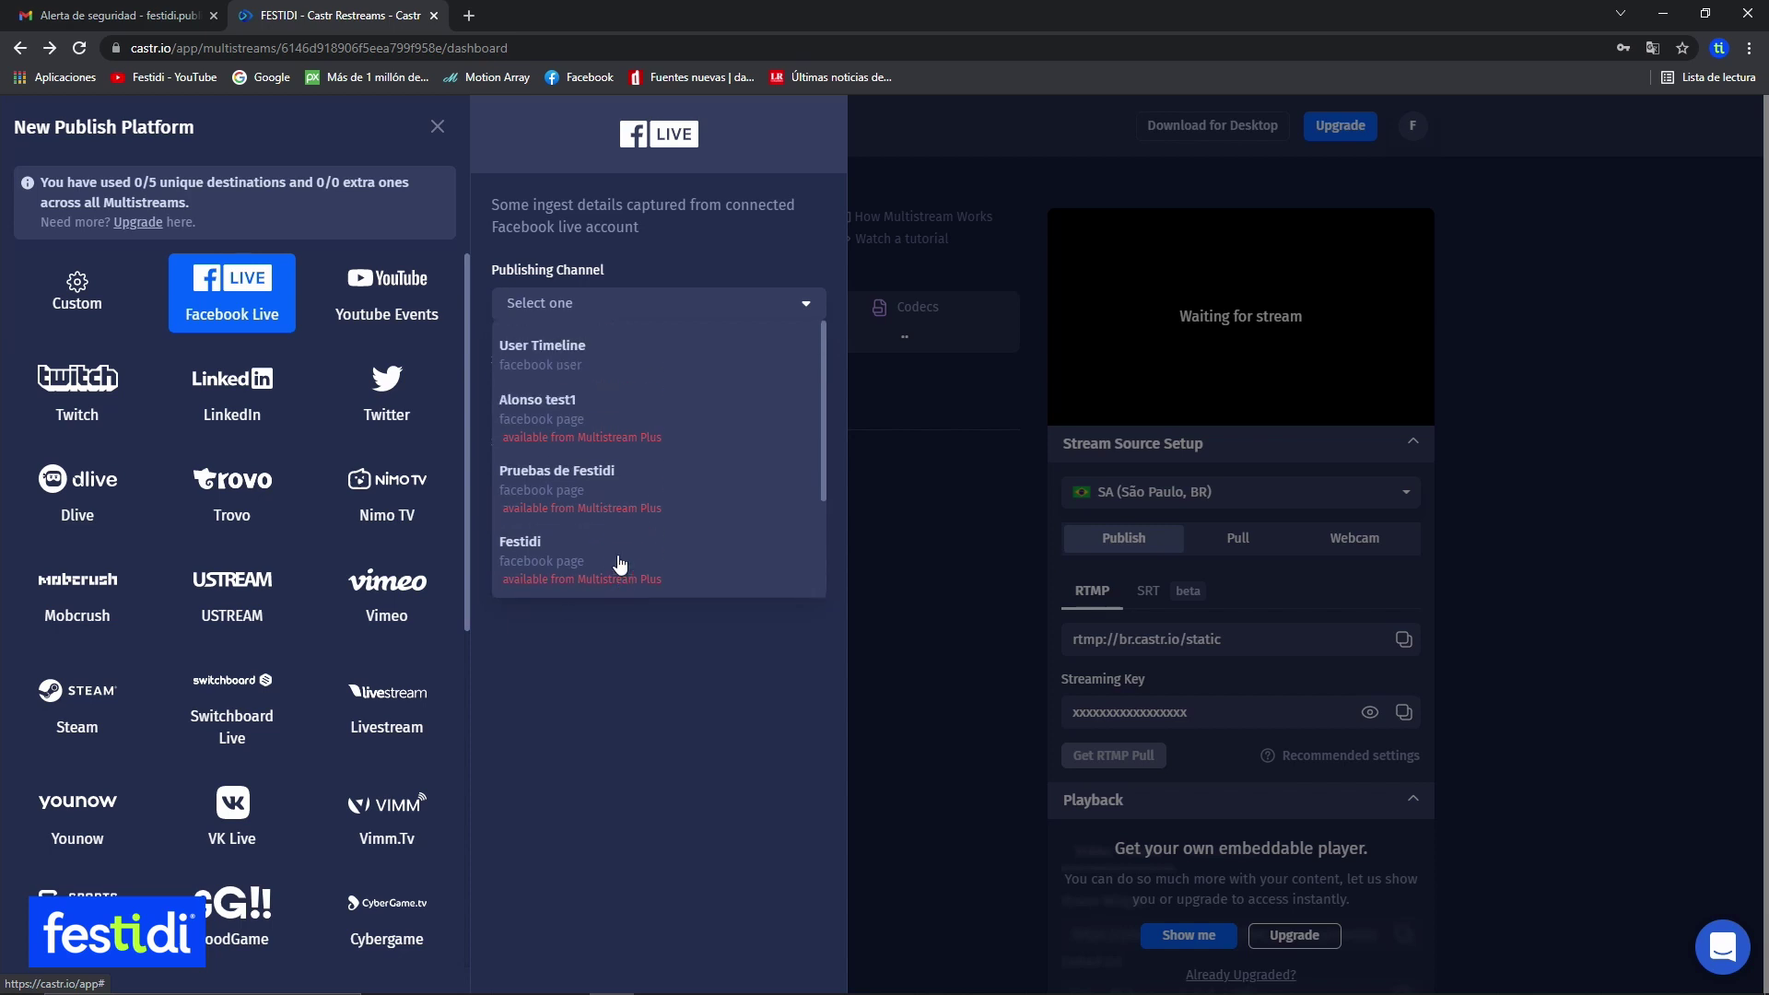
pyautogui.scroll(-2, 620, 564)
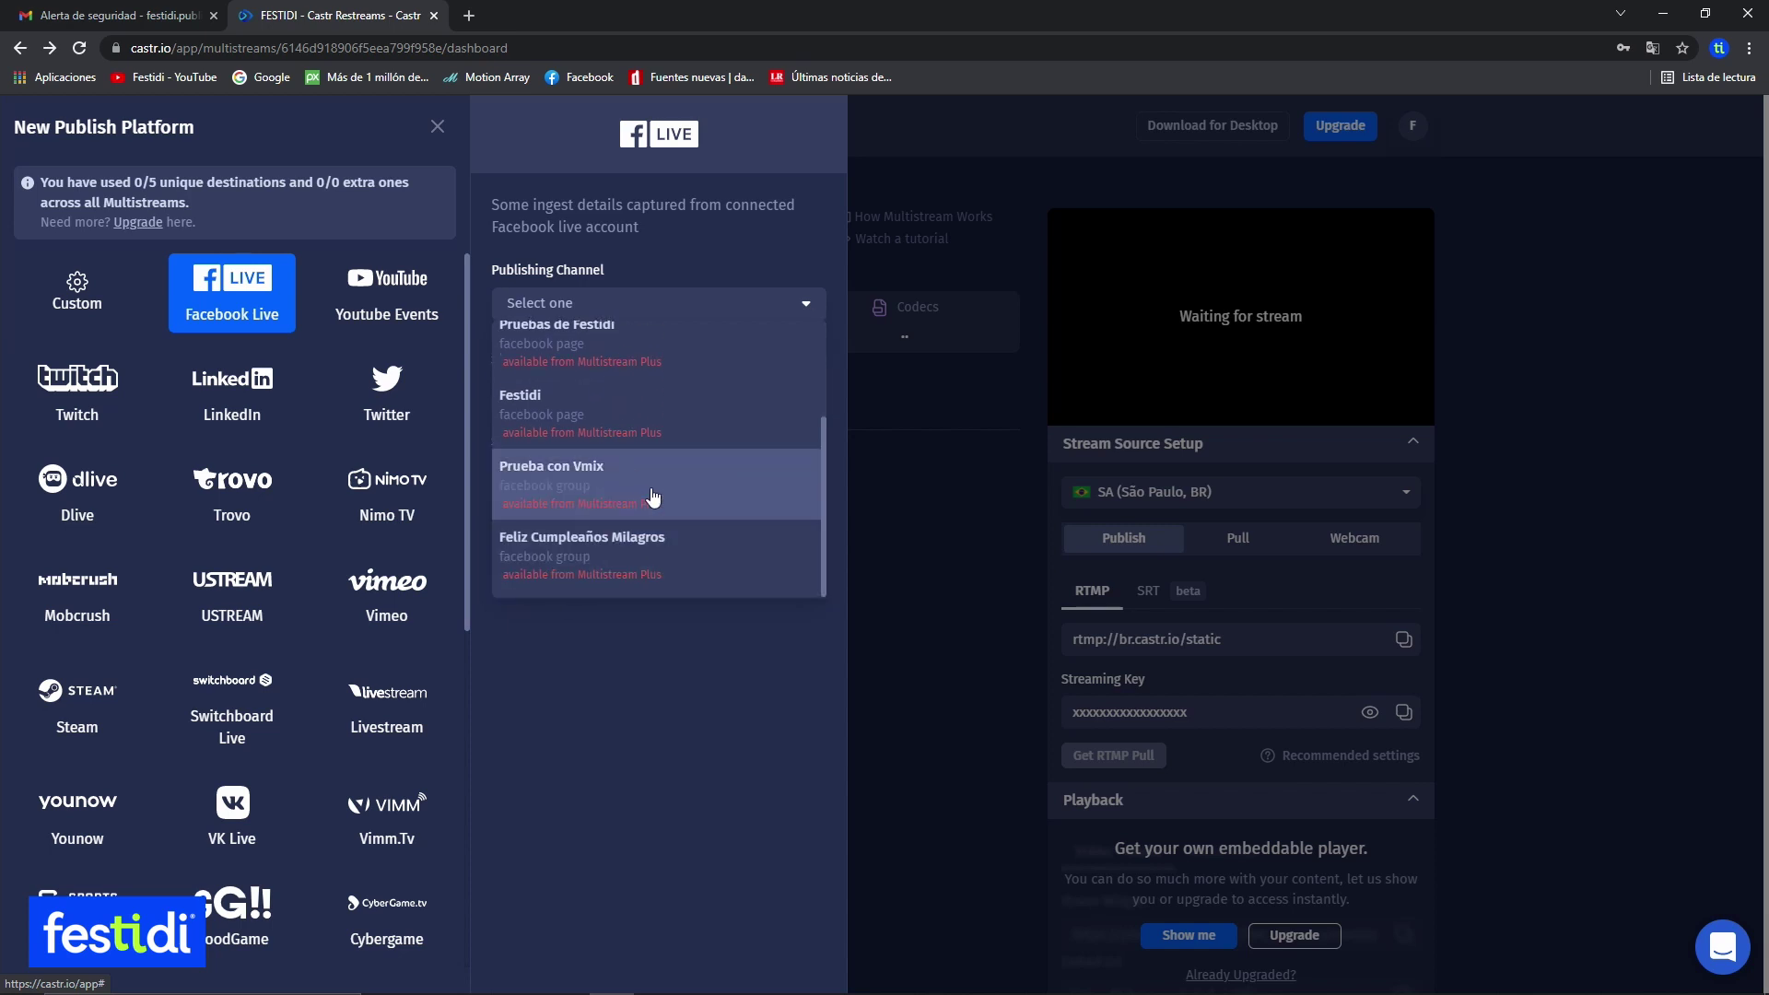
pyautogui.scroll(2, 654, 498)
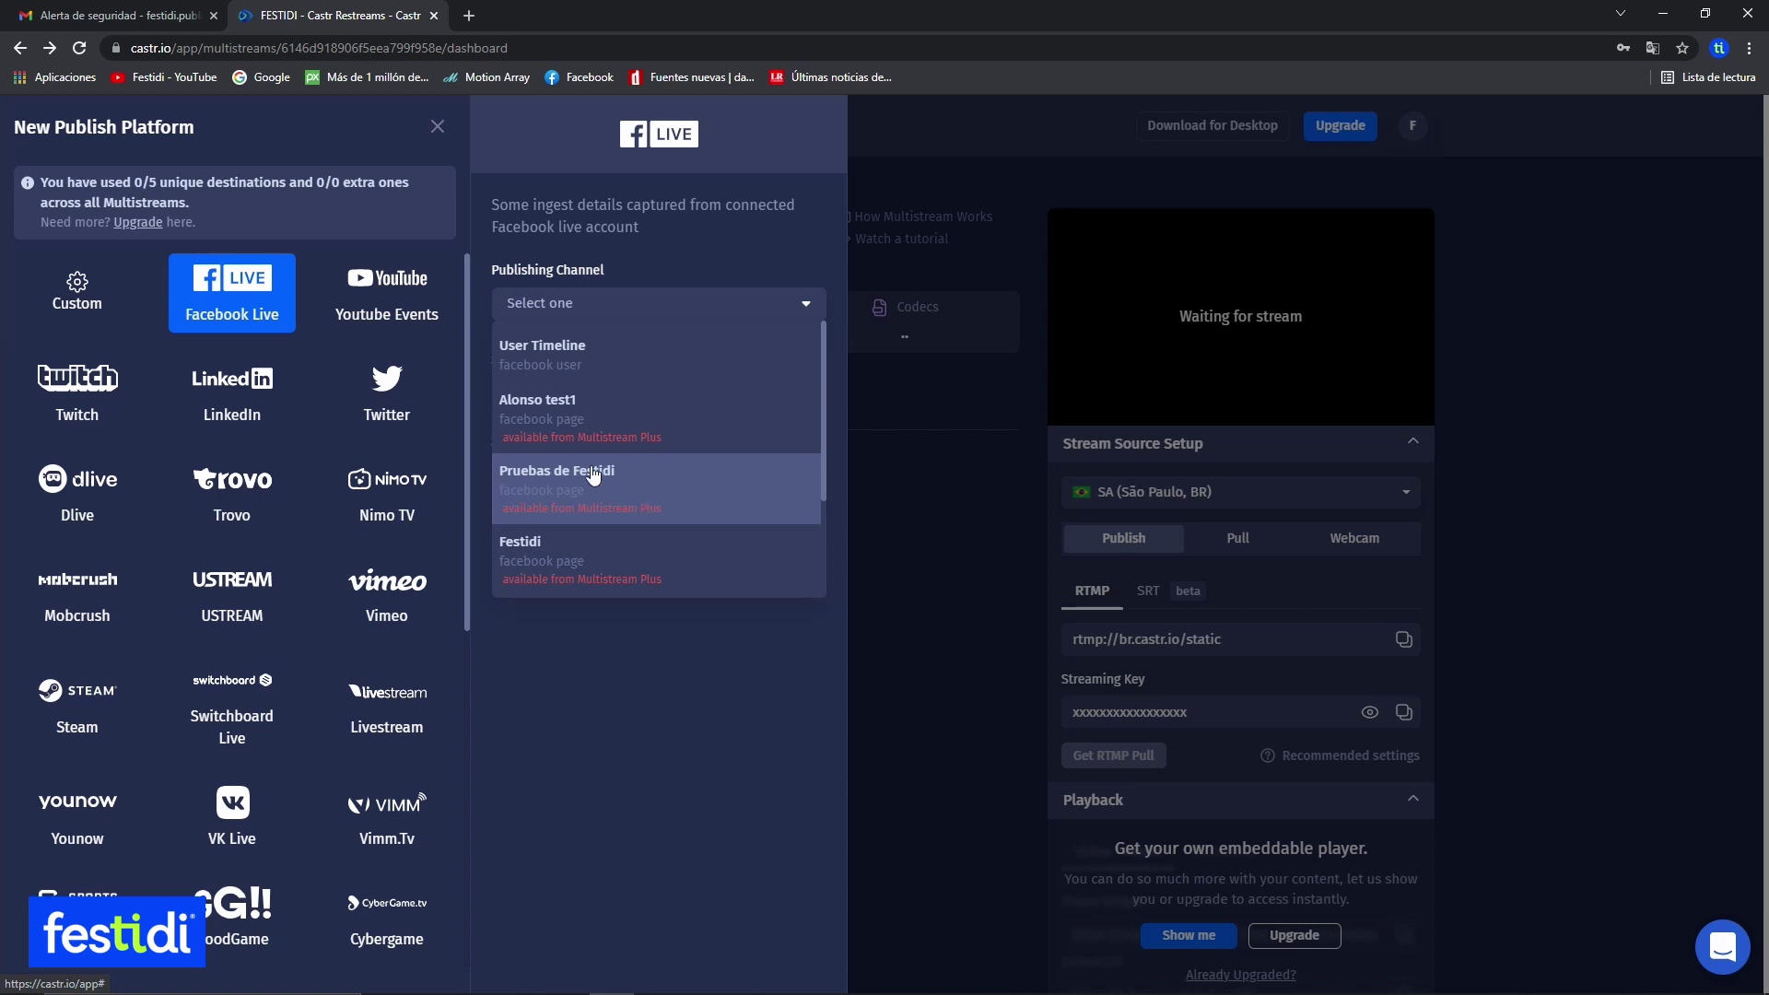
pyautogui.click(619, 361)
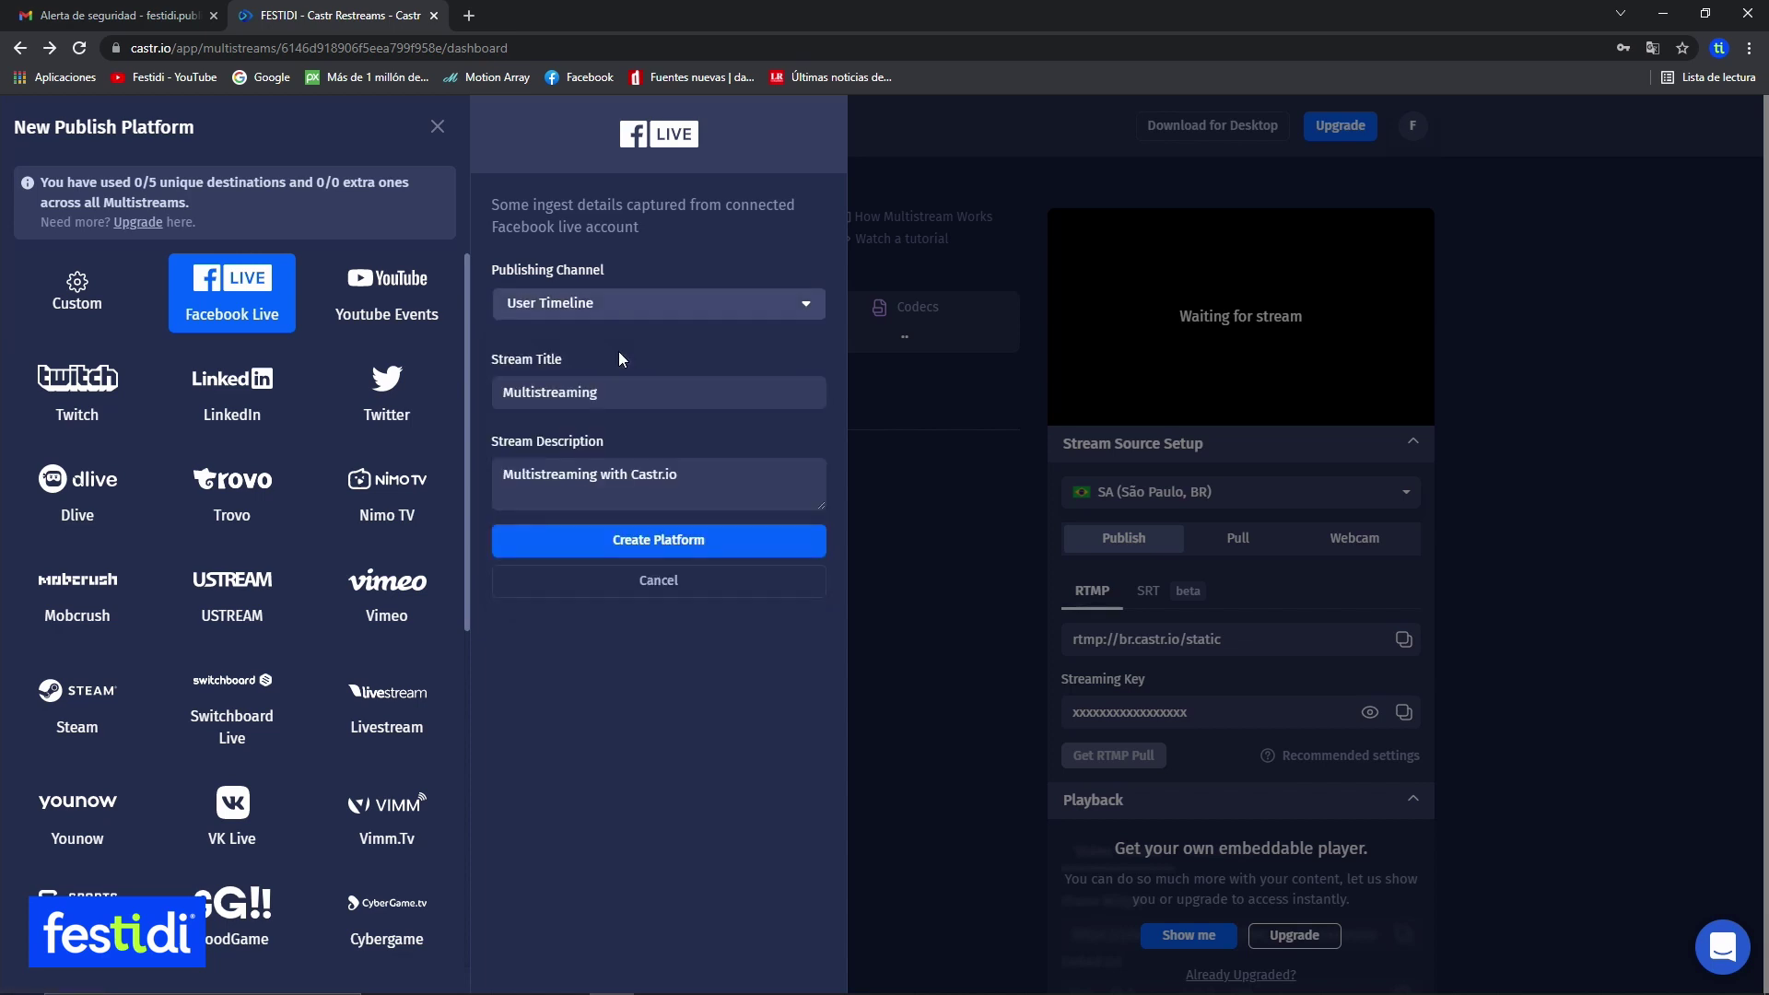
pyautogui.click(660, 548)
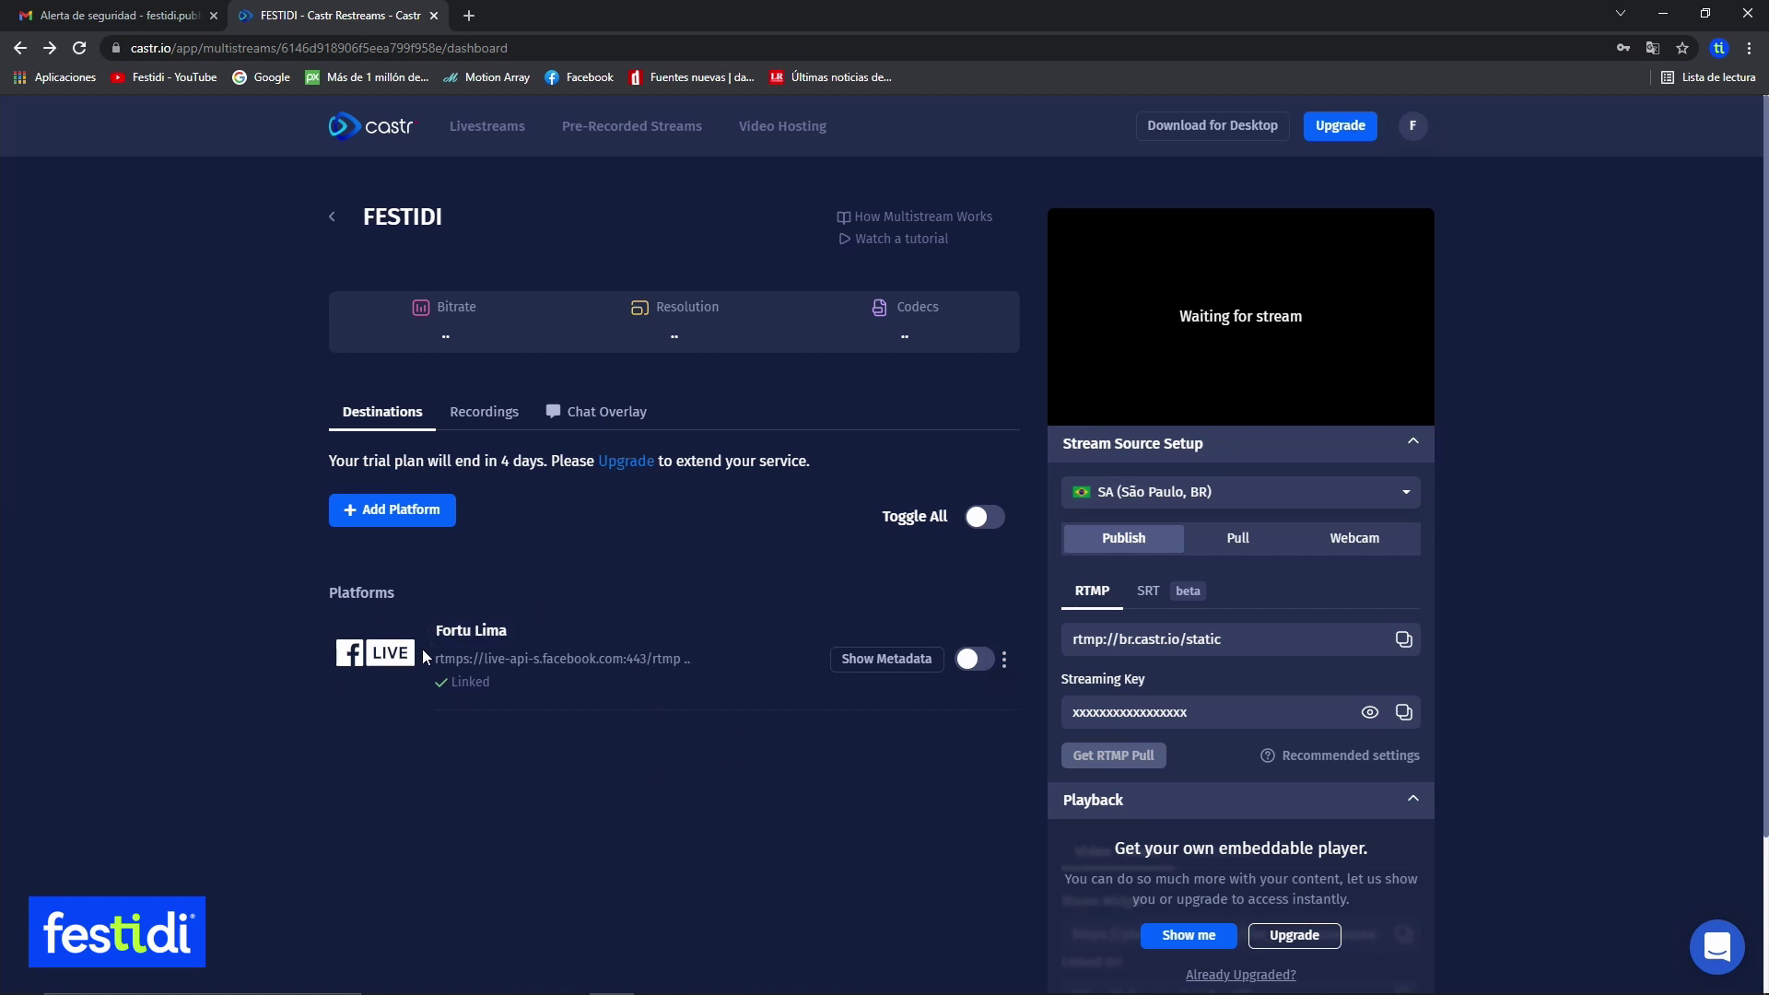
# Start adding Youtube Events as a publish platform and connect it to the Festidi Google account, allowing Castr the requested access.
pyautogui.click(370, 515)
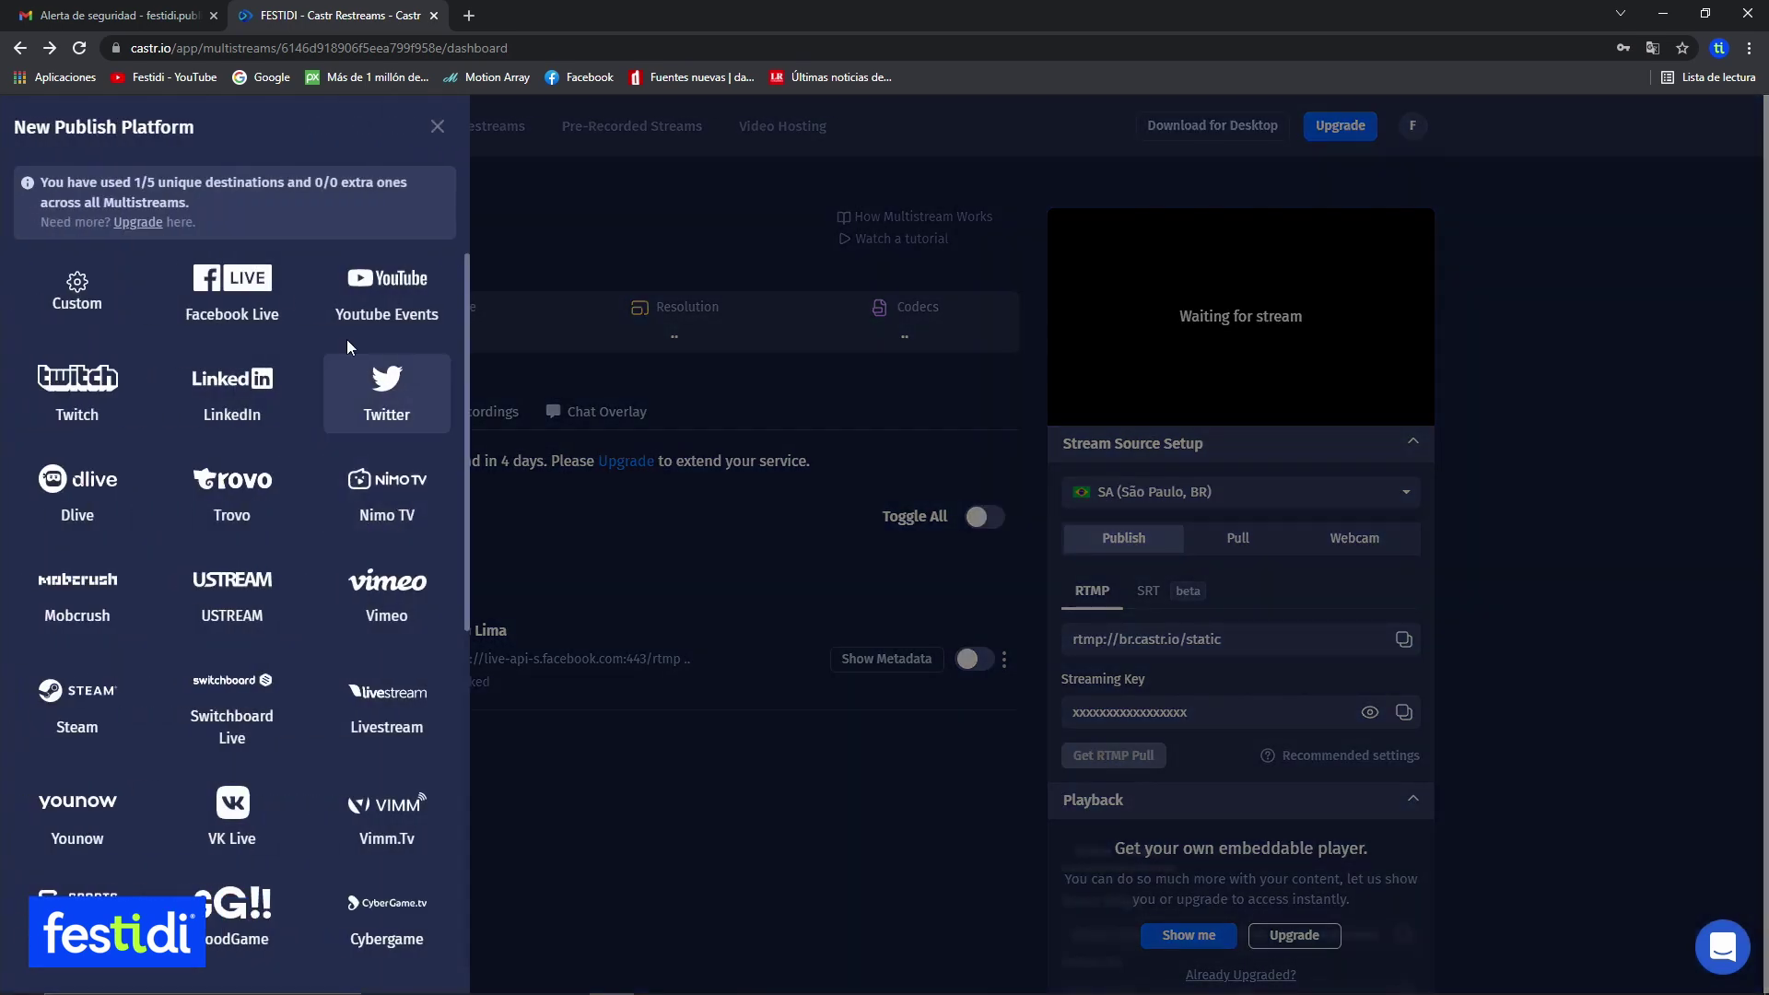
pyautogui.click(417, 282)
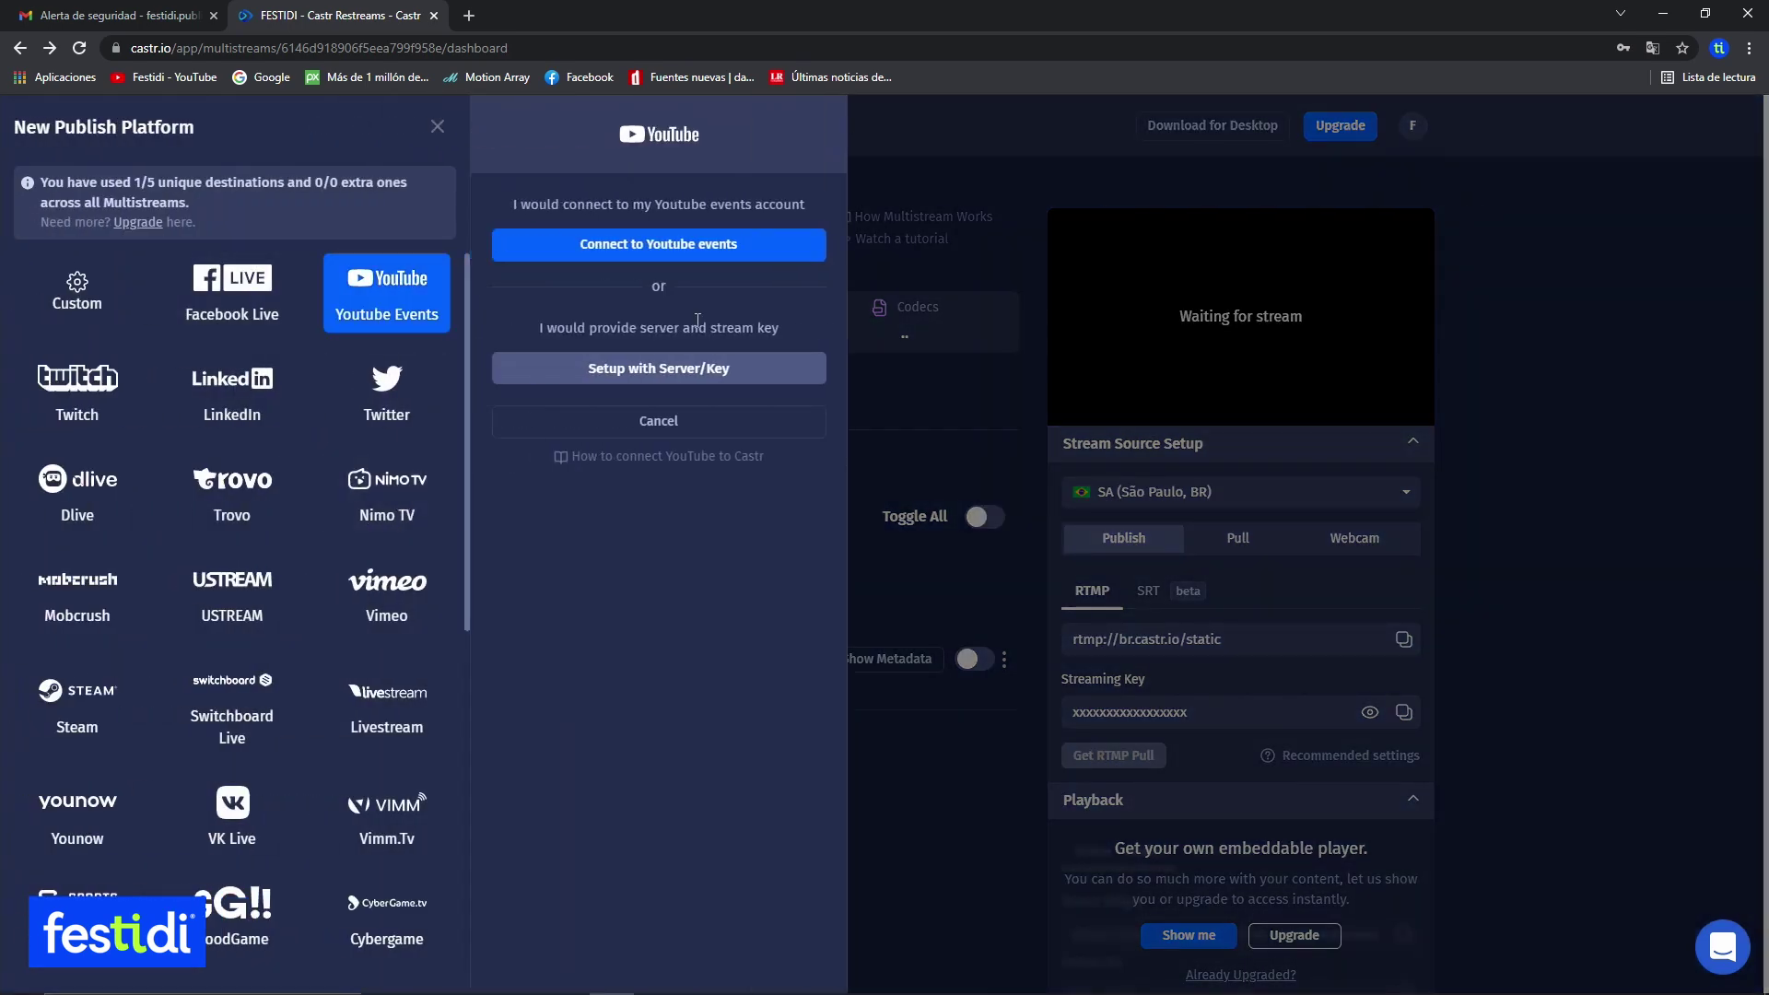
pyautogui.click(684, 249)
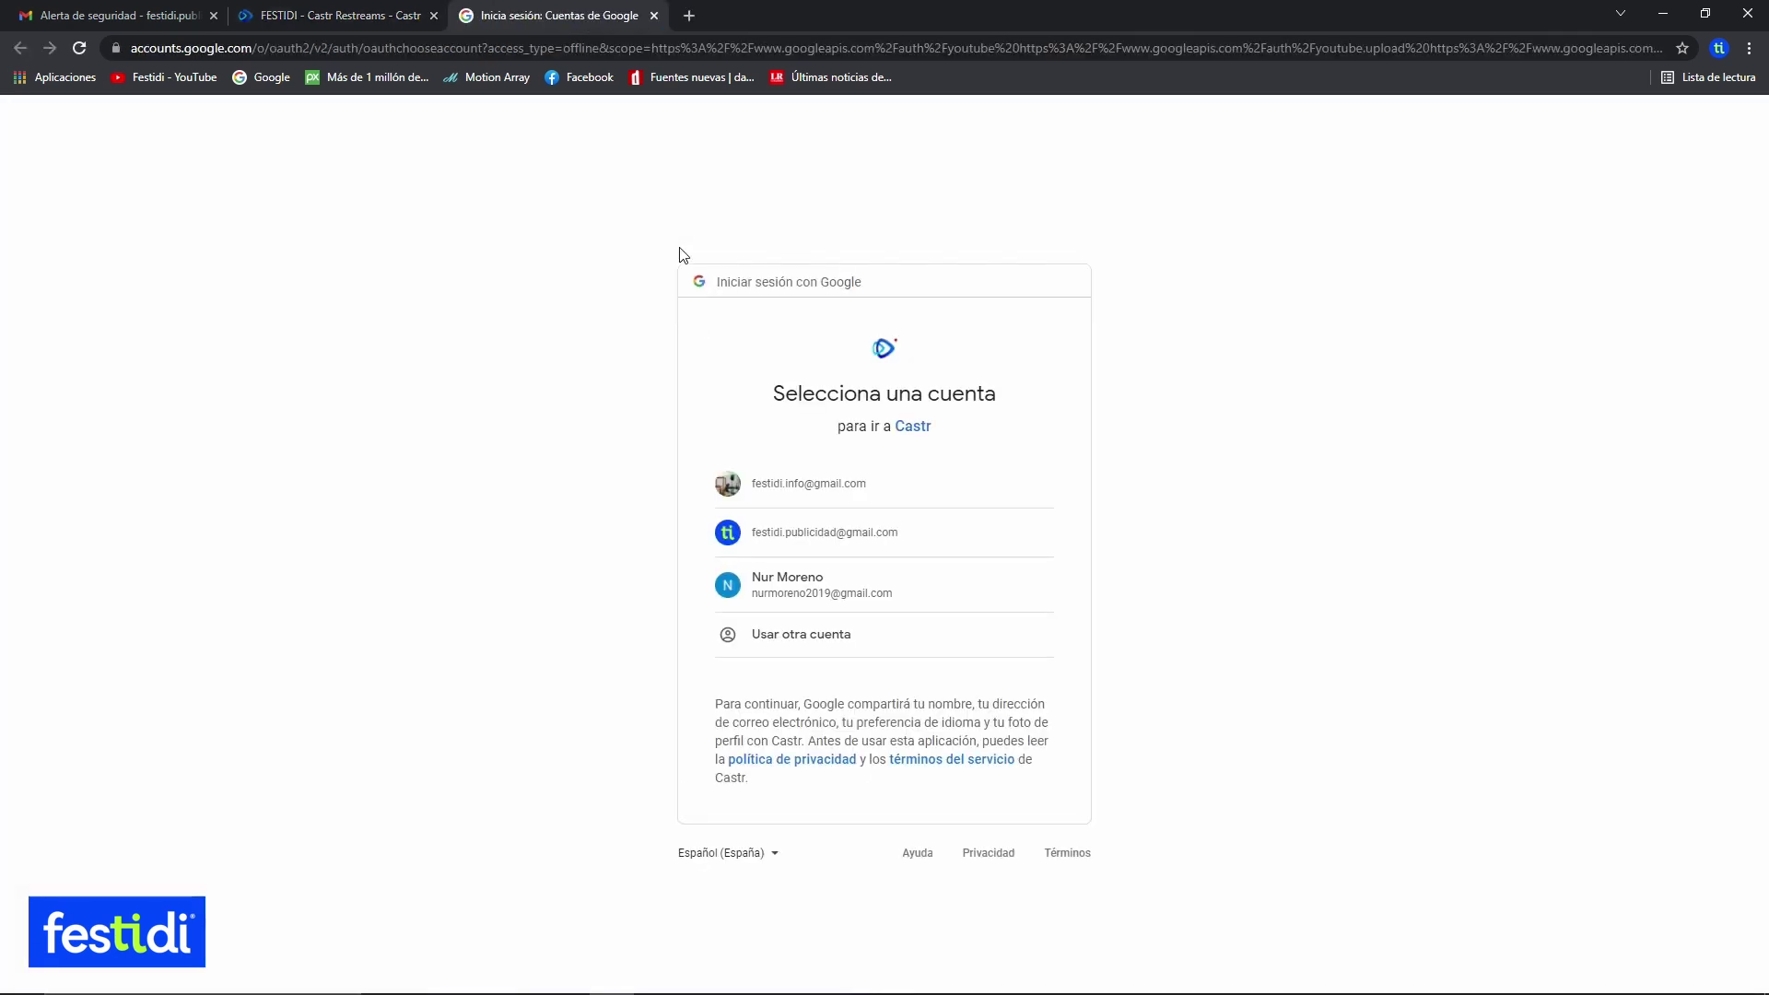
pyautogui.click(772, 539)
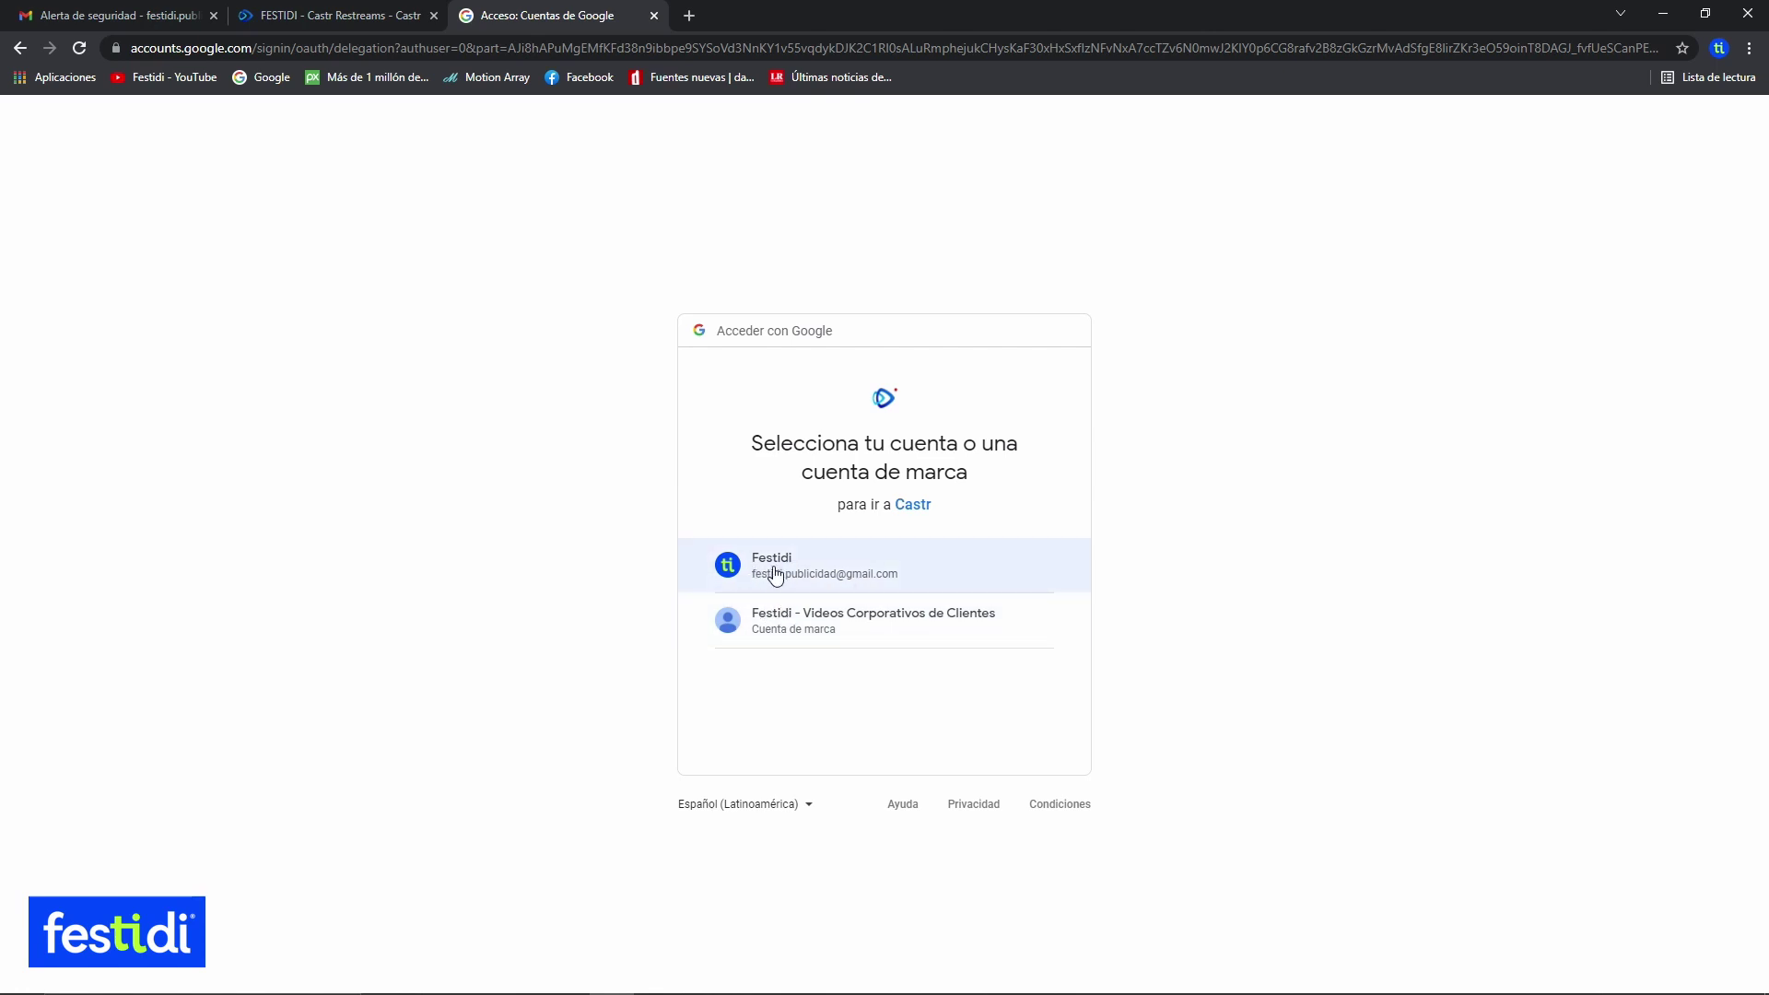
pyautogui.click(775, 575)
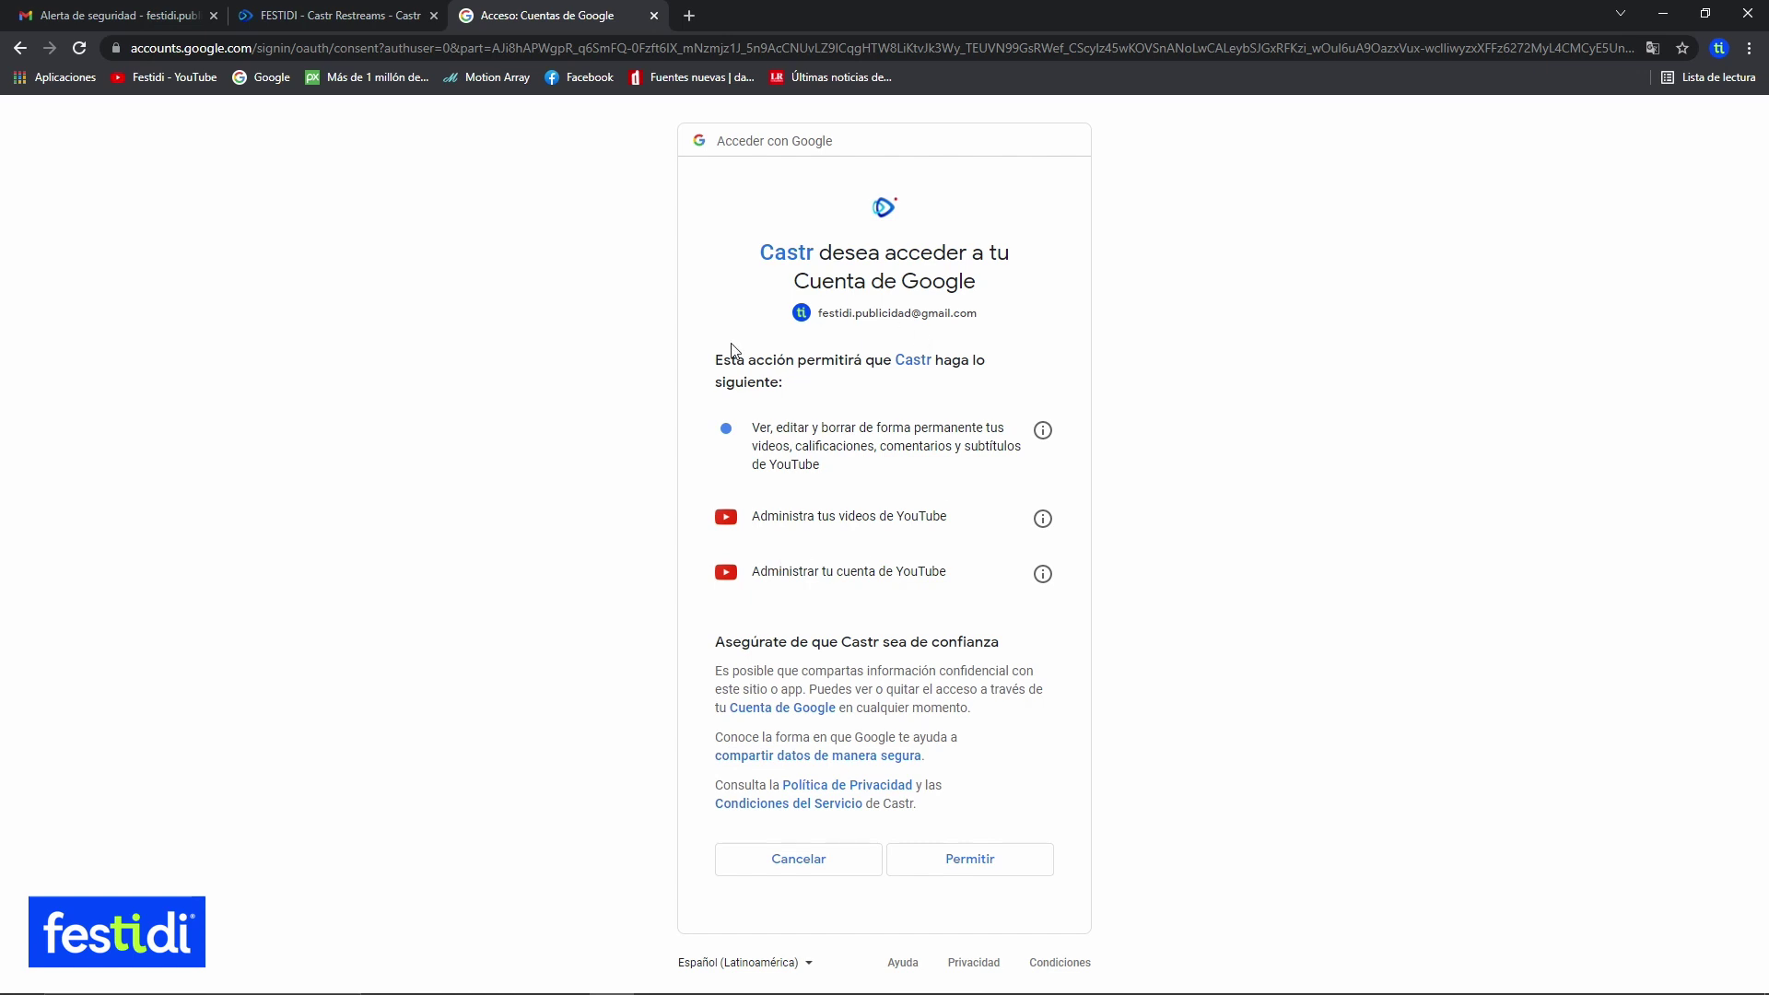
pyautogui.click(984, 864)
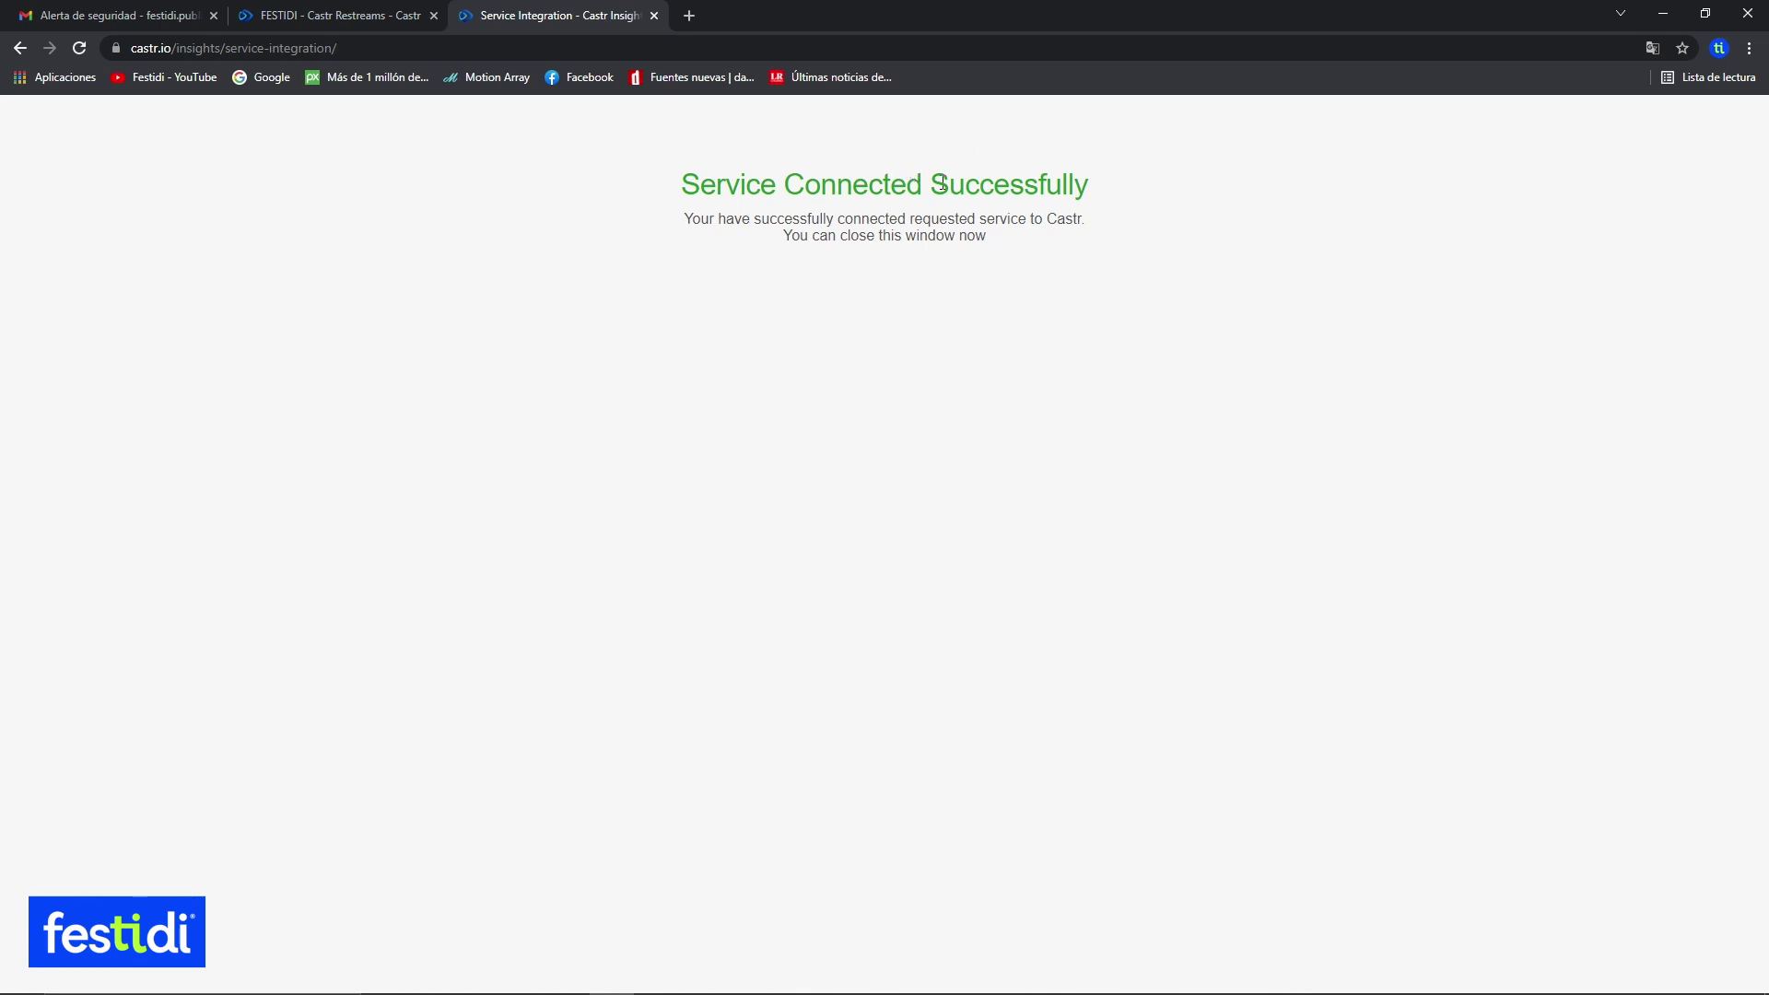
pyautogui.click(655, 16)
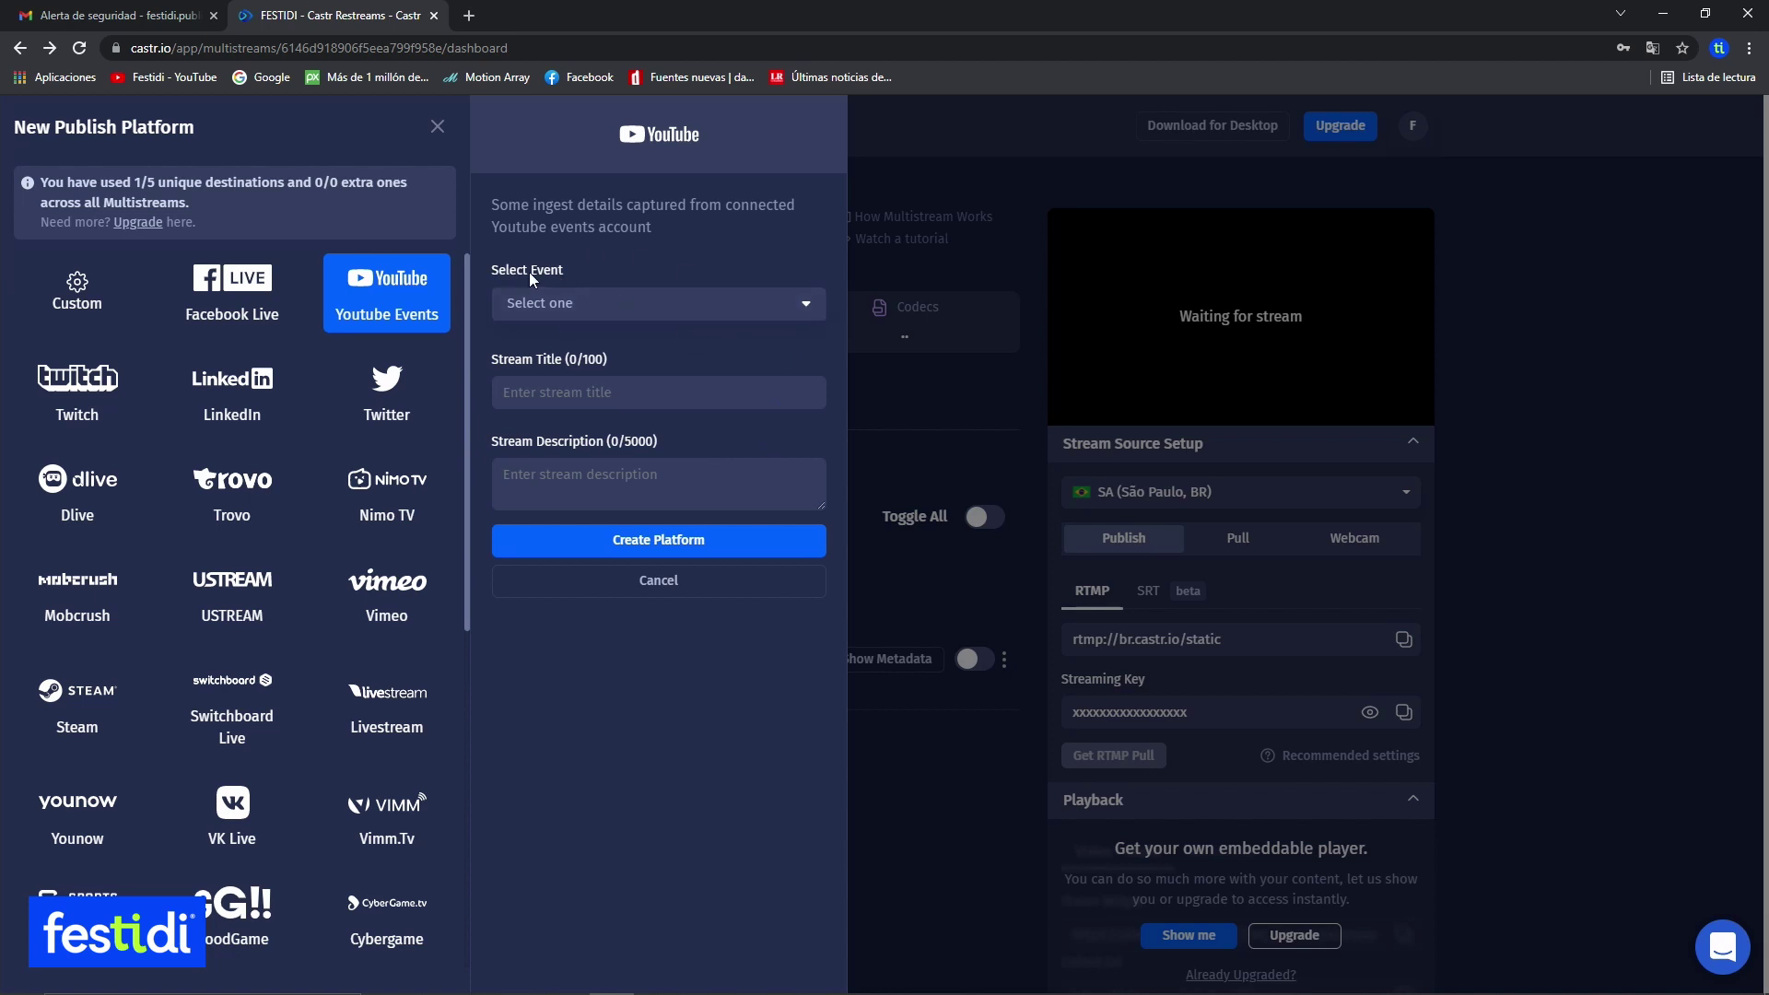
# Open the live stream management of the Festidi YouTube channel and set the visibility of the Multistream youtube broadcast to Privado.
pyautogui.click(807, 307)
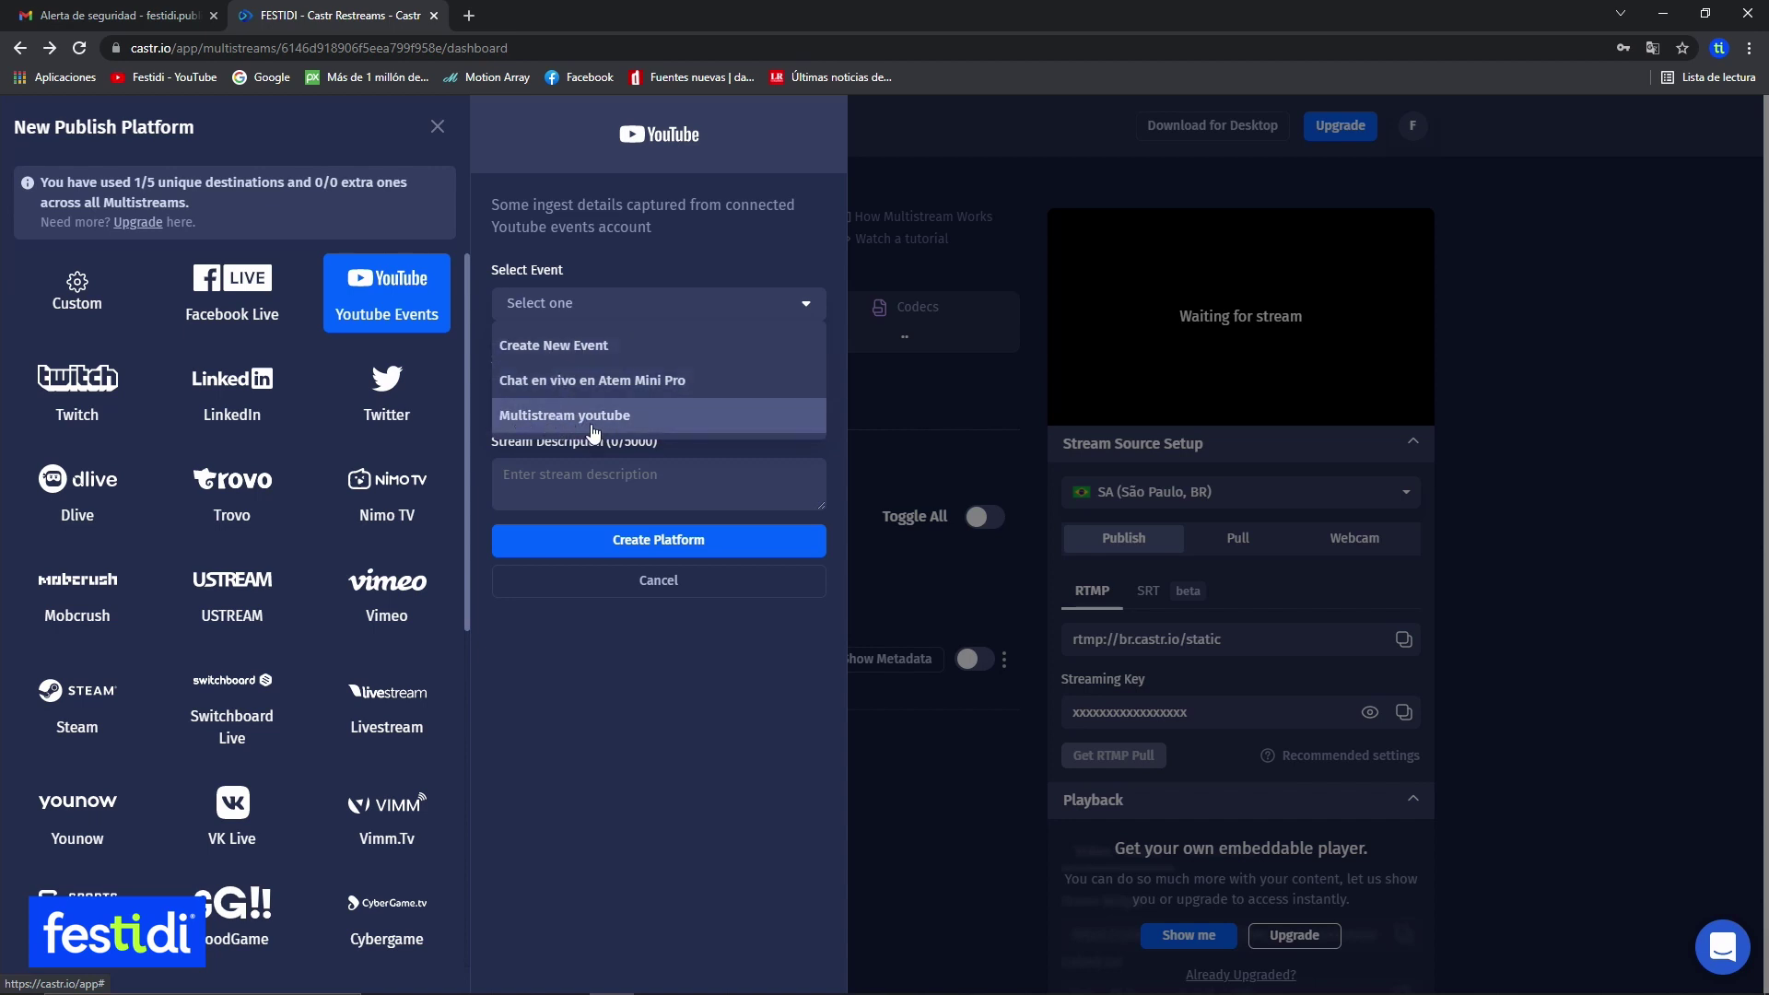
pyautogui.click(468, 15)
pyautogui.click(150, 78)
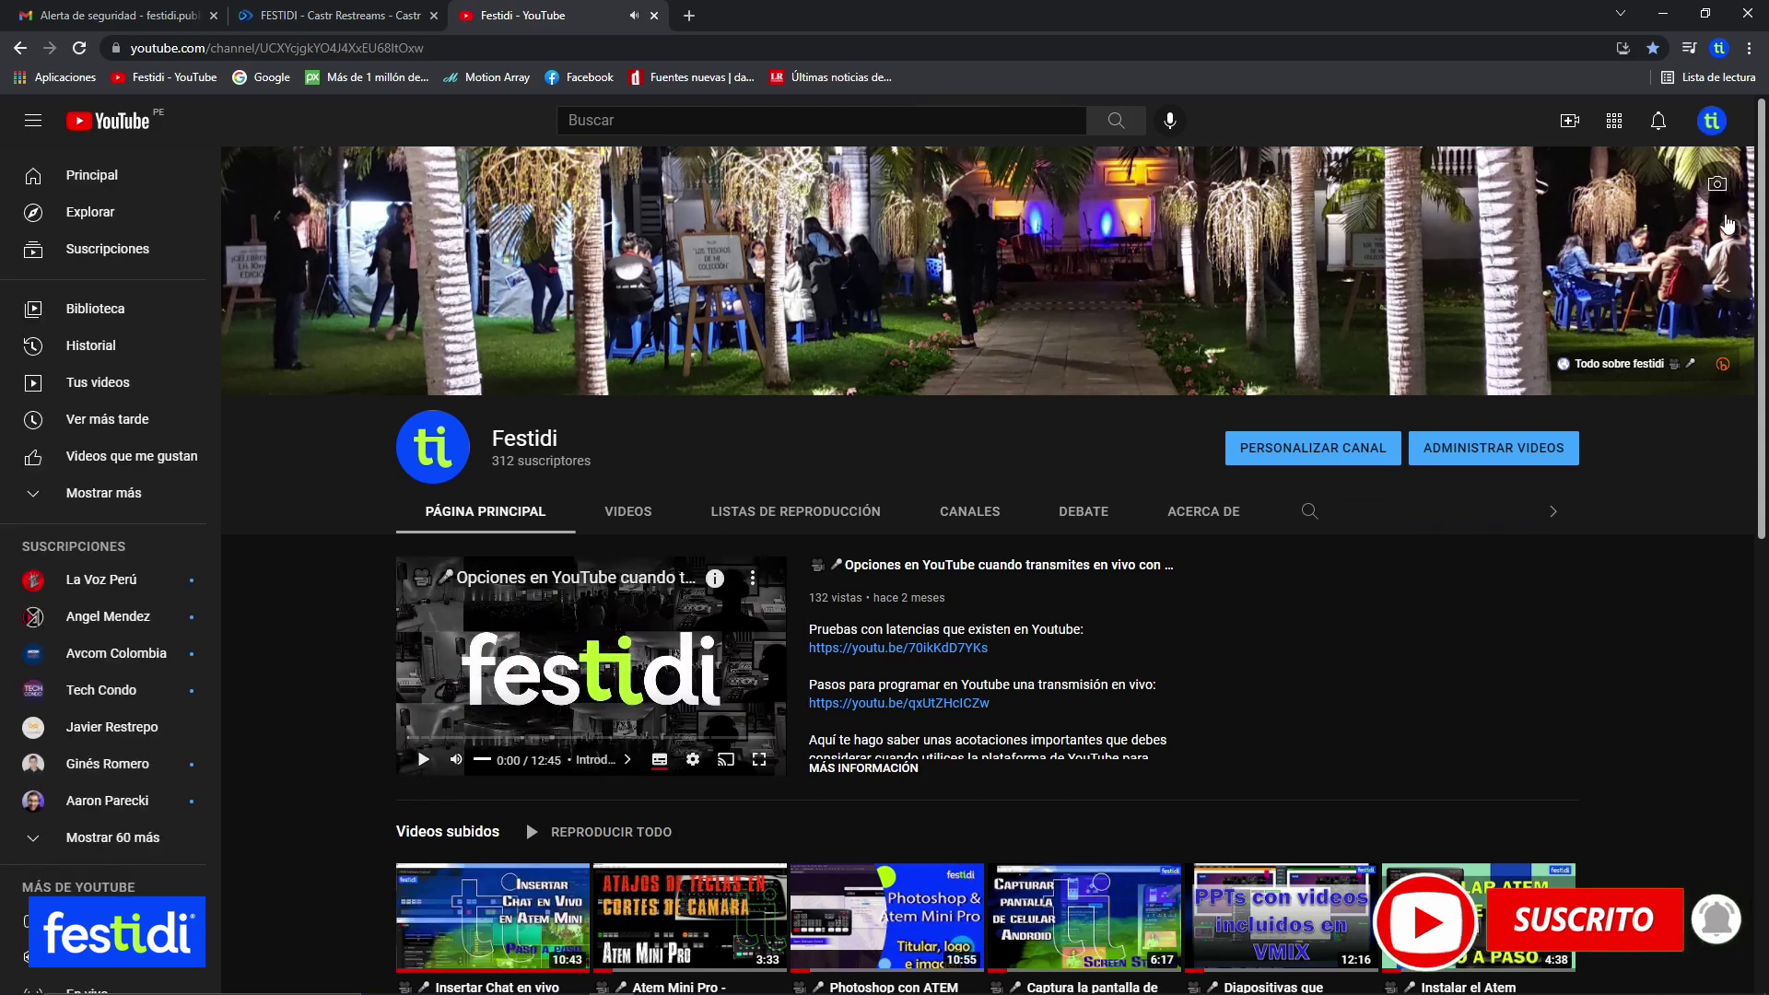
pyautogui.click(1569, 121)
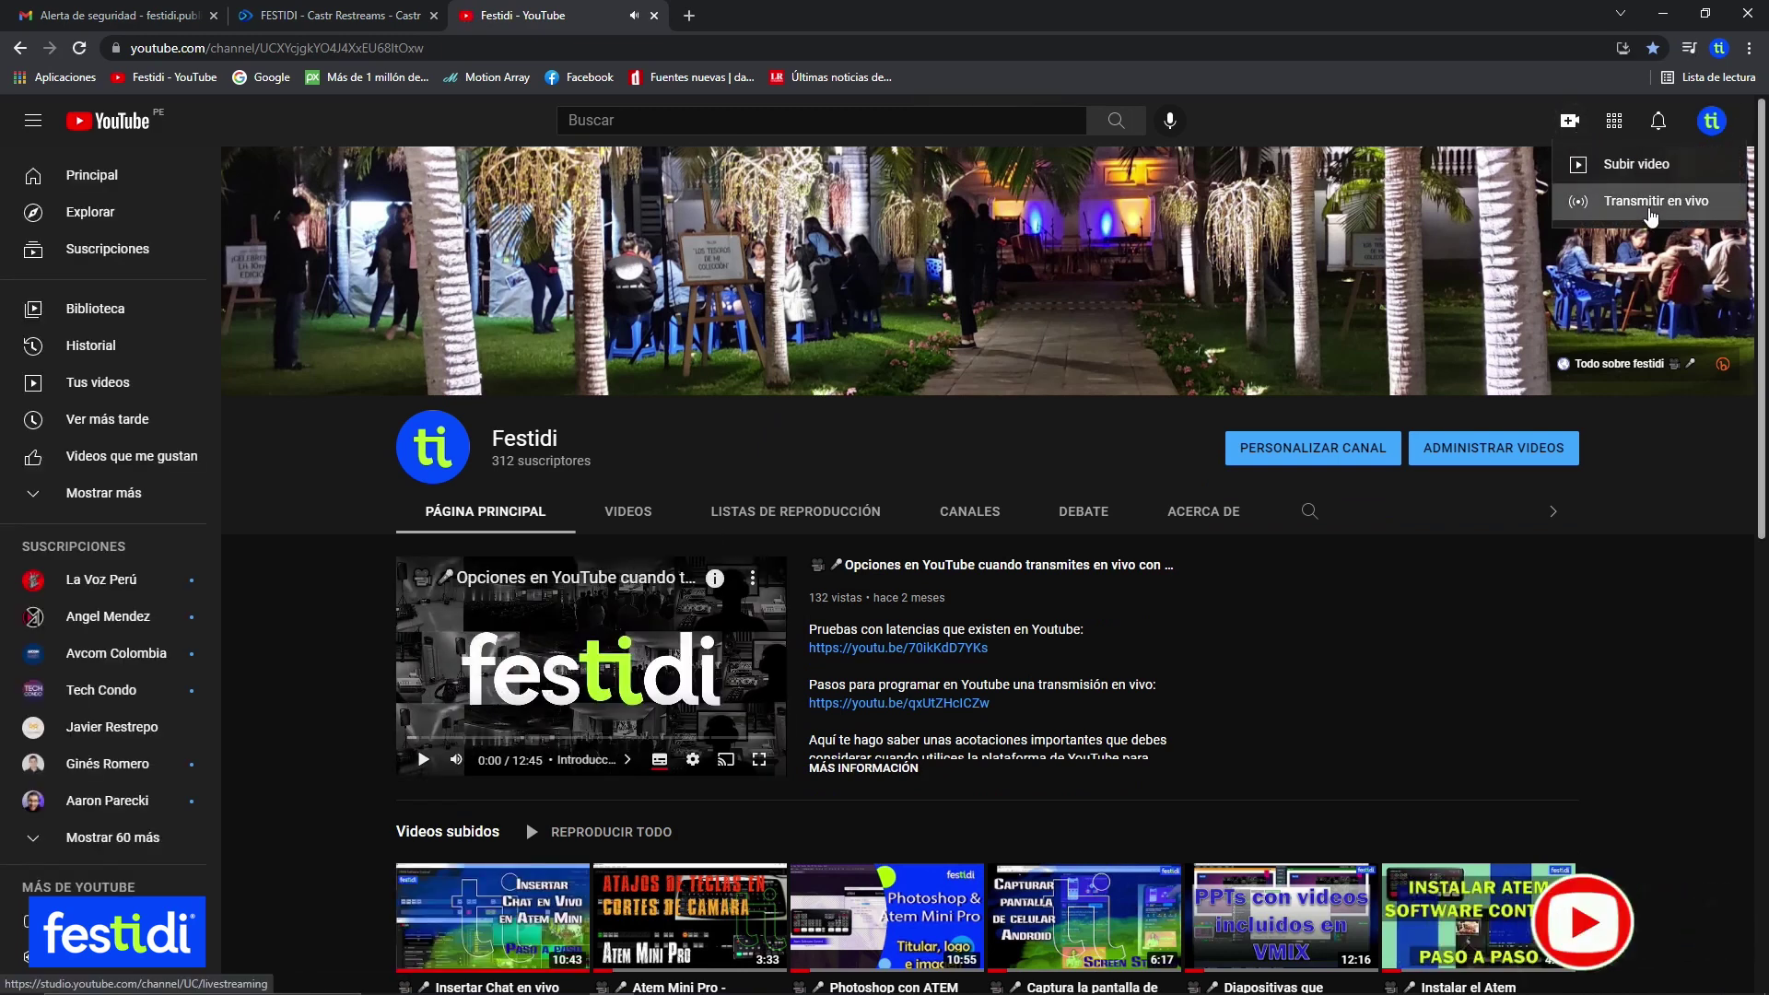
pyautogui.click(1650, 212)
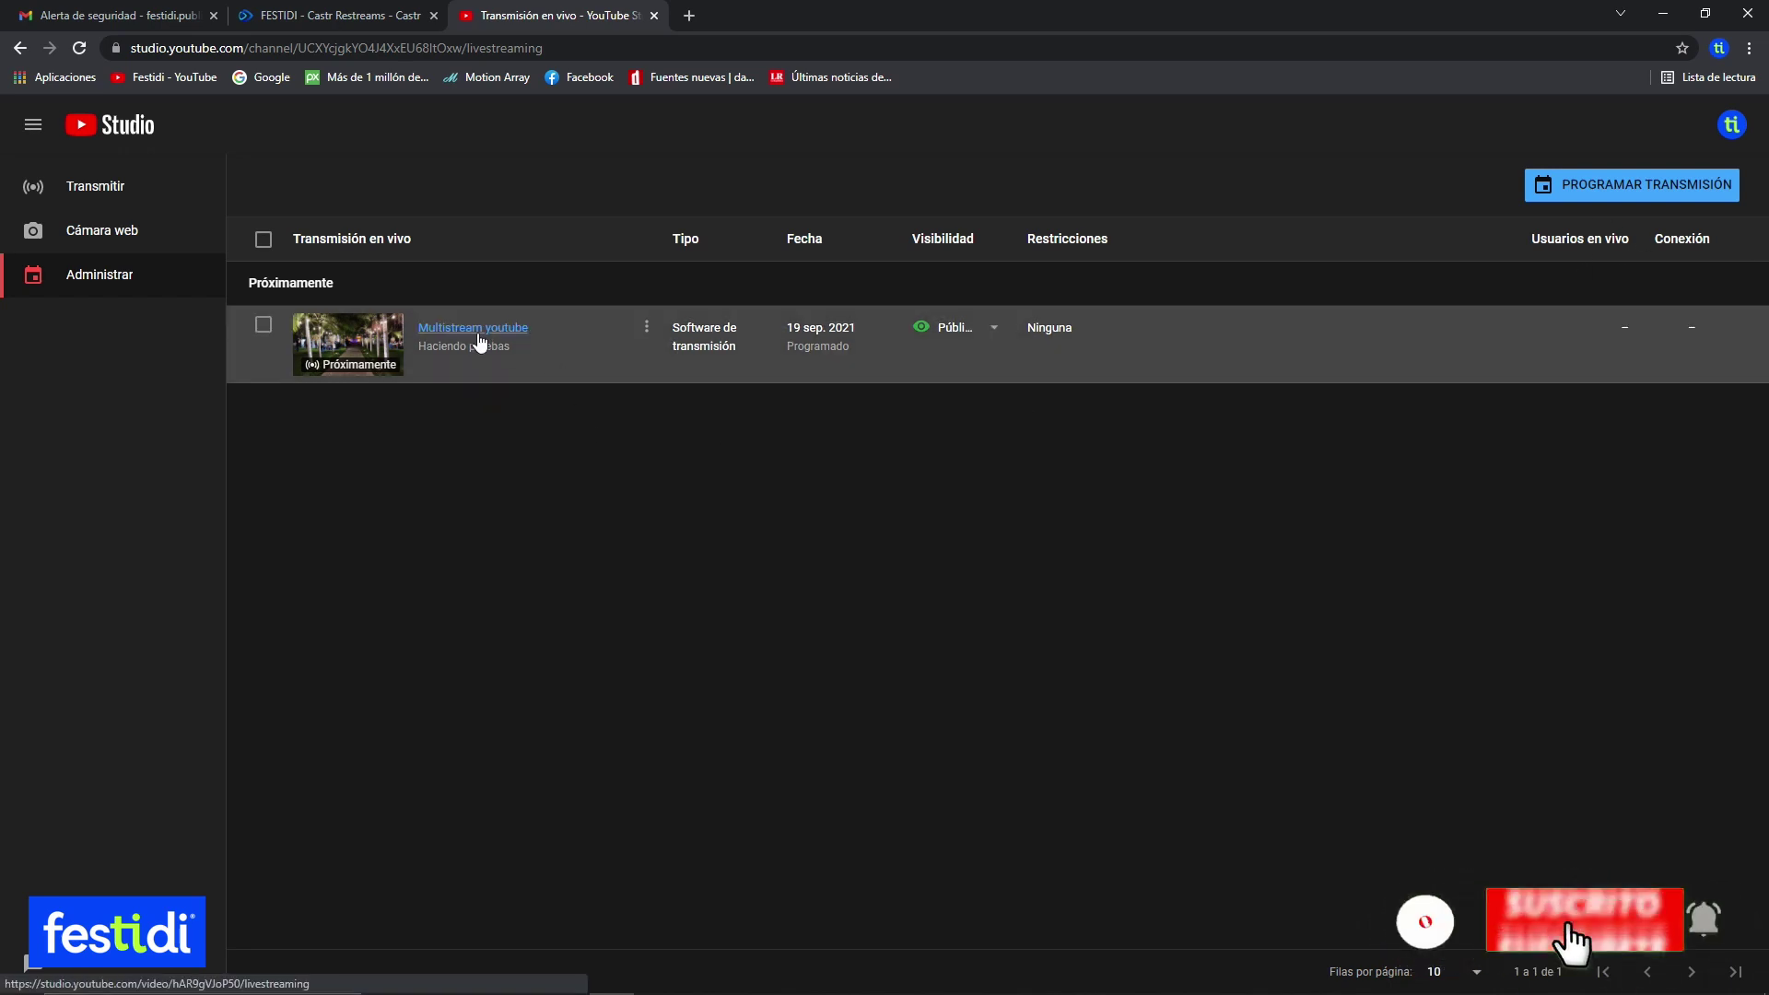
pyautogui.click(993, 331)
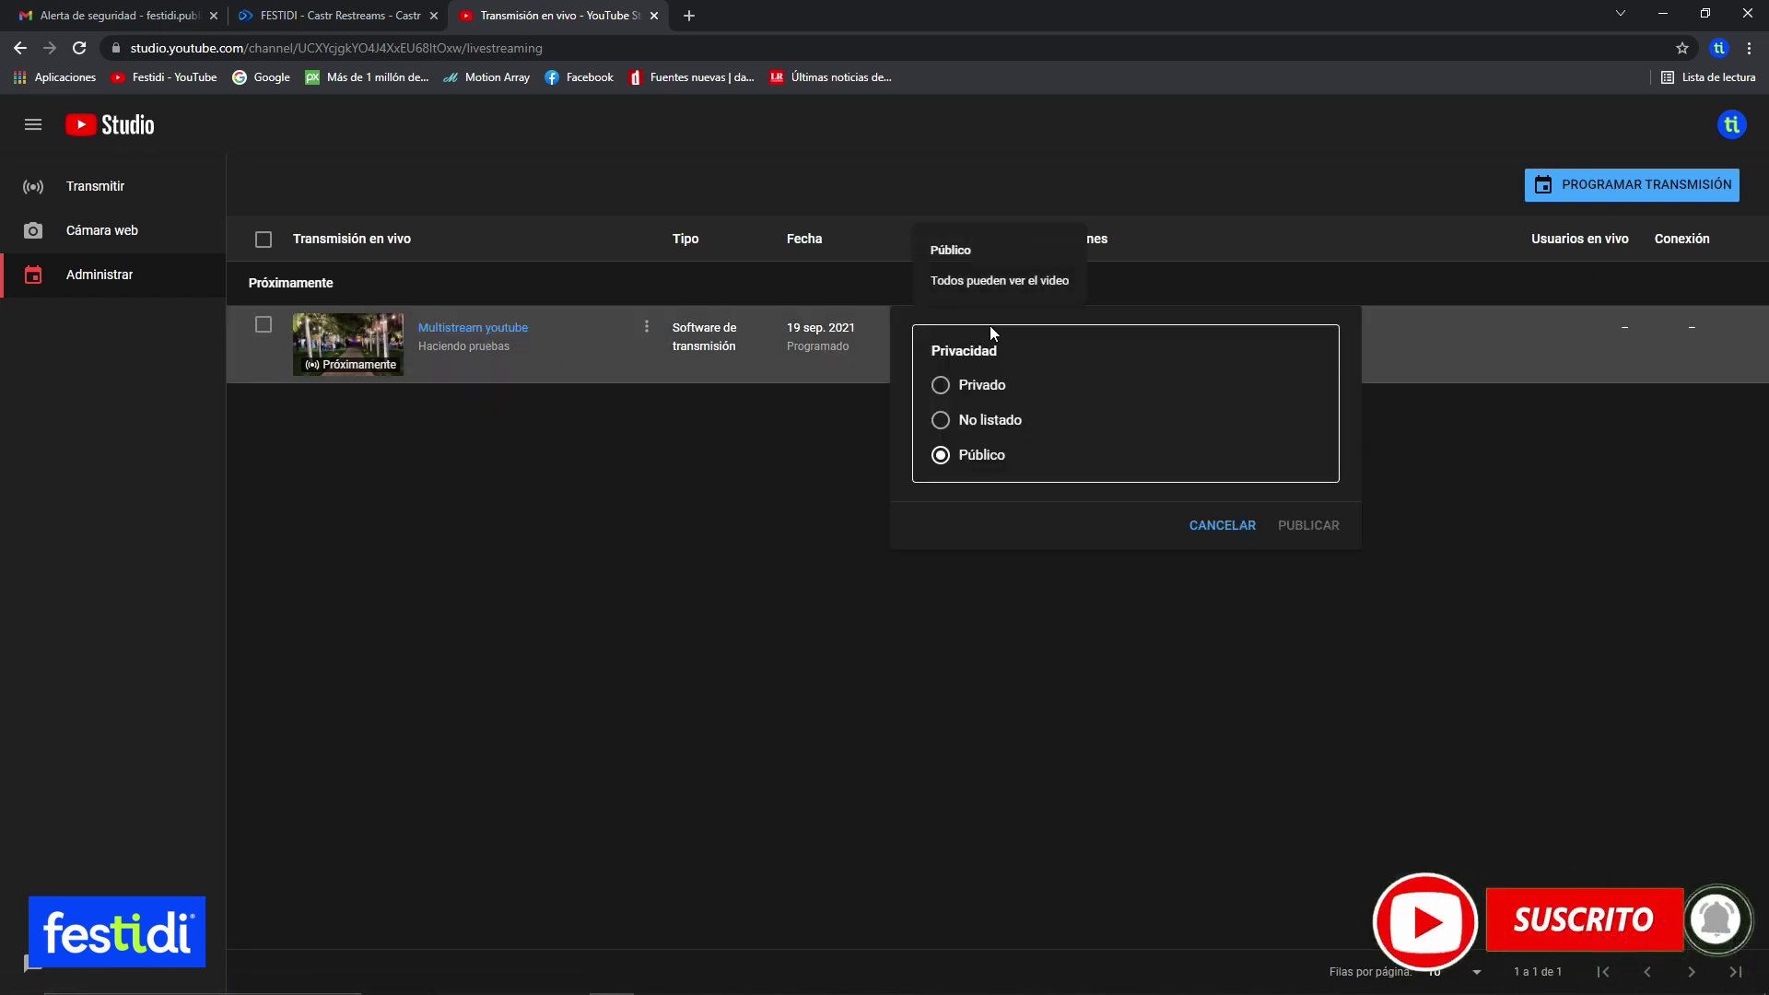
pyautogui.click(940, 385)
pyautogui.click(1308, 559)
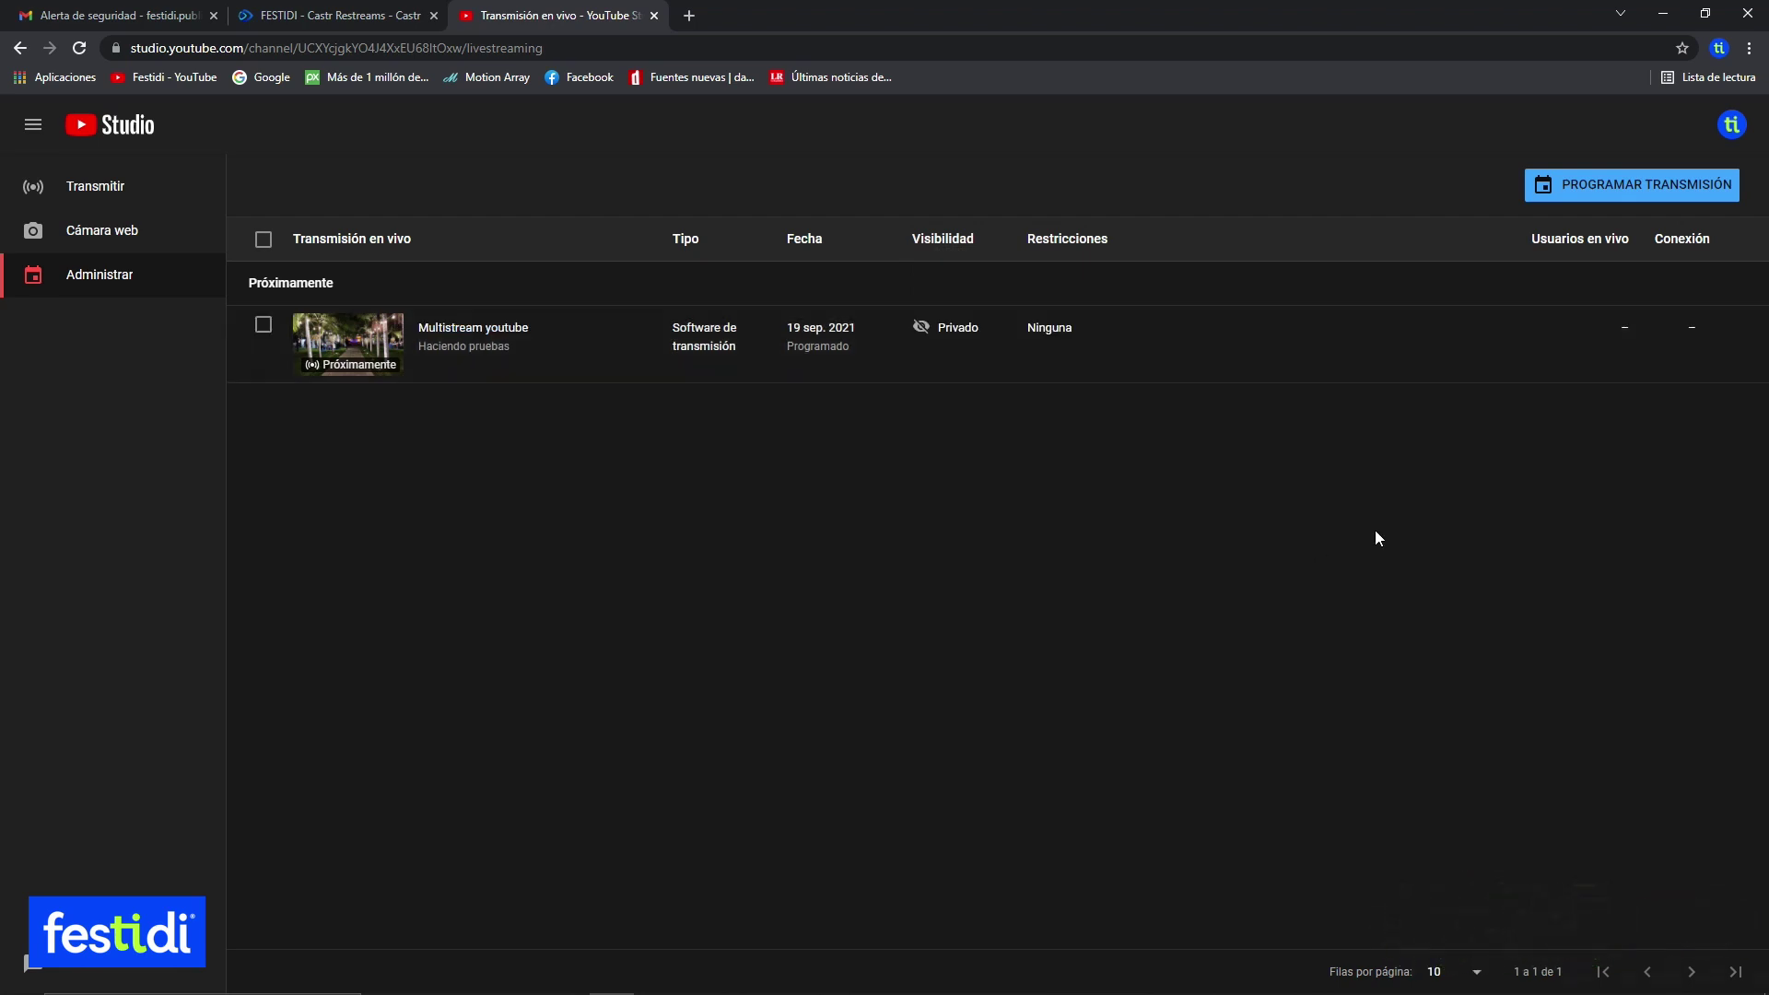
# Return to Castr and create the YouTube platform with the existing event Multistream youtube.
pyautogui.click(336, 16)
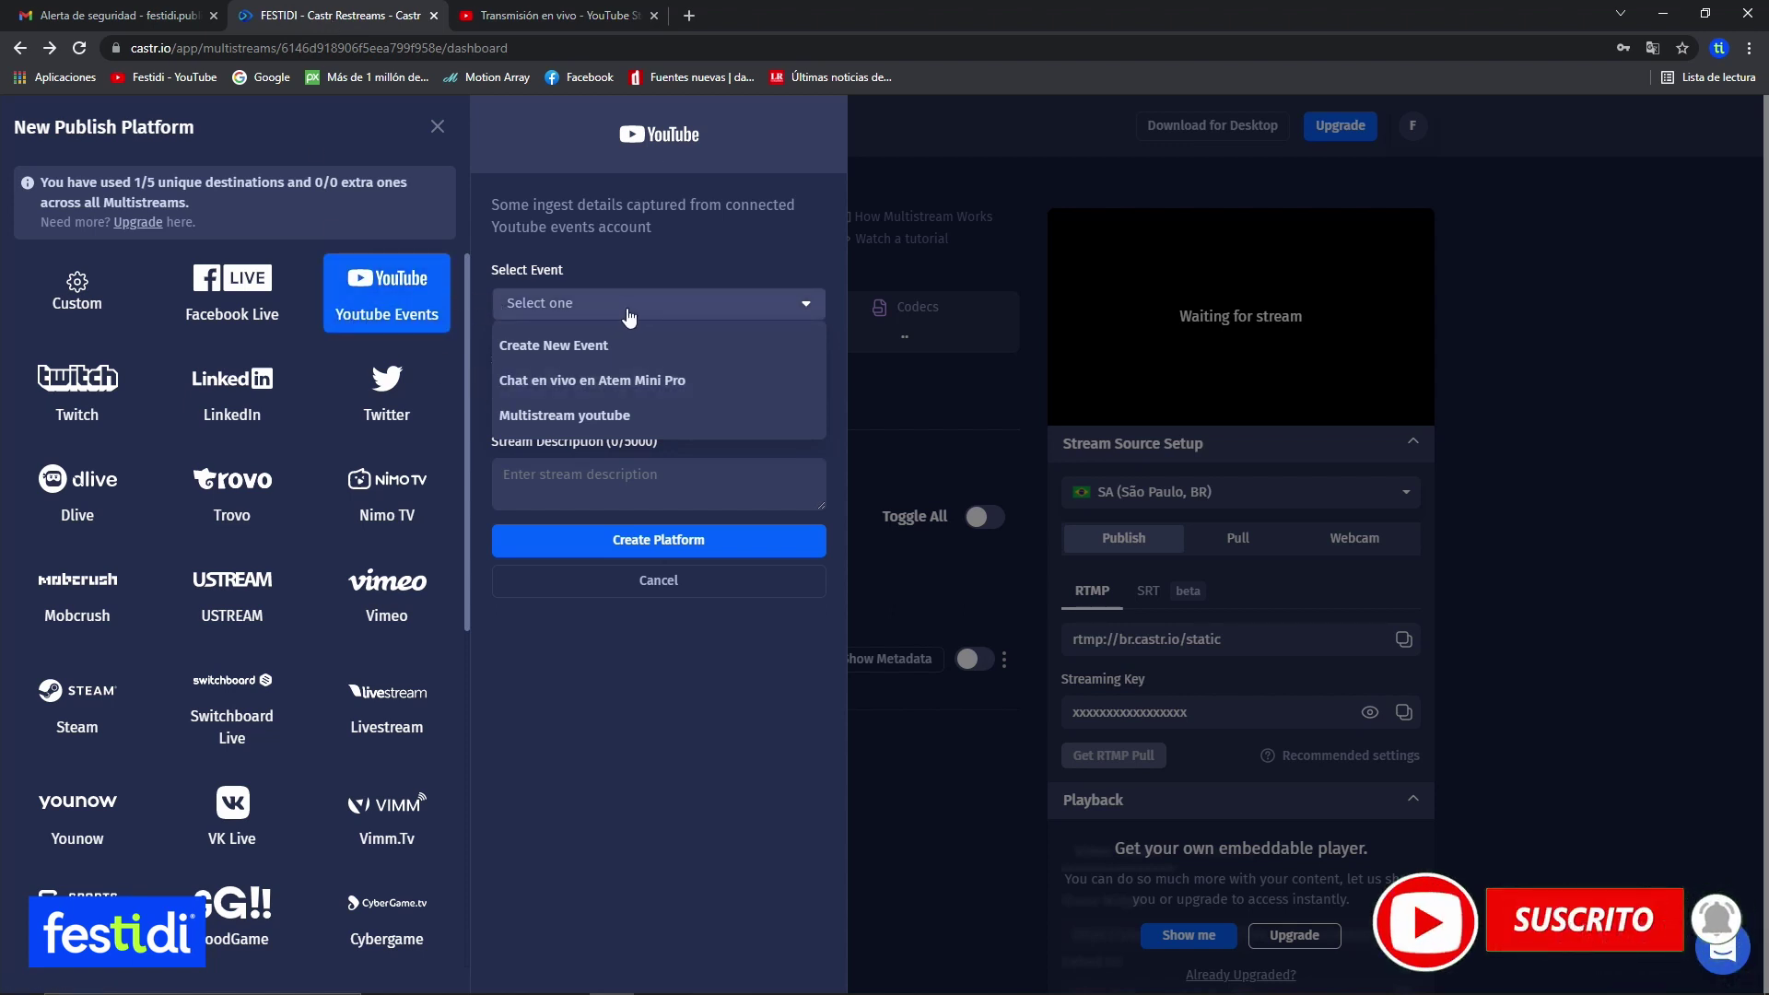
pyautogui.click(566, 416)
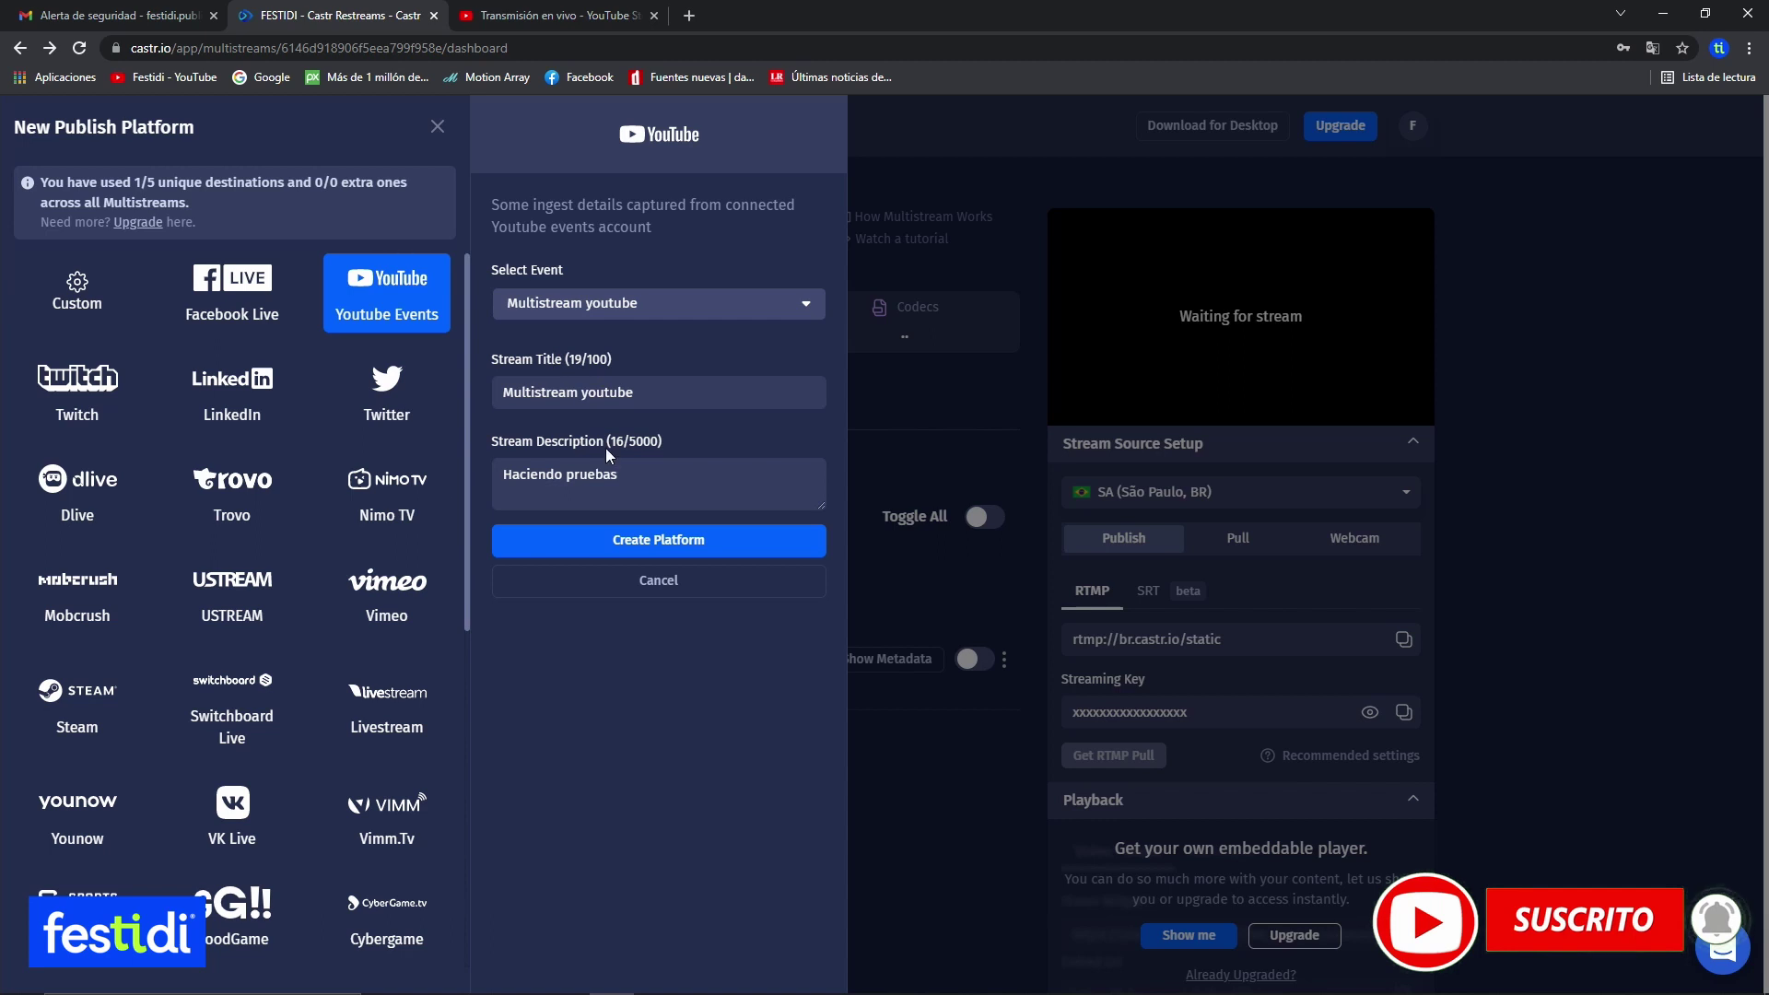
pyautogui.click(656, 544)
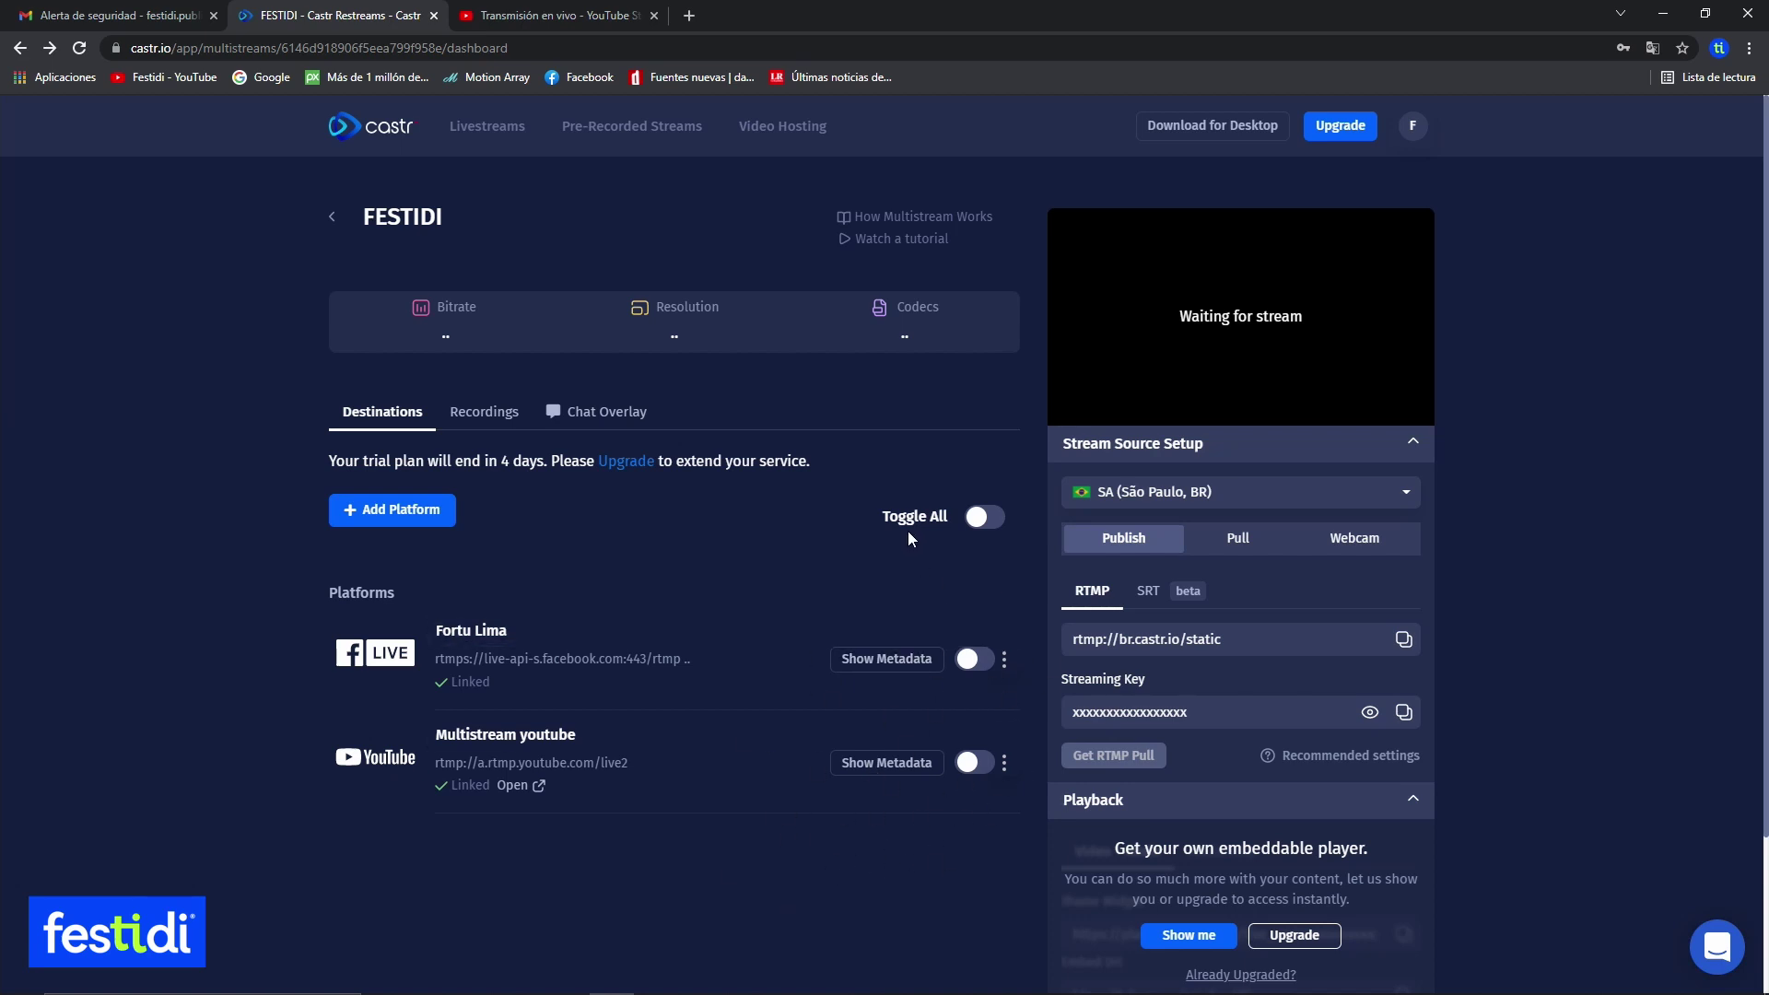
# Try switching all destinations on and off together, and enable only the Facebook Live destination.
pyautogui.click(994, 518)
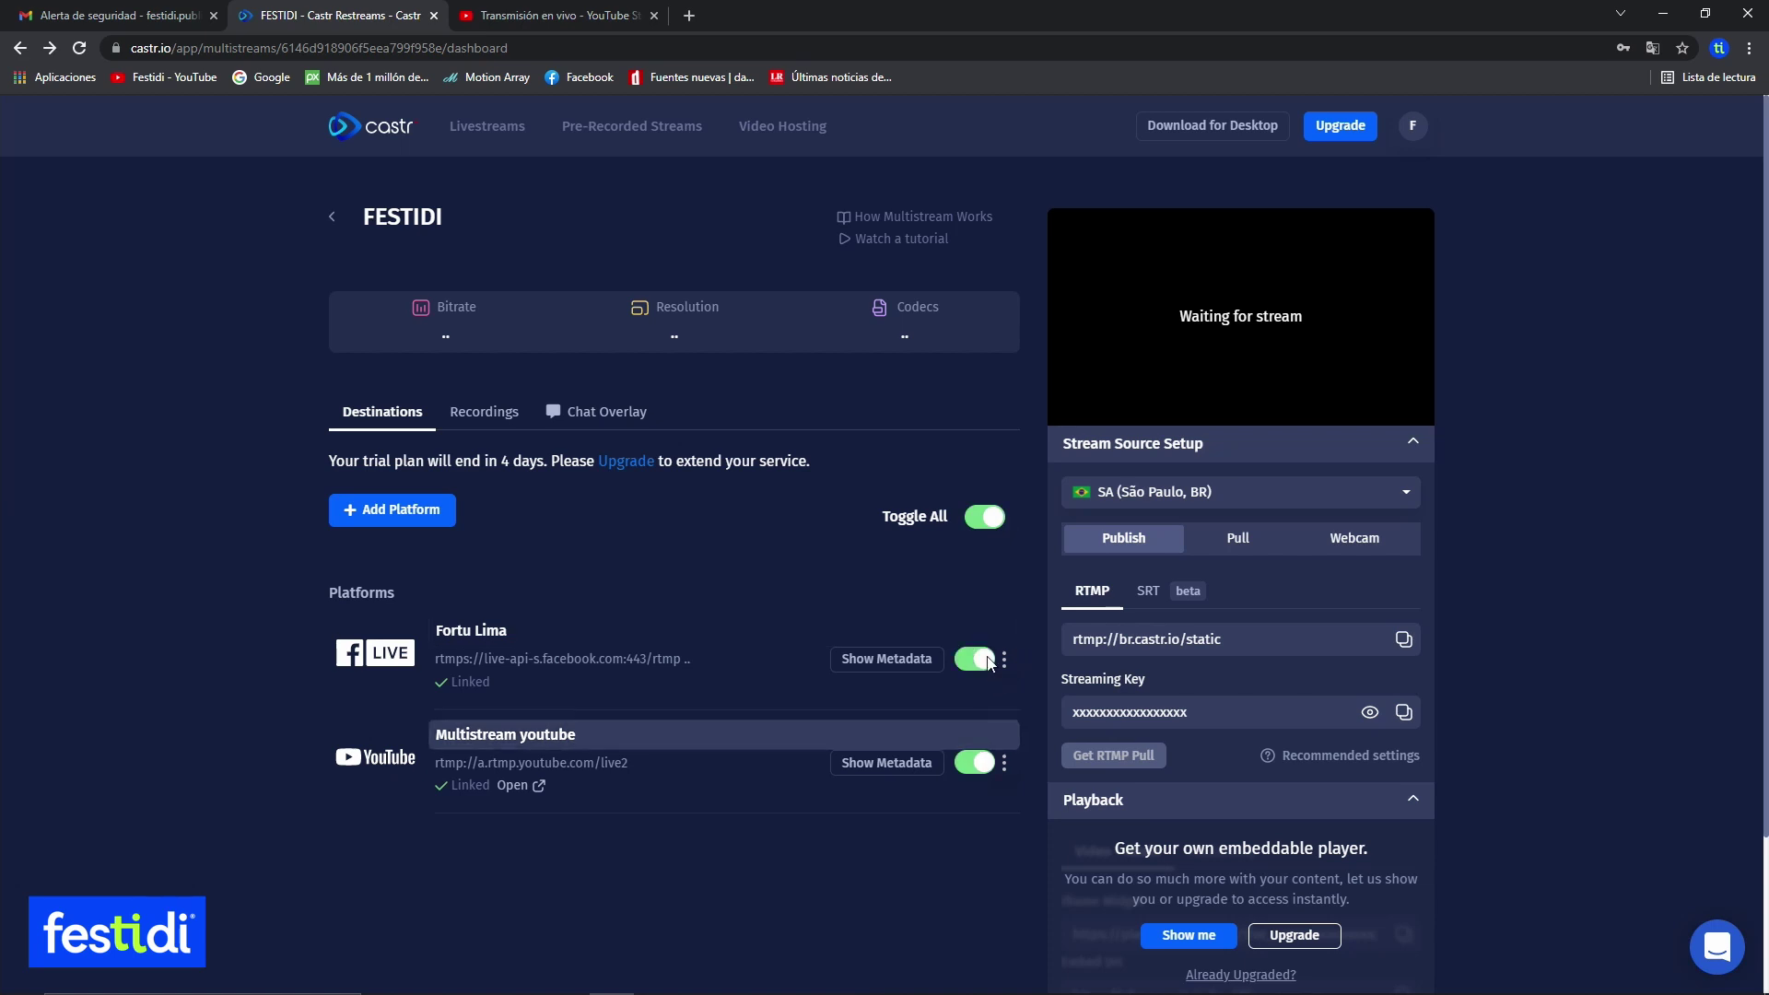
pyautogui.click(971, 517)
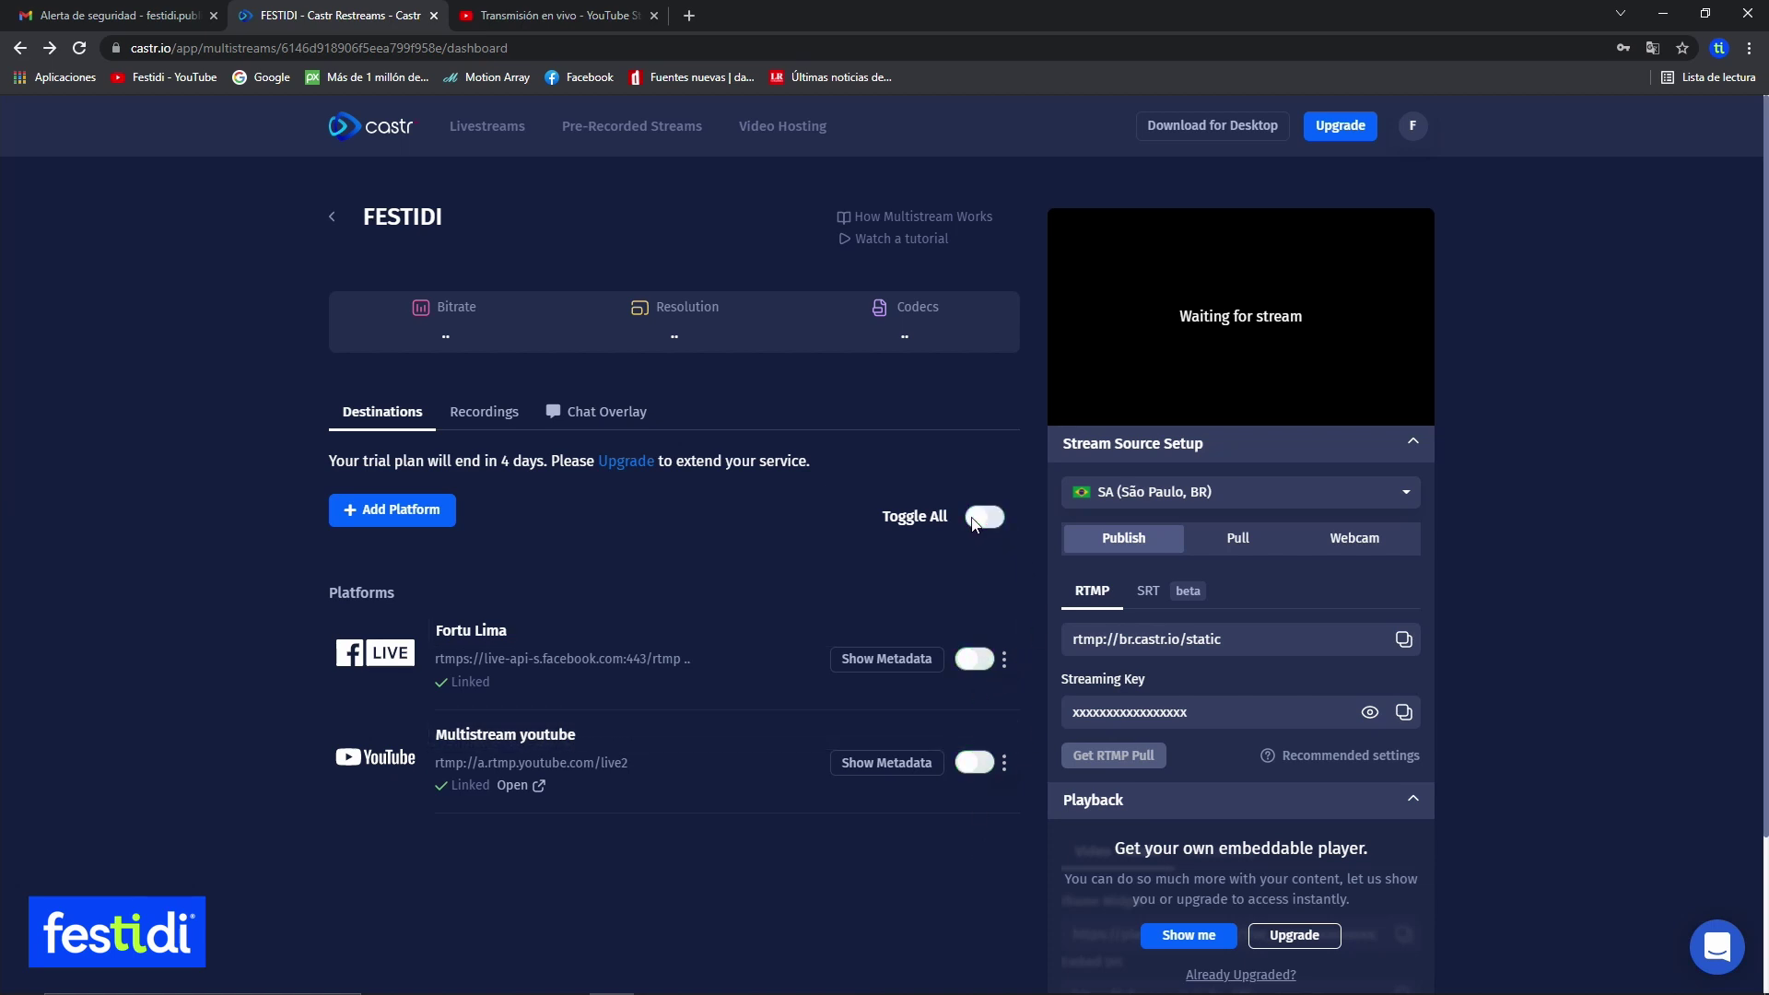
pyautogui.click(976, 660)
pyautogui.click(369, 518)
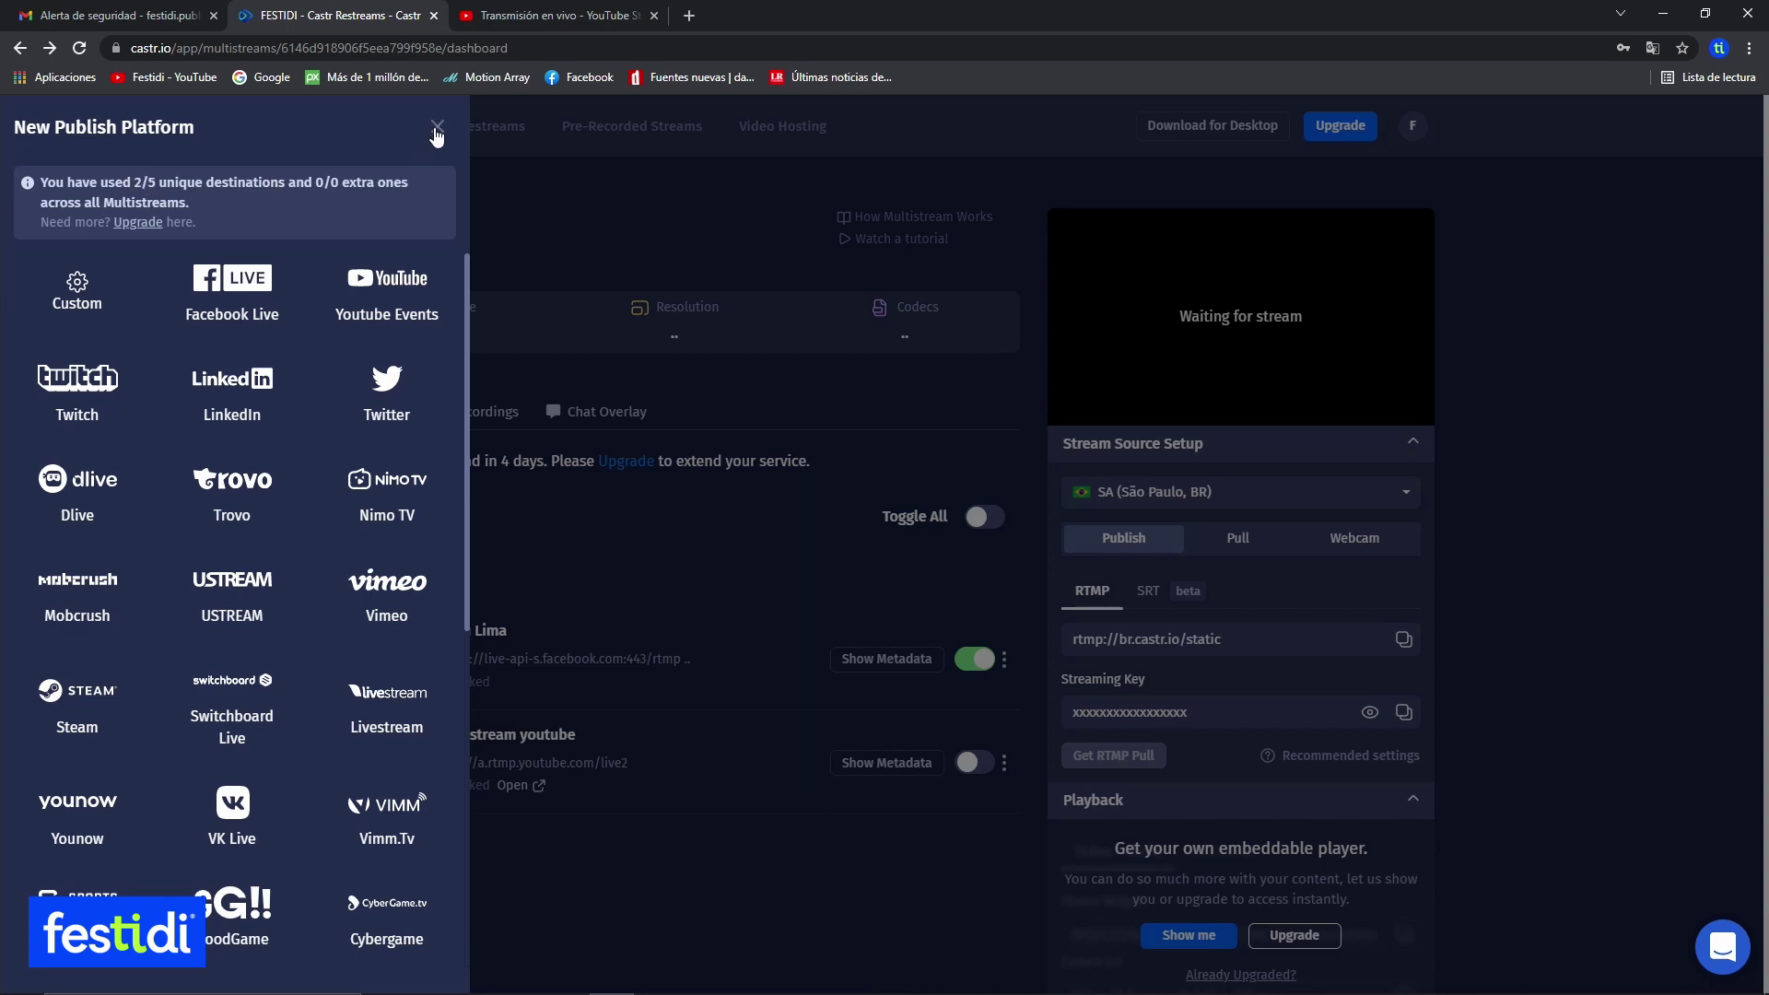
pyautogui.click(436, 129)
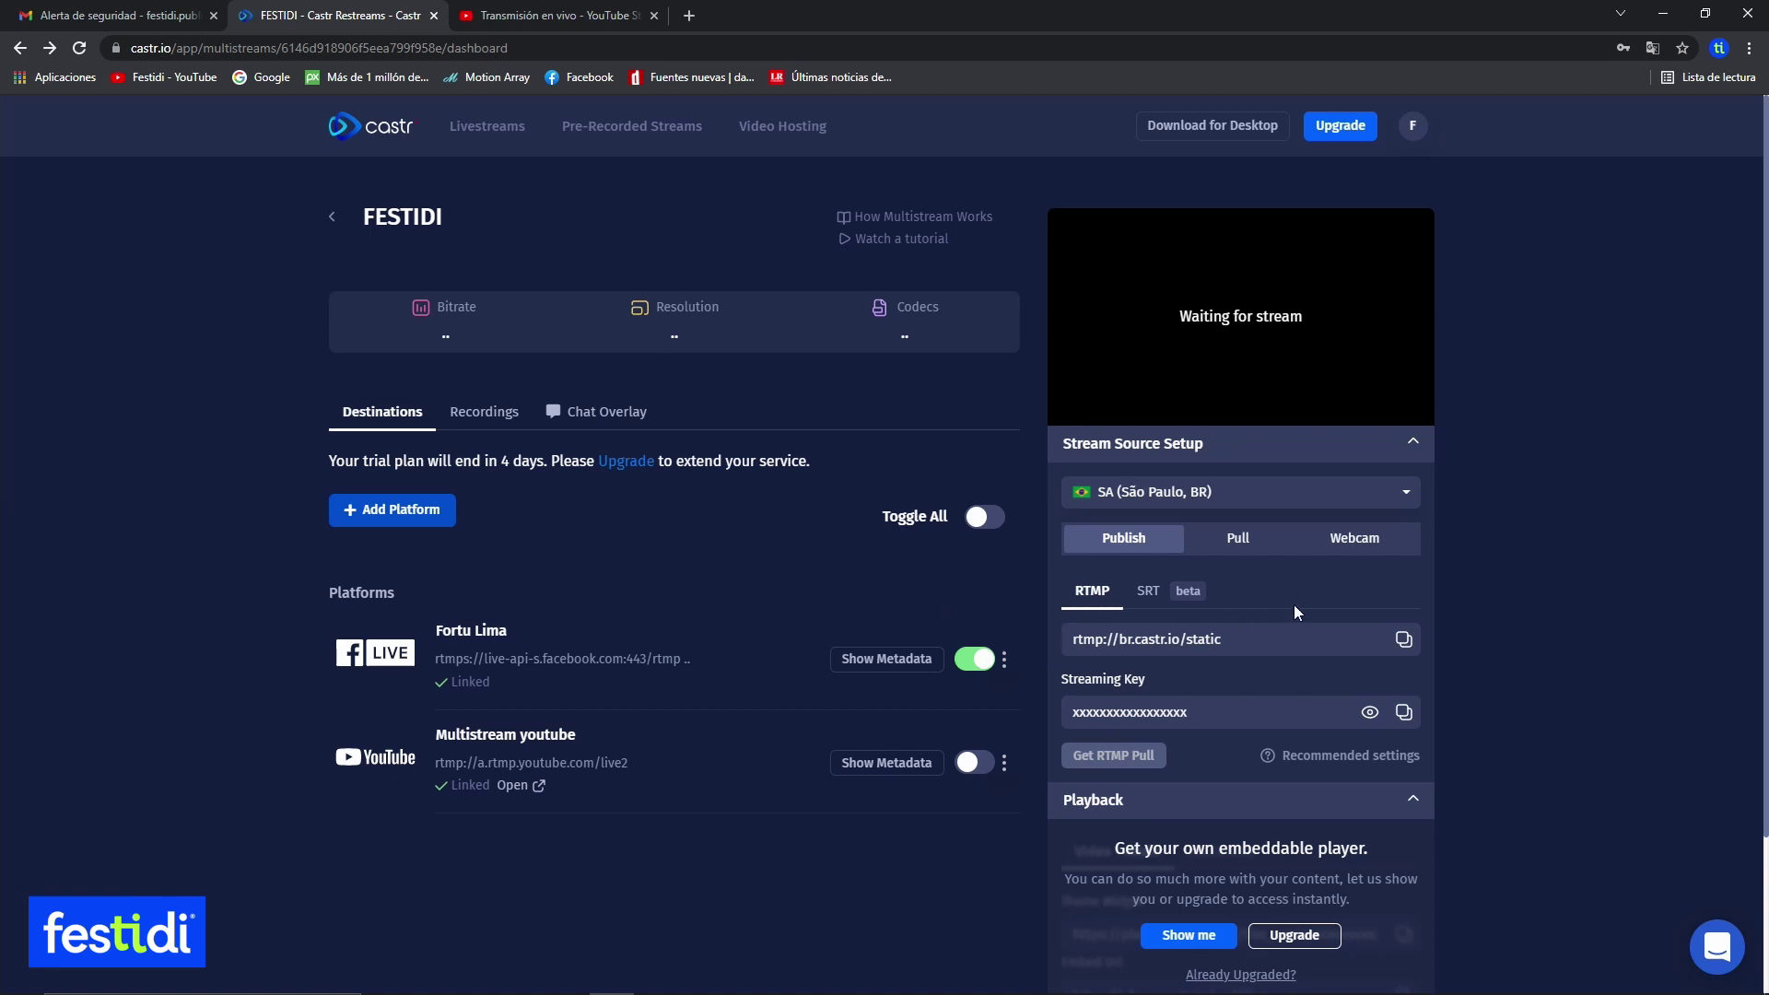
# Open the recommended encoder settings and go from there to the ATEM Mini Pro guide's section on the Castr Streaming XML file.
pyautogui.click(1354, 760)
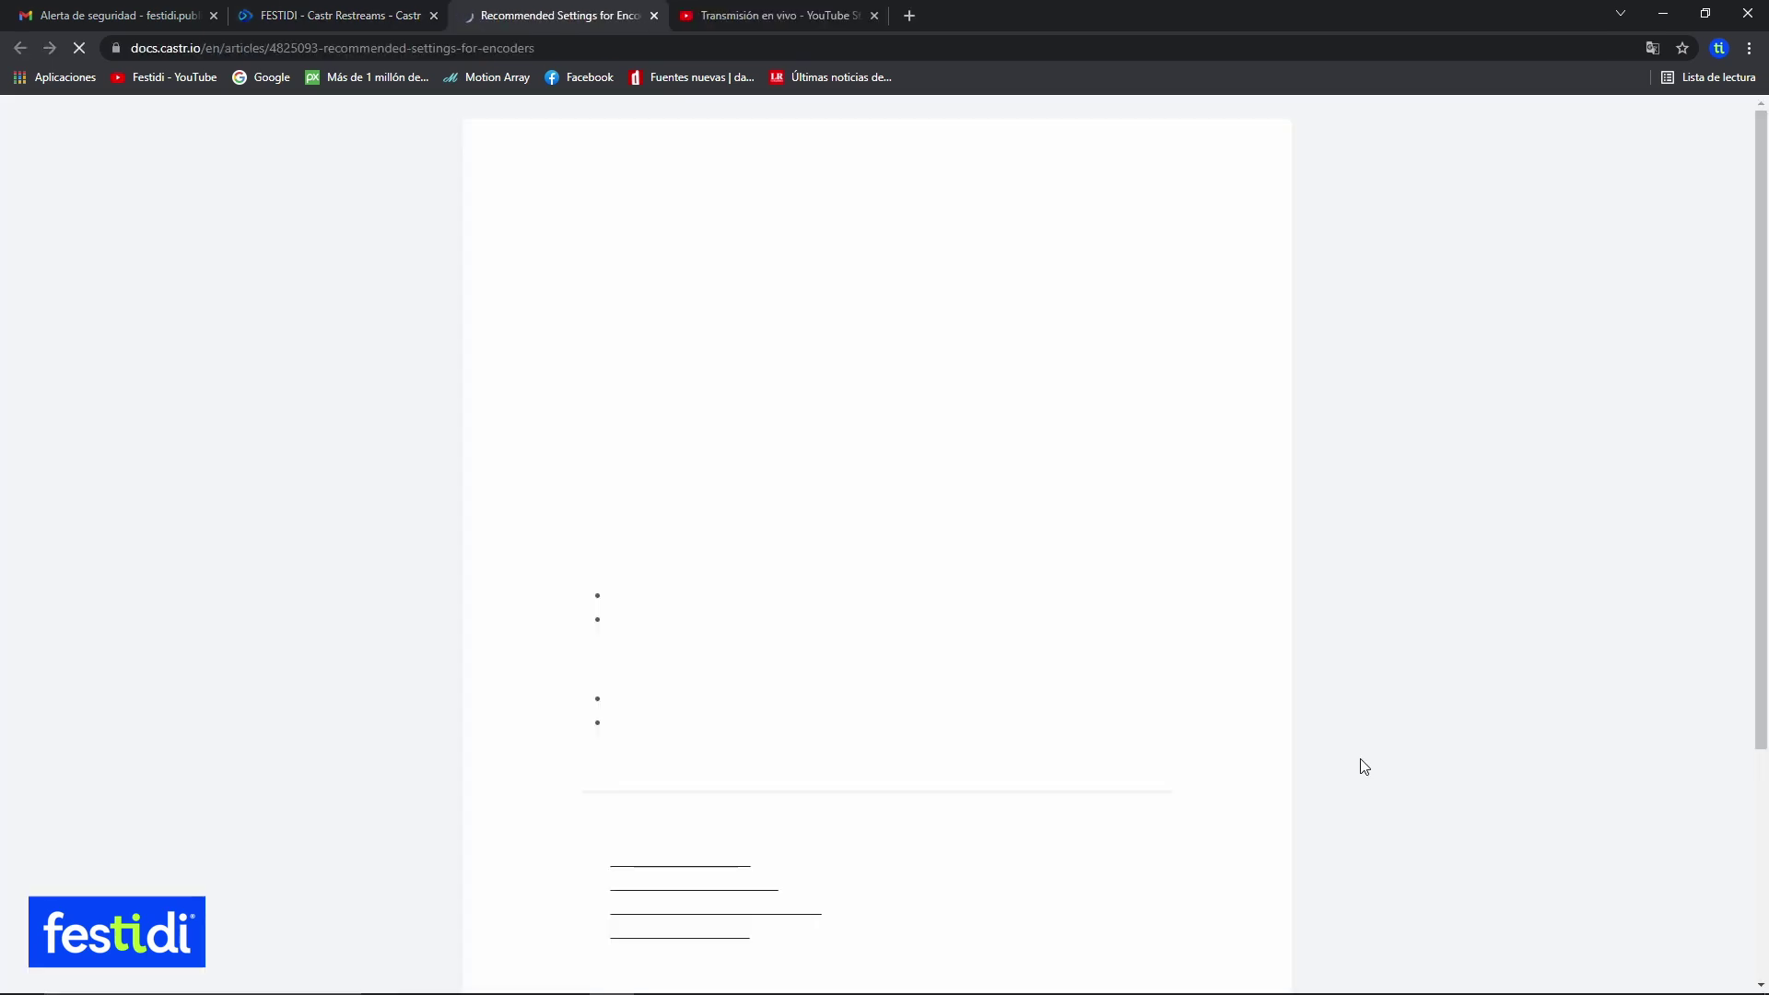
pyautogui.scroll(-3, 1013, 682)
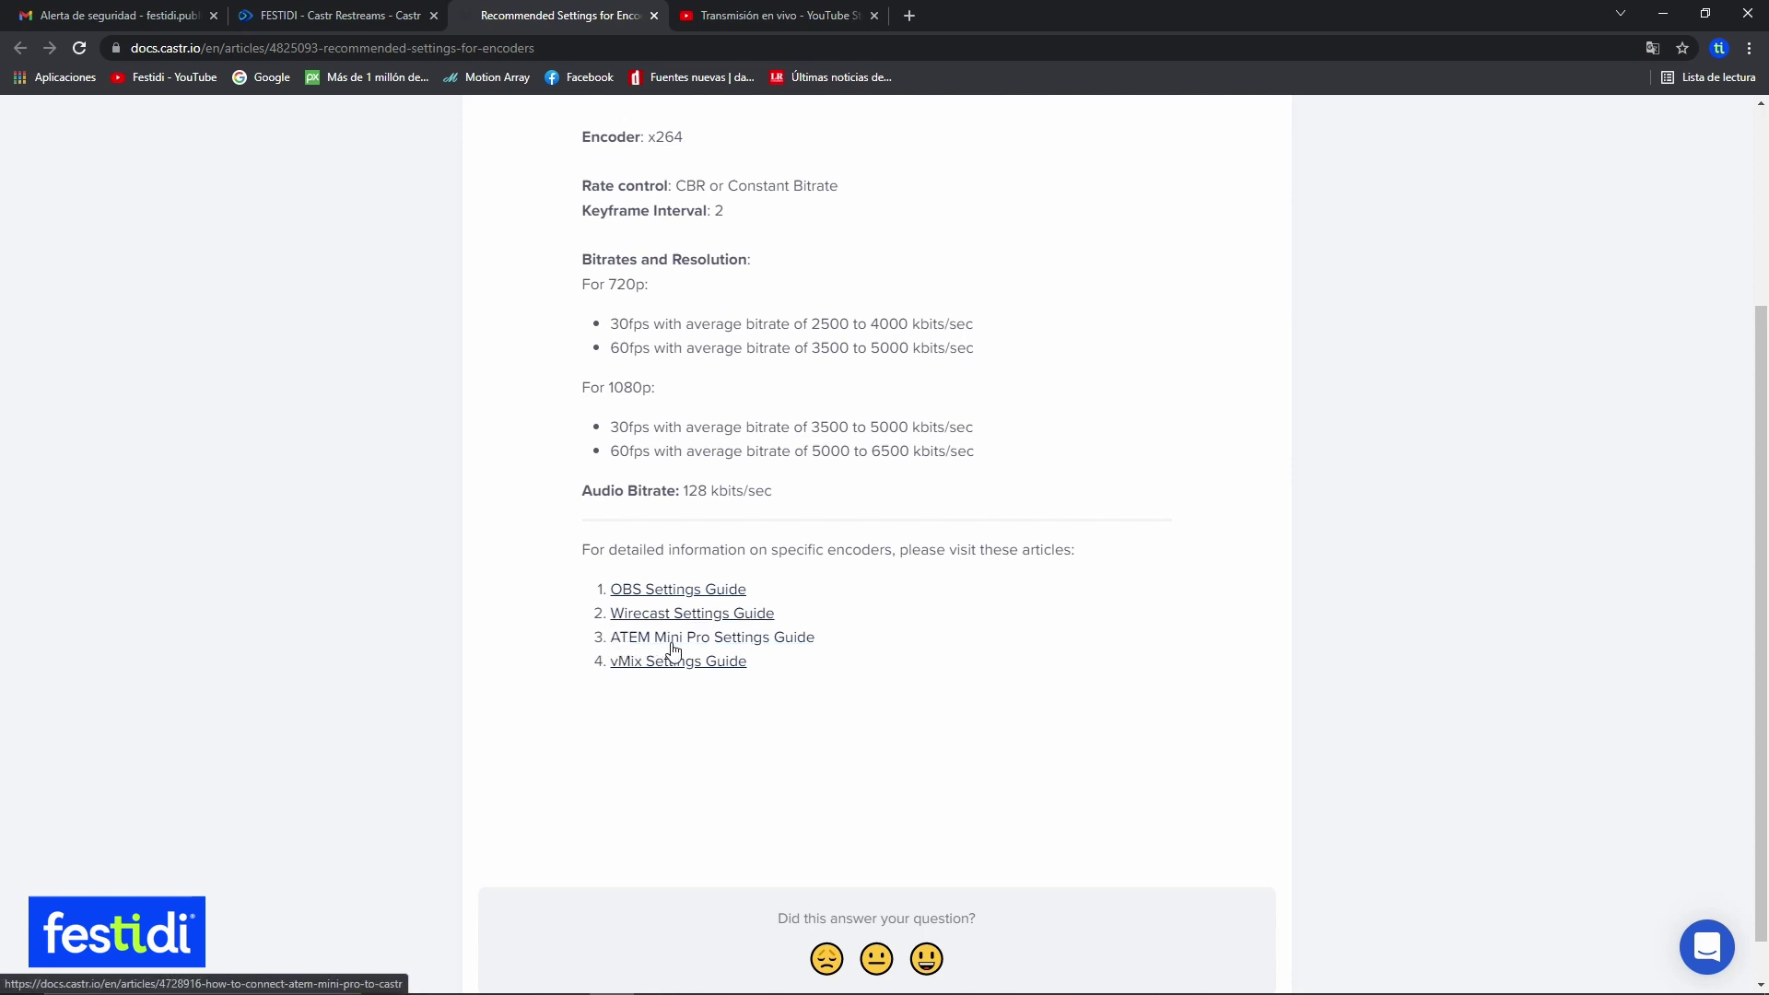
pyautogui.click(764, 646)
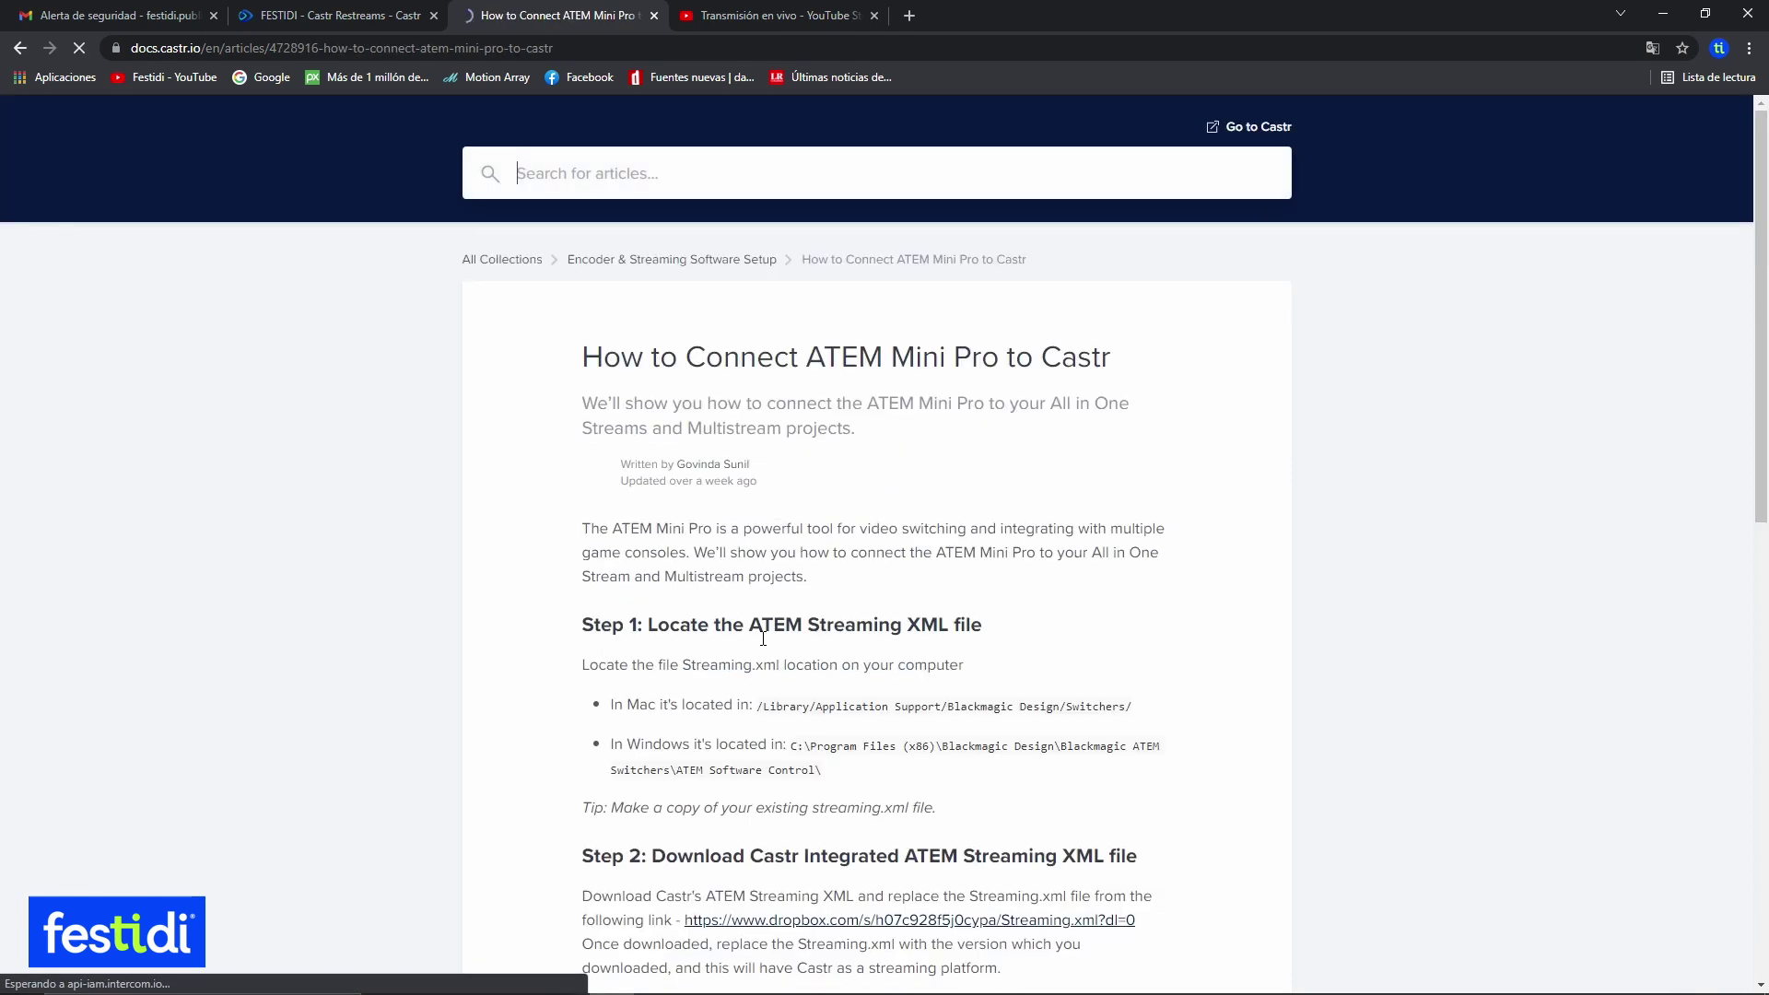
pyautogui.scroll(-1, 922, 638)
pyautogui.scroll(-4, 922, 638)
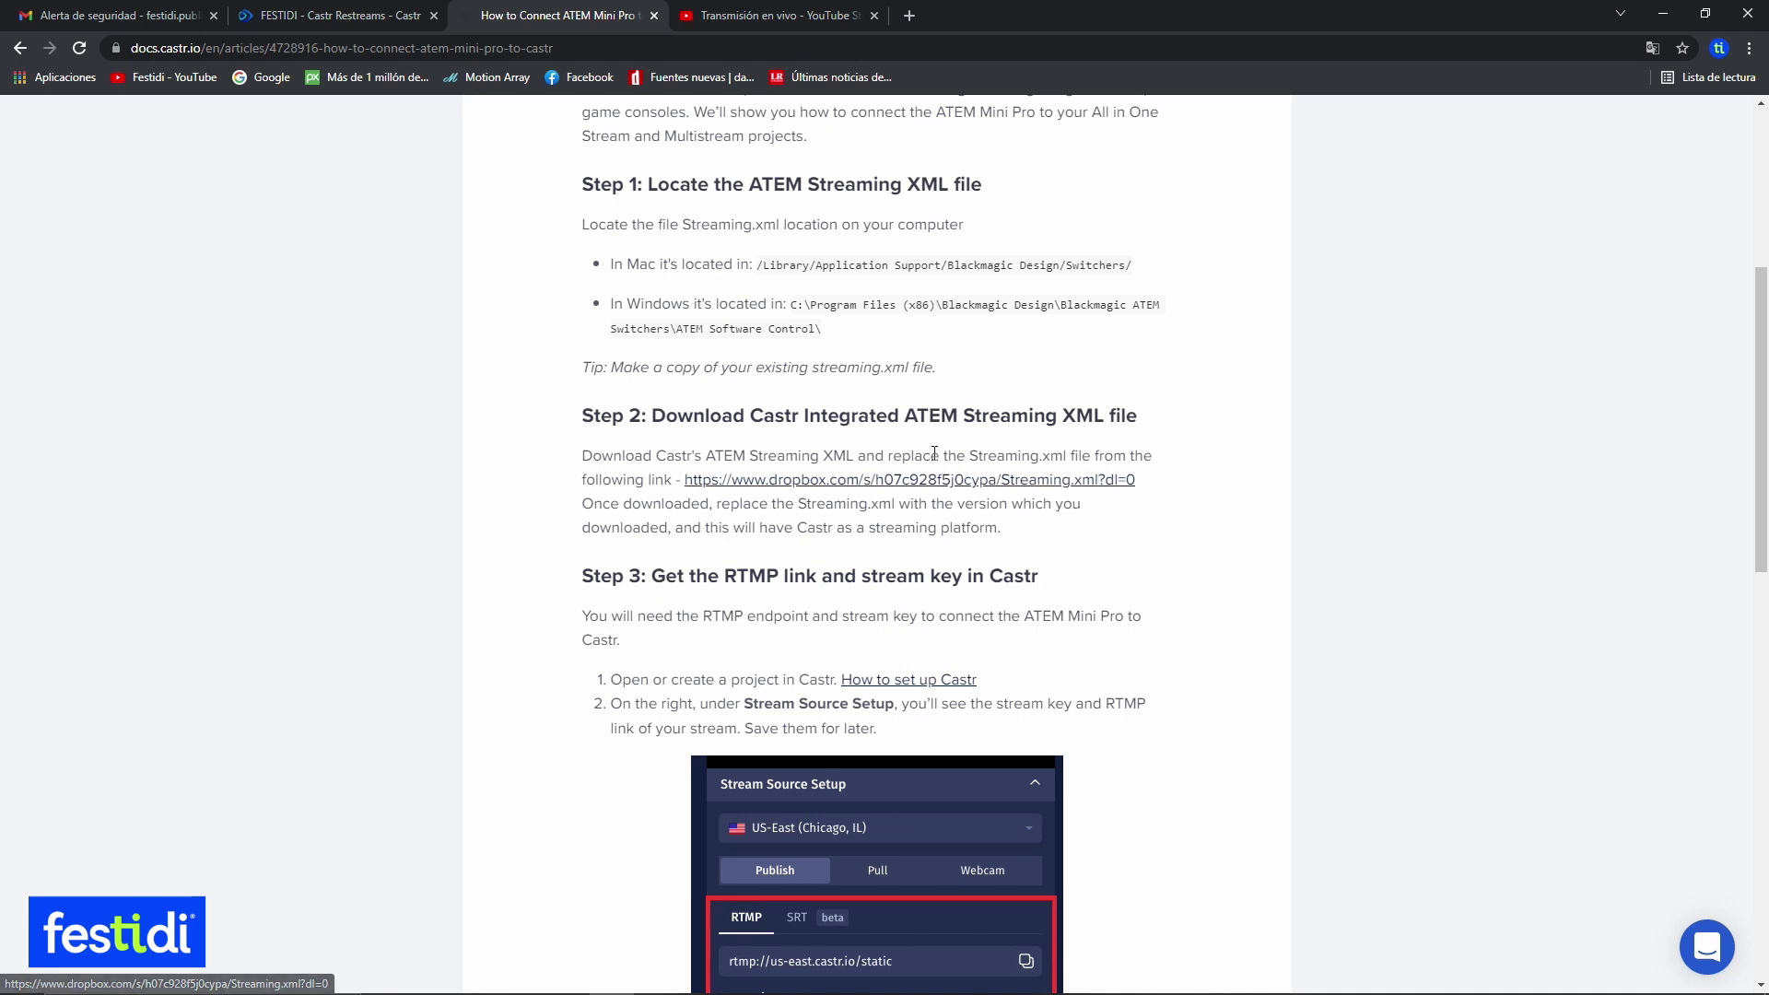
# Open the guide's Dropbox link to Castr's Streaming.xml and download the file directly to the computer.
pyautogui.click(823, 480)
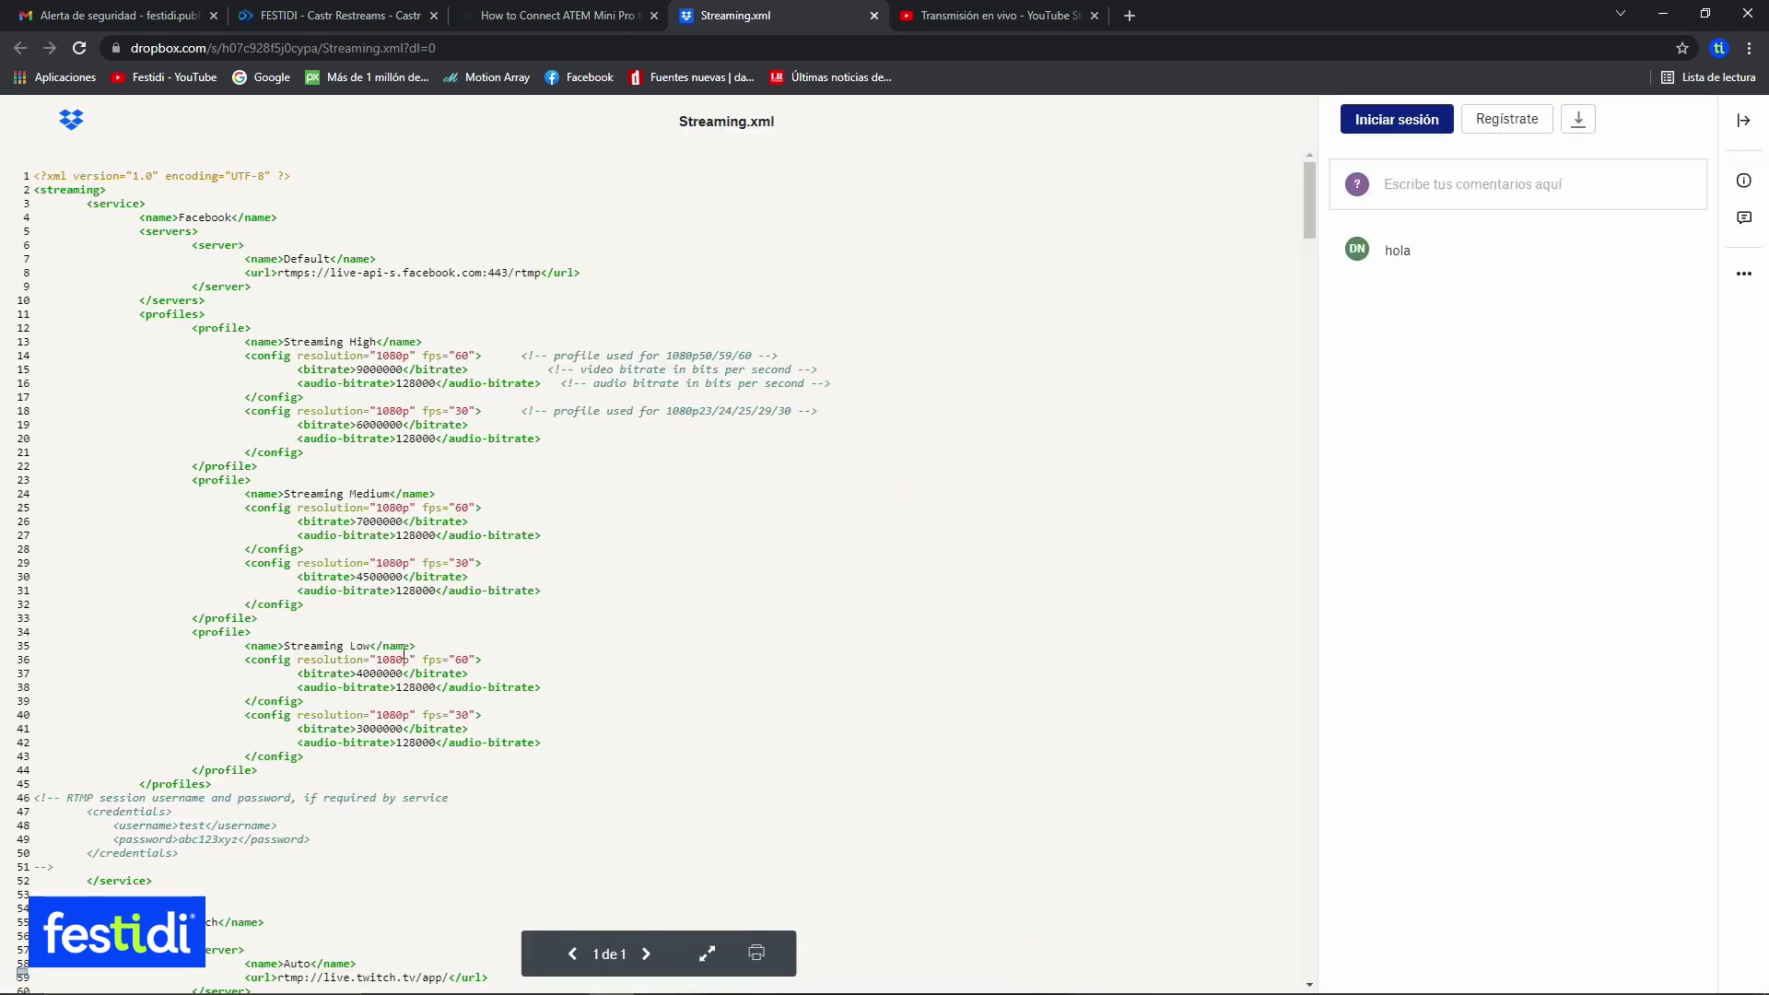
pyautogui.moveTo(516, 993)
pyautogui.click(1581, 122)
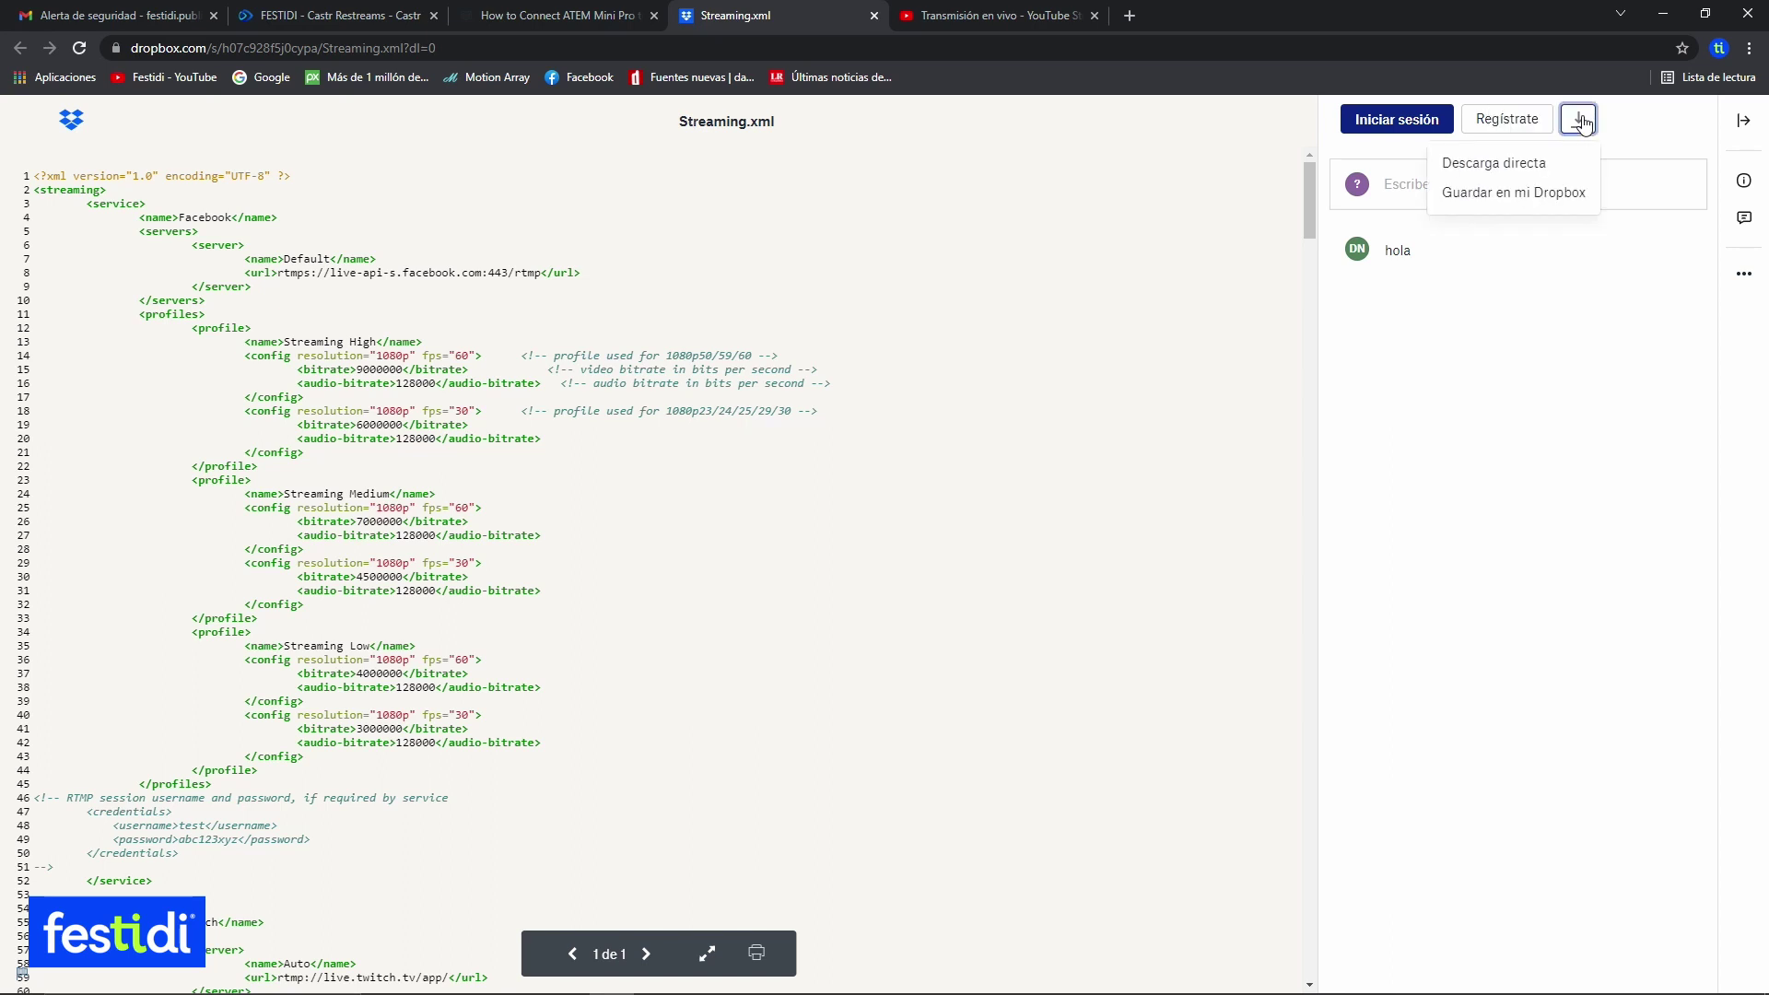
pyautogui.click(1530, 166)
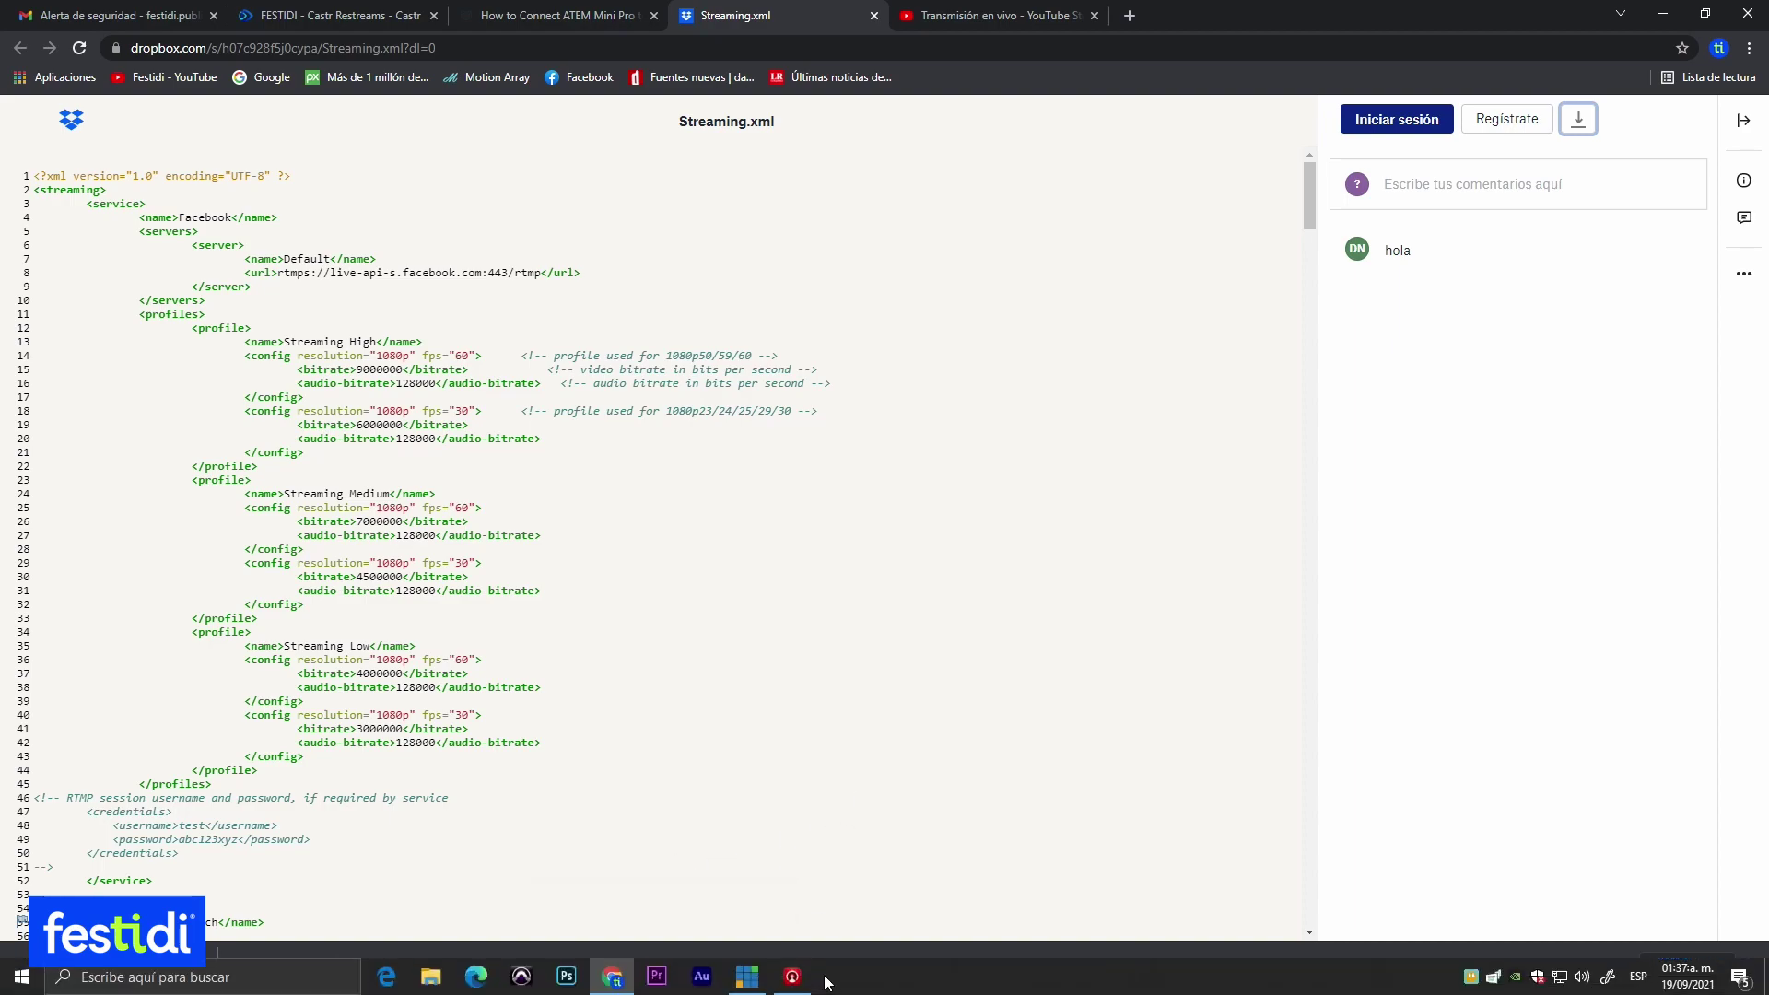
# Switch to ATEM Software Control, load the streaming settings from Streaming (1).xml in the Descargas folder and select Castr as the streaming platform.
pyautogui.click(793, 976)
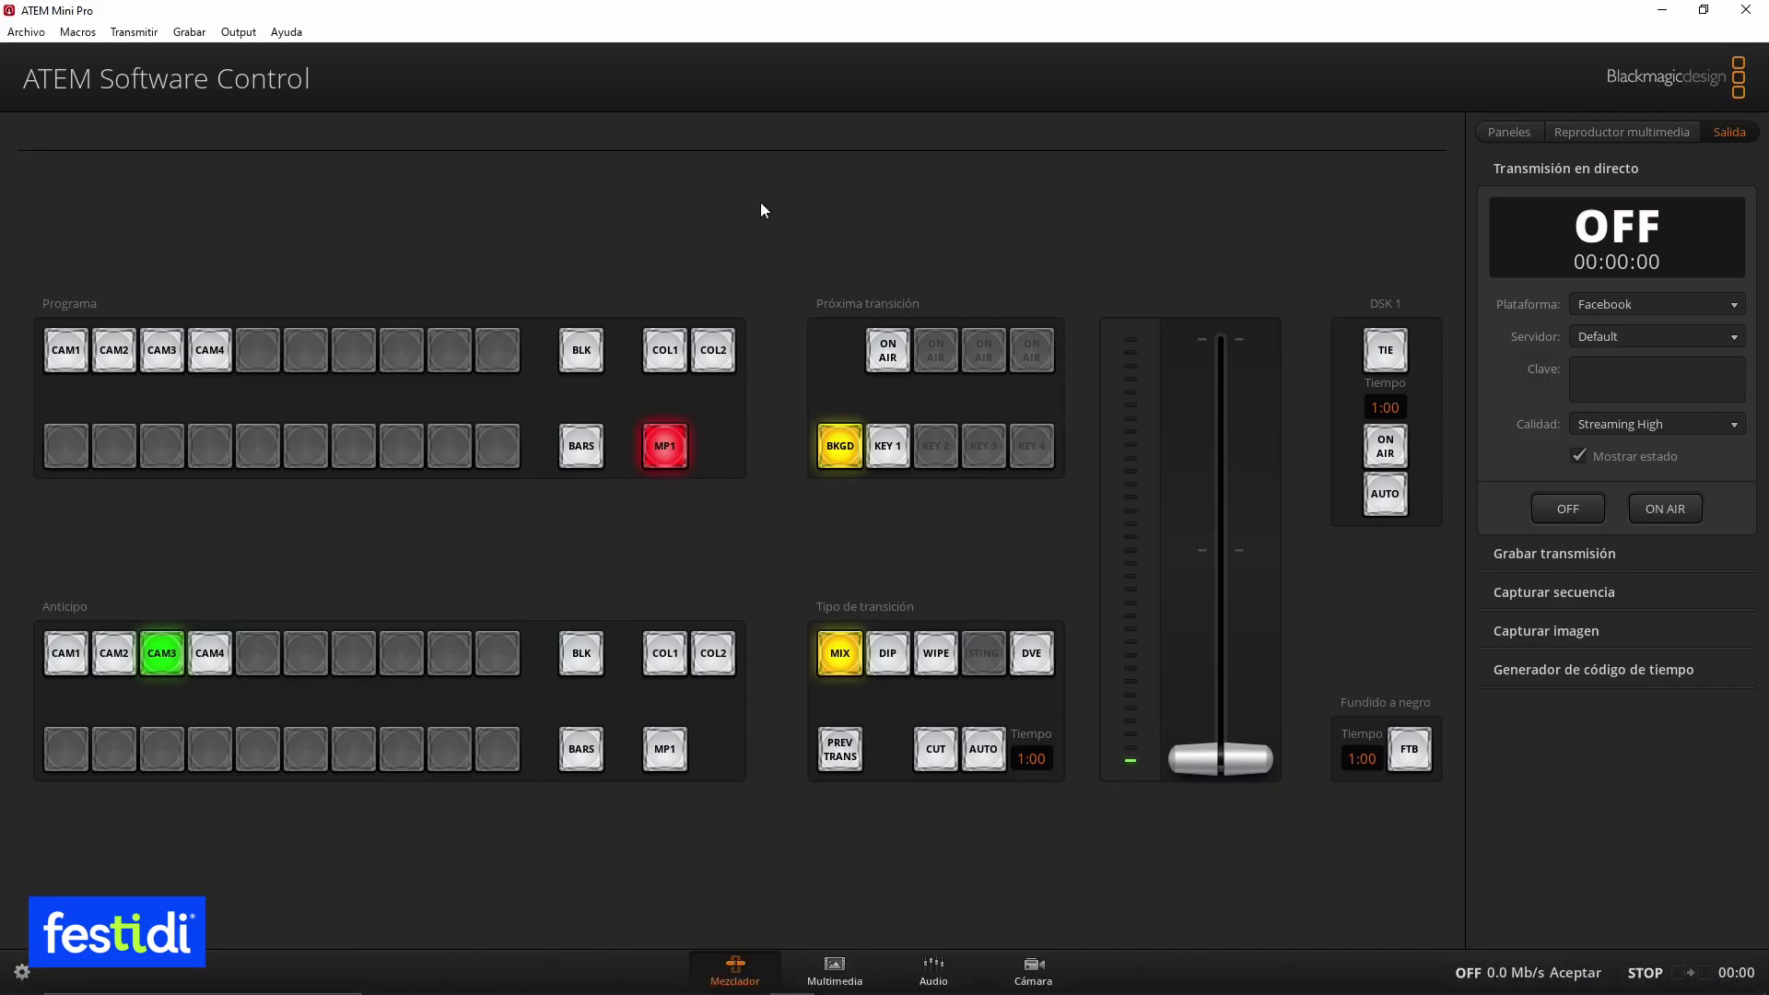
pyautogui.click(1727, 306)
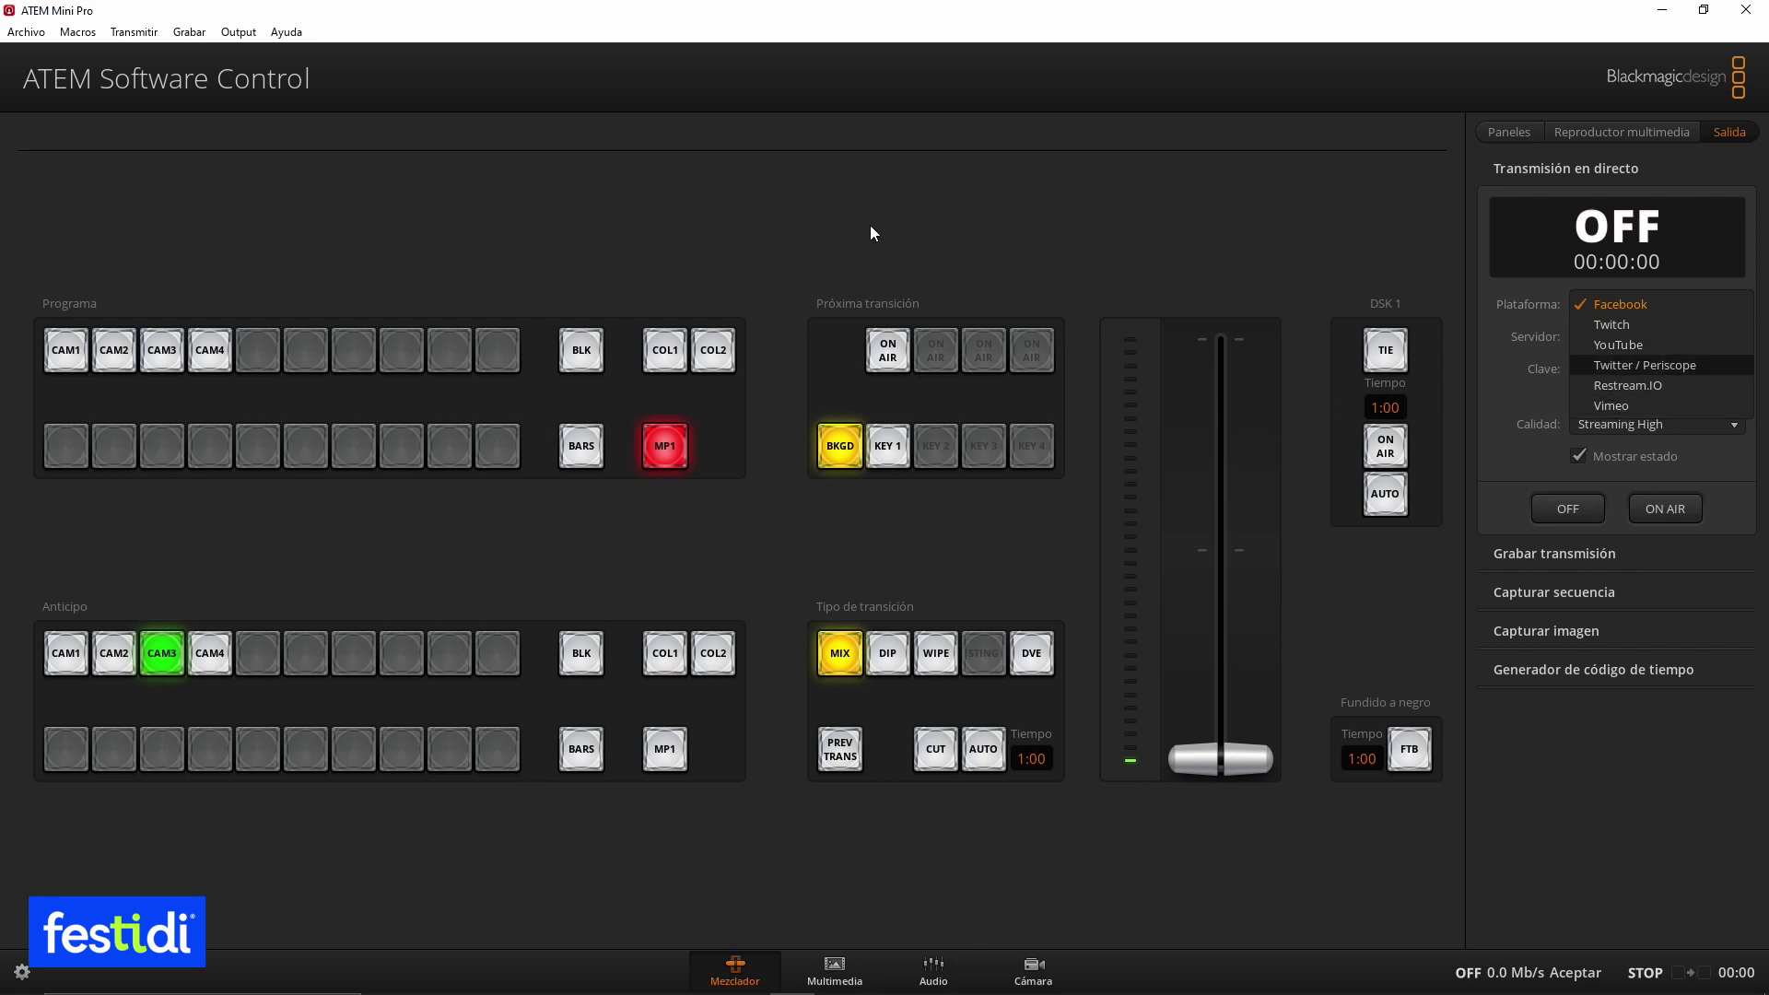
pyautogui.click(133, 35)
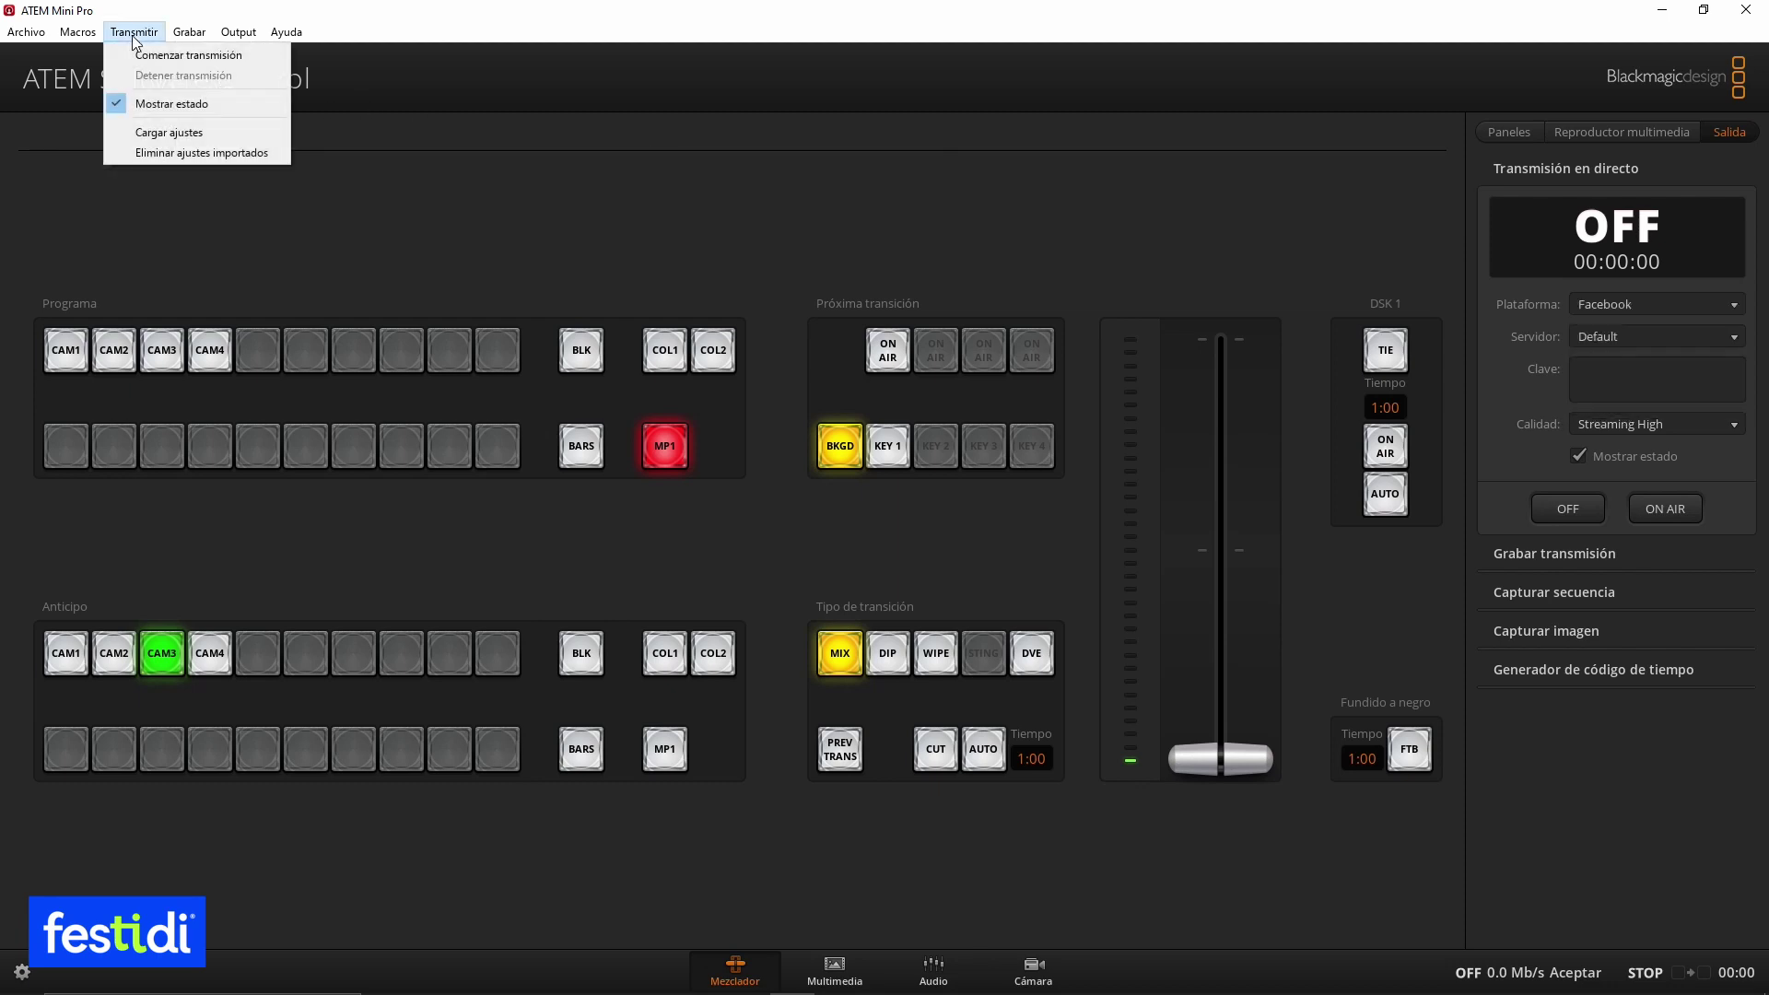
pyautogui.click(170, 133)
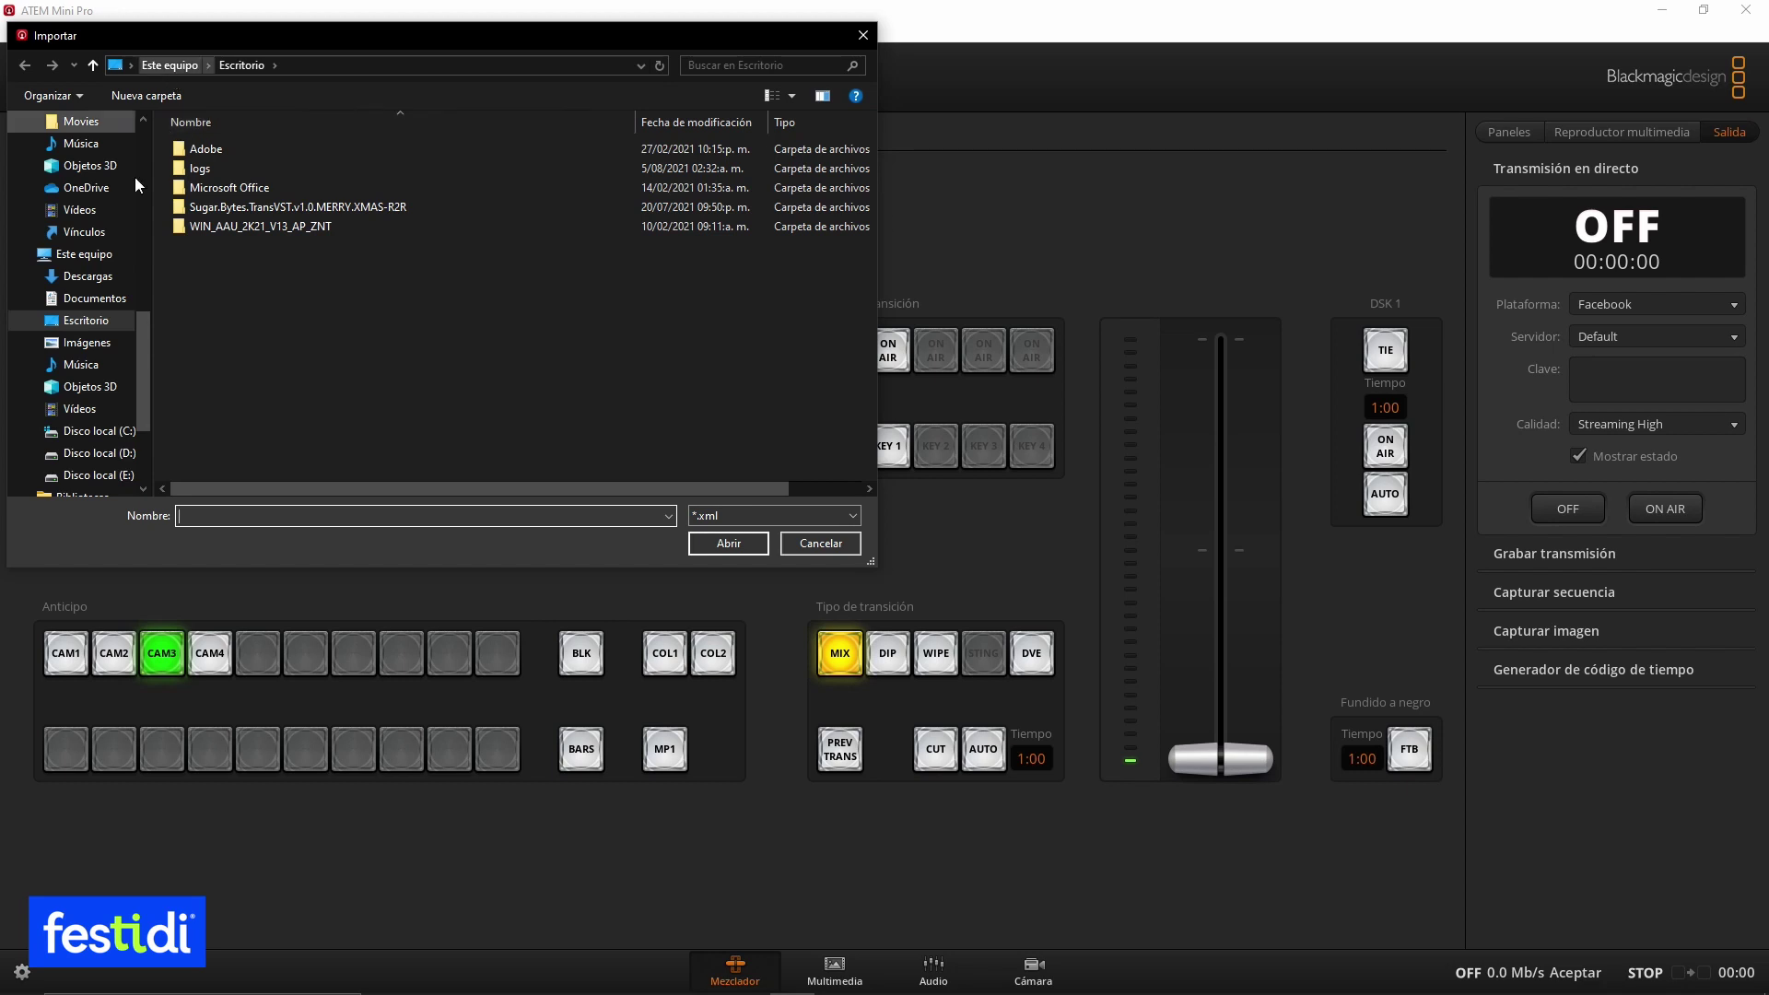
pyautogui.click(88, 279)
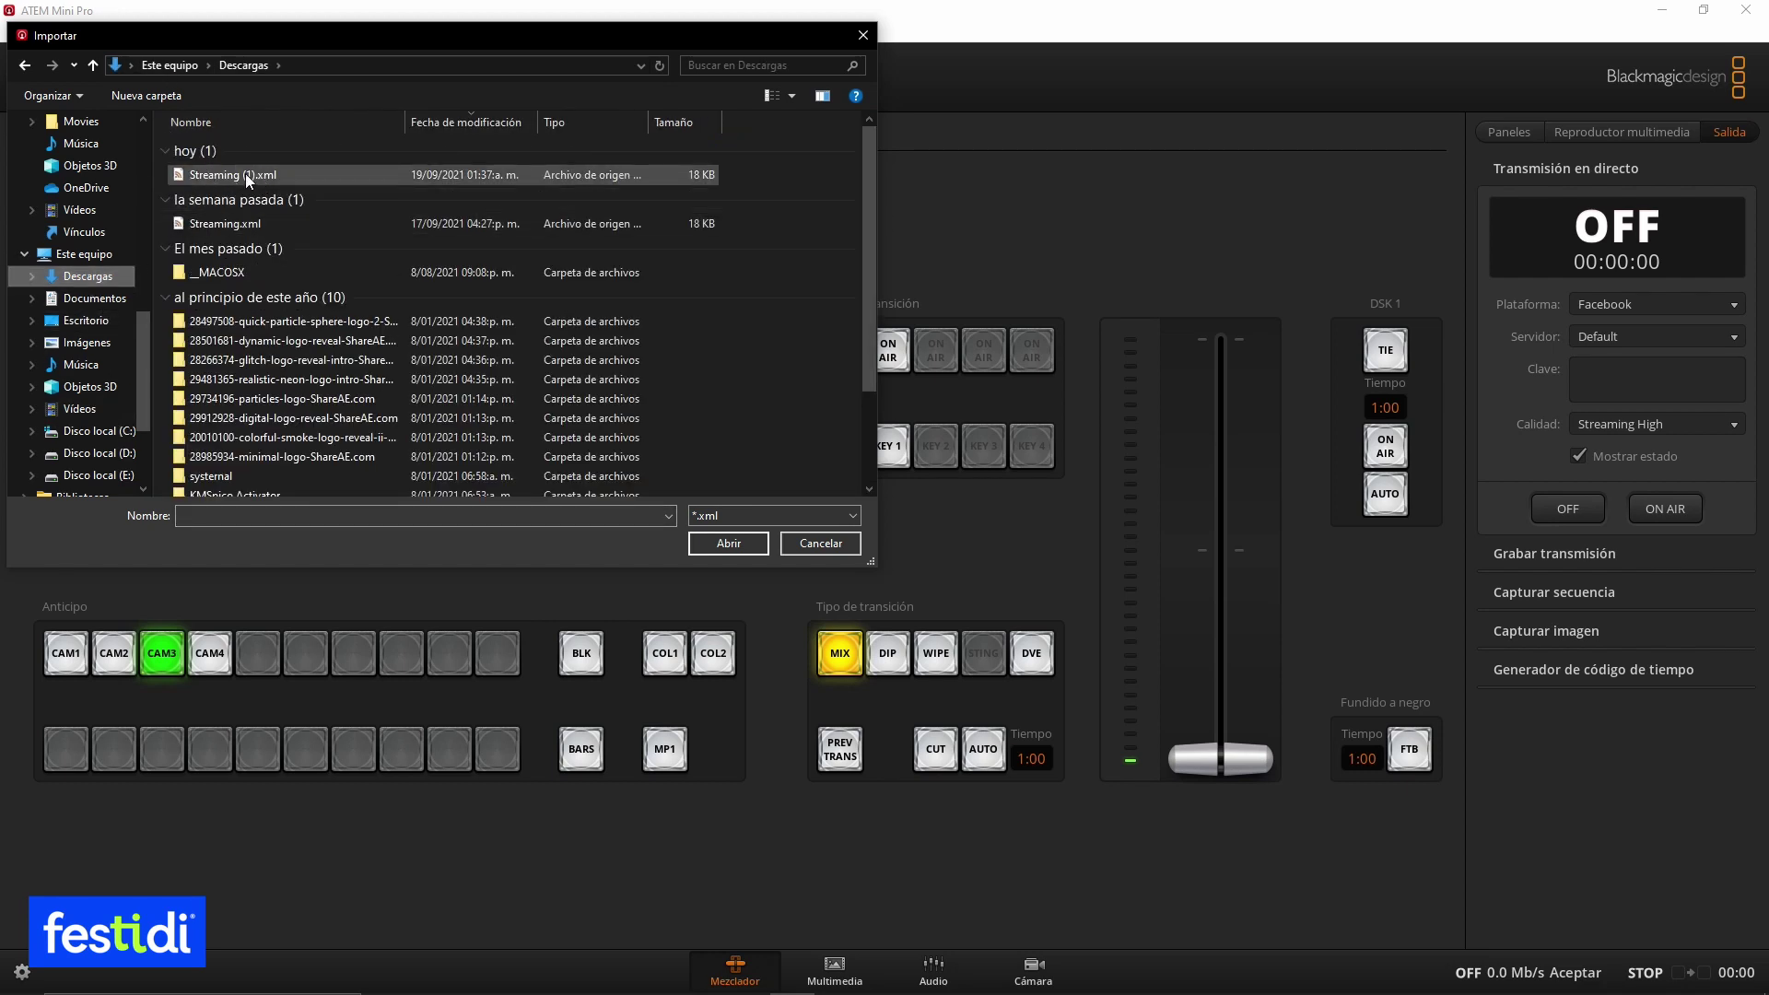
pyautogui.click(227, 175)
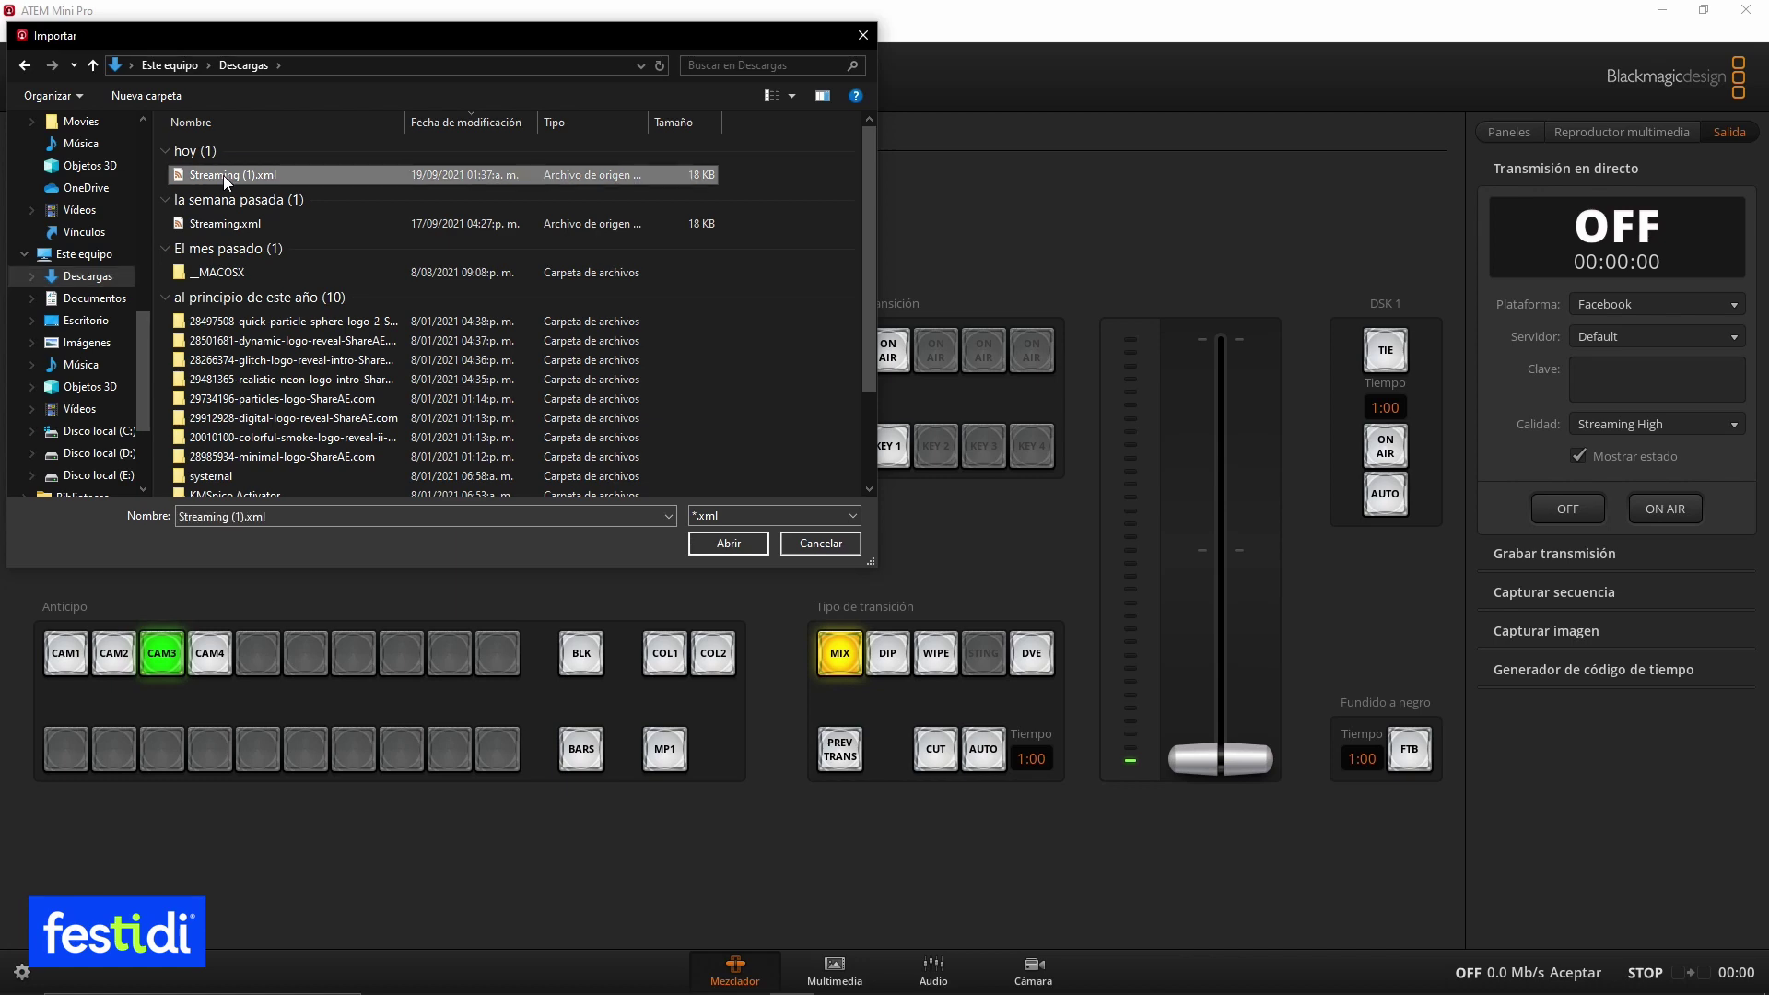
pyautogui.click(727, 543)
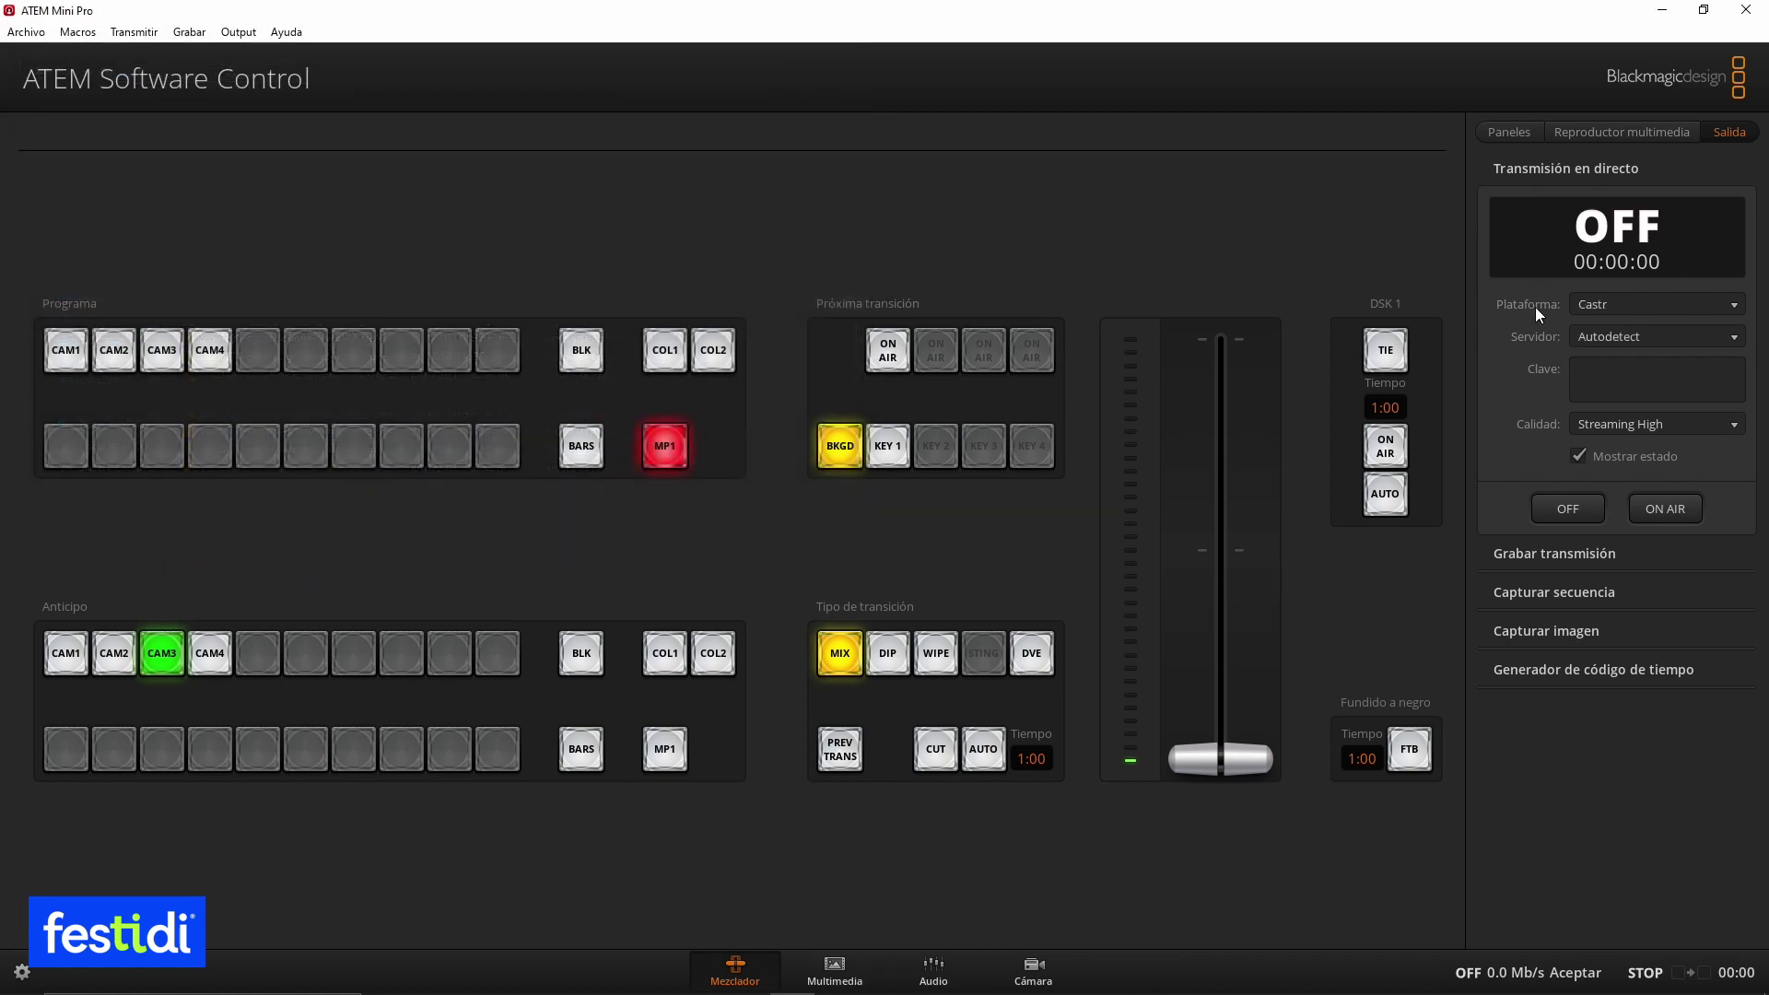
pyautogui.click(1732, 303)
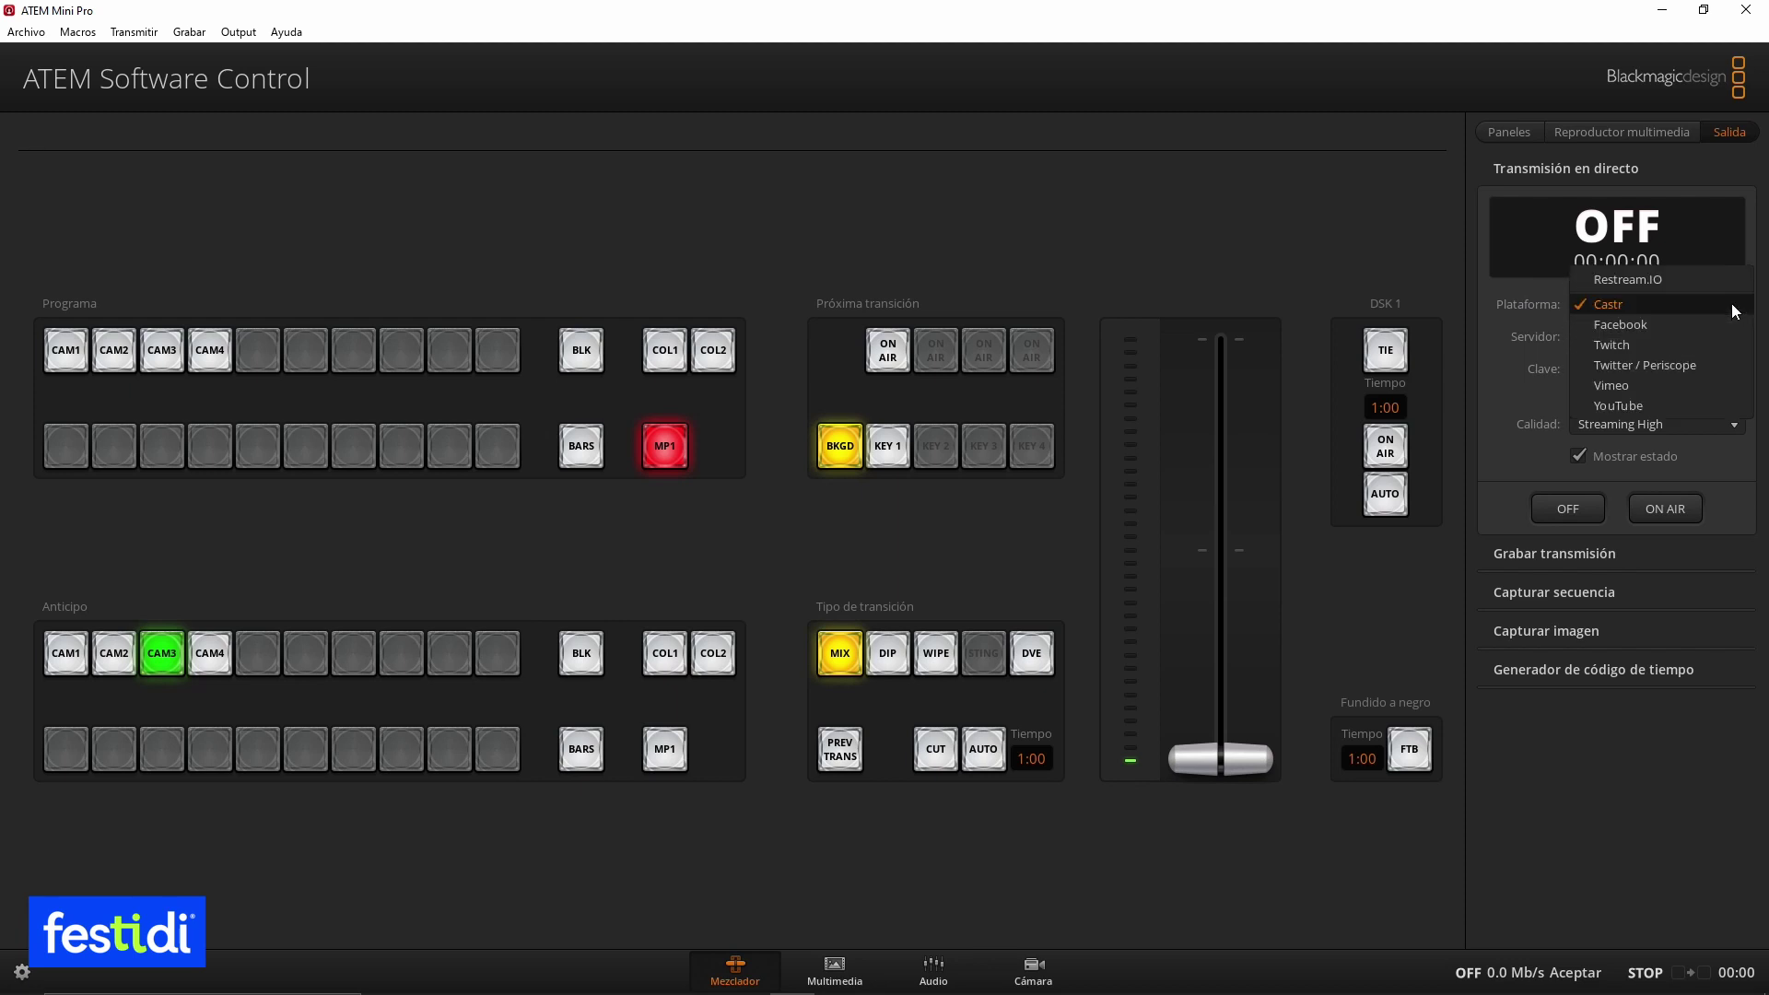
pyautogui.click(1599, 308)
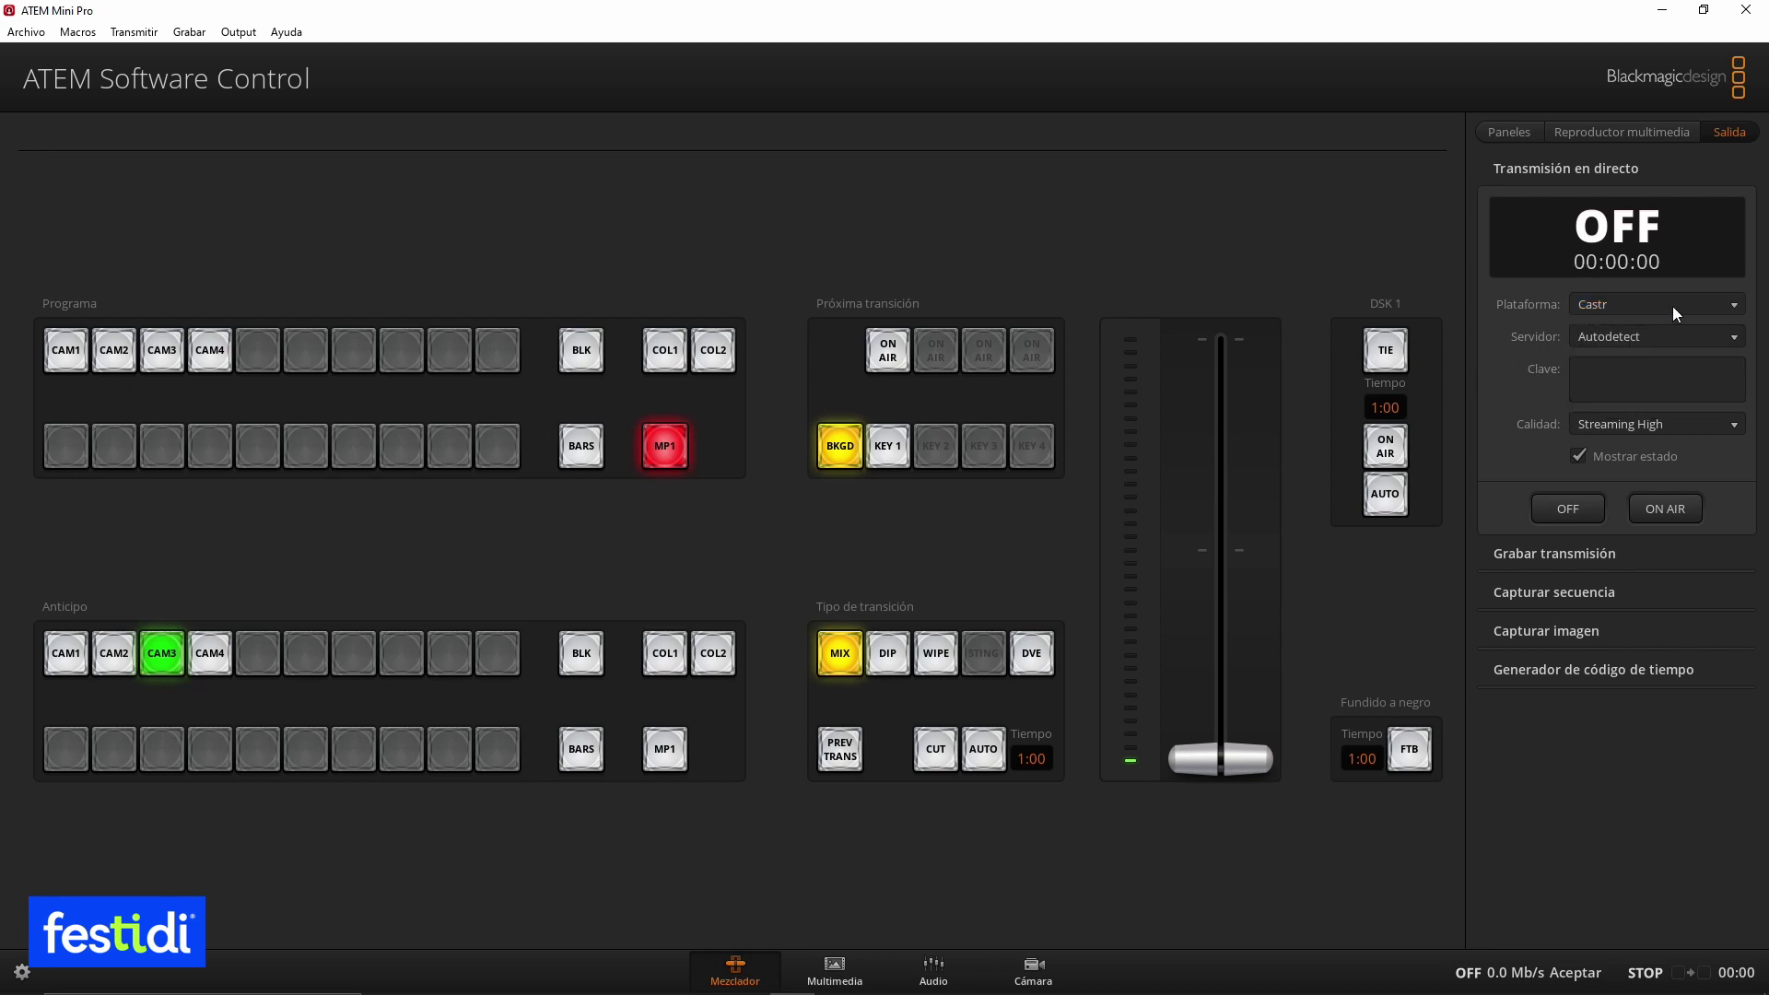